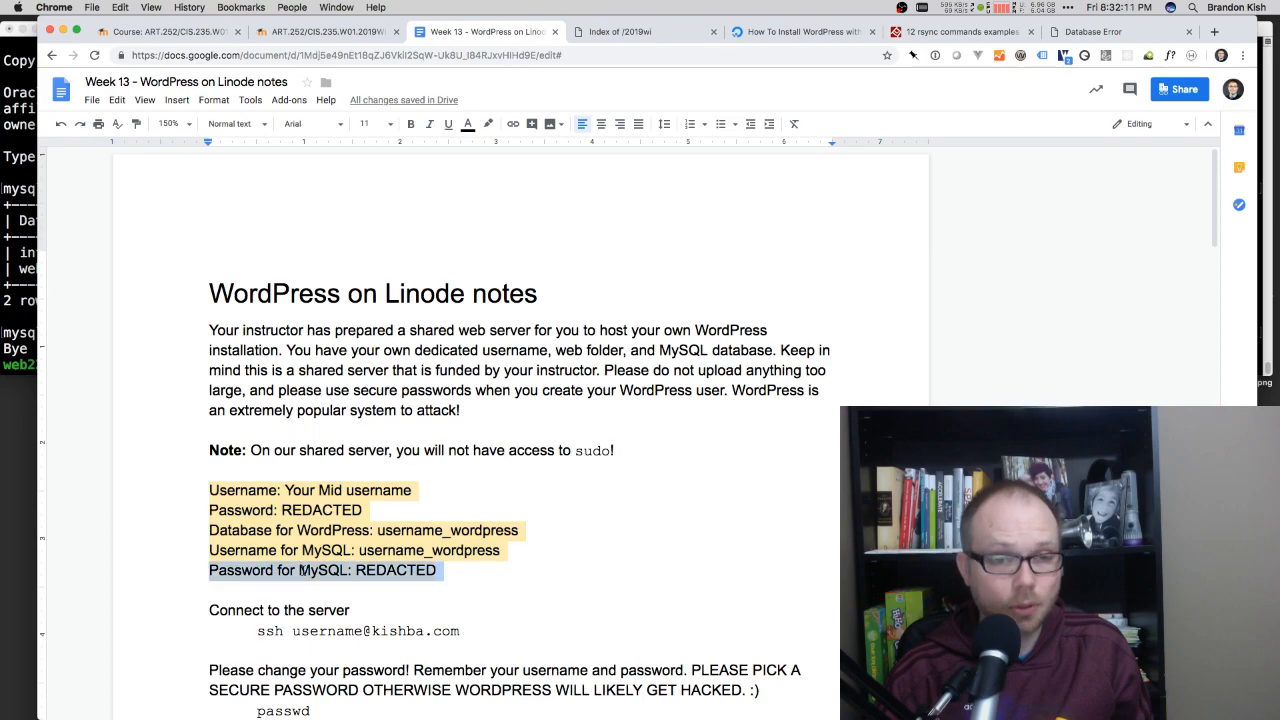
Step: Set DB_USER in wp-config.php to web22019_wordpress in the terminal's nano editor, and save and close the file
double_click(327, 550)
triple_click(327, 550)
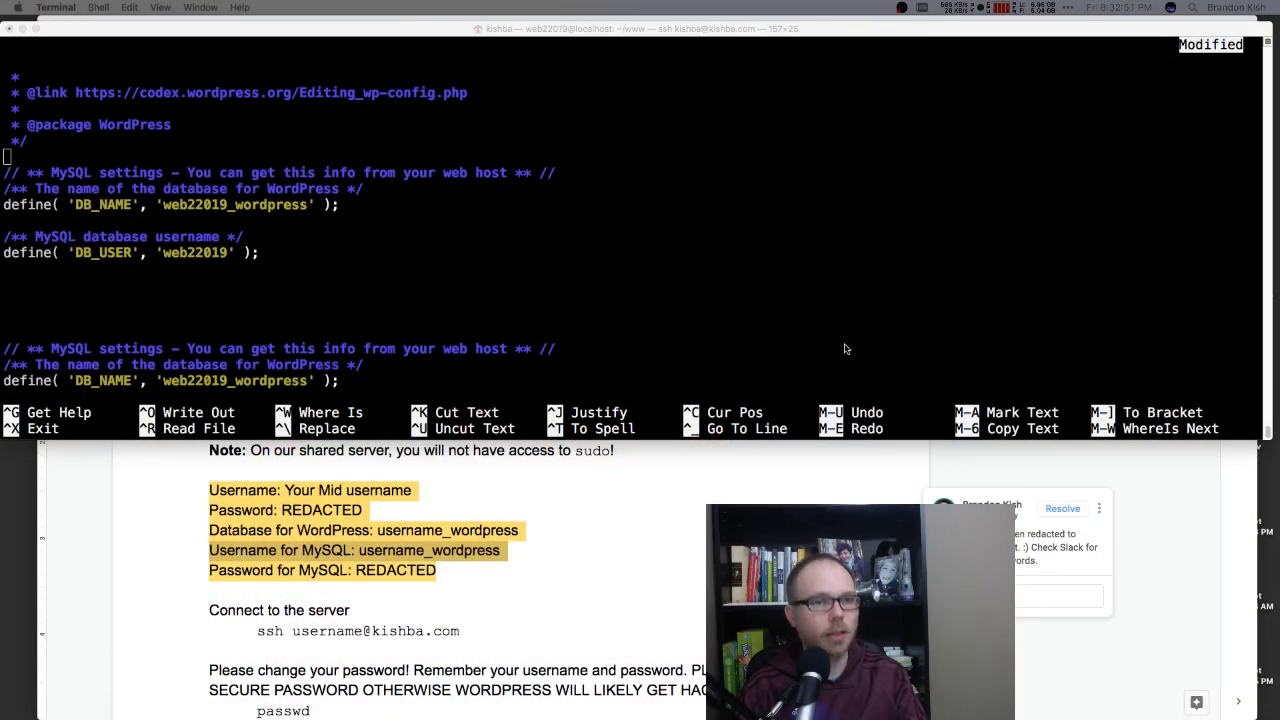
left_click(546, 215)
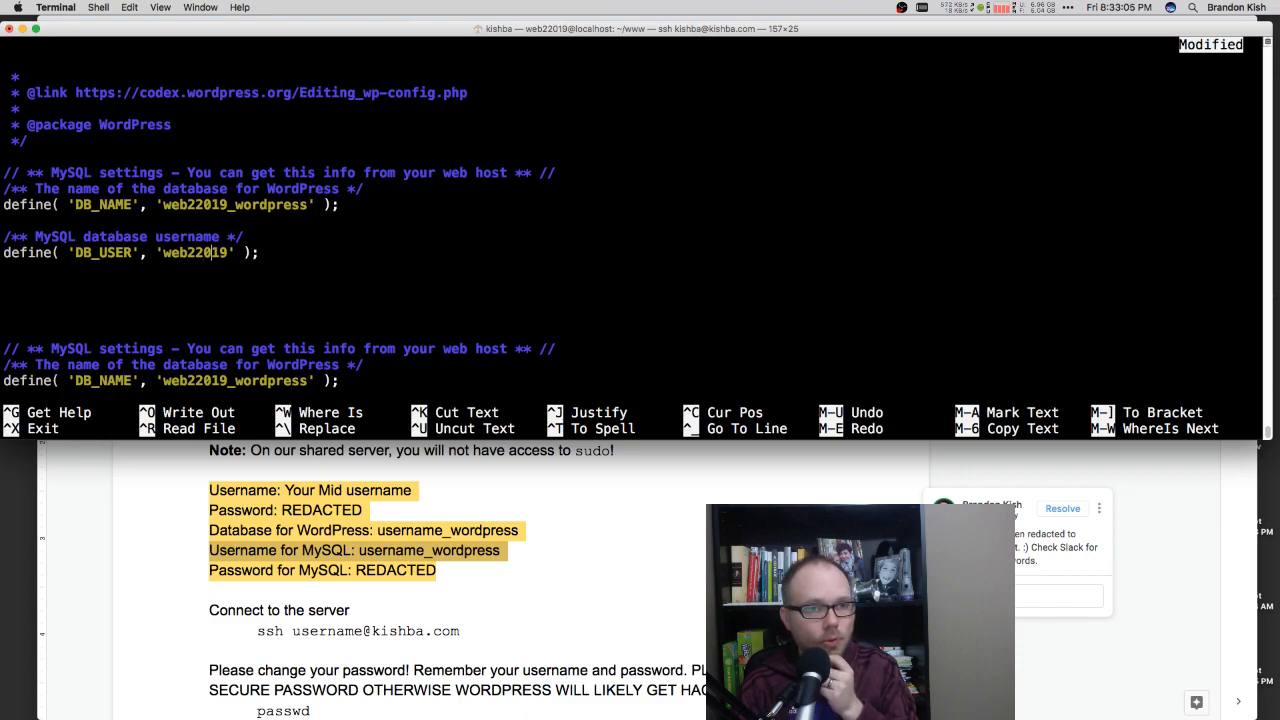
type("_wordpress")
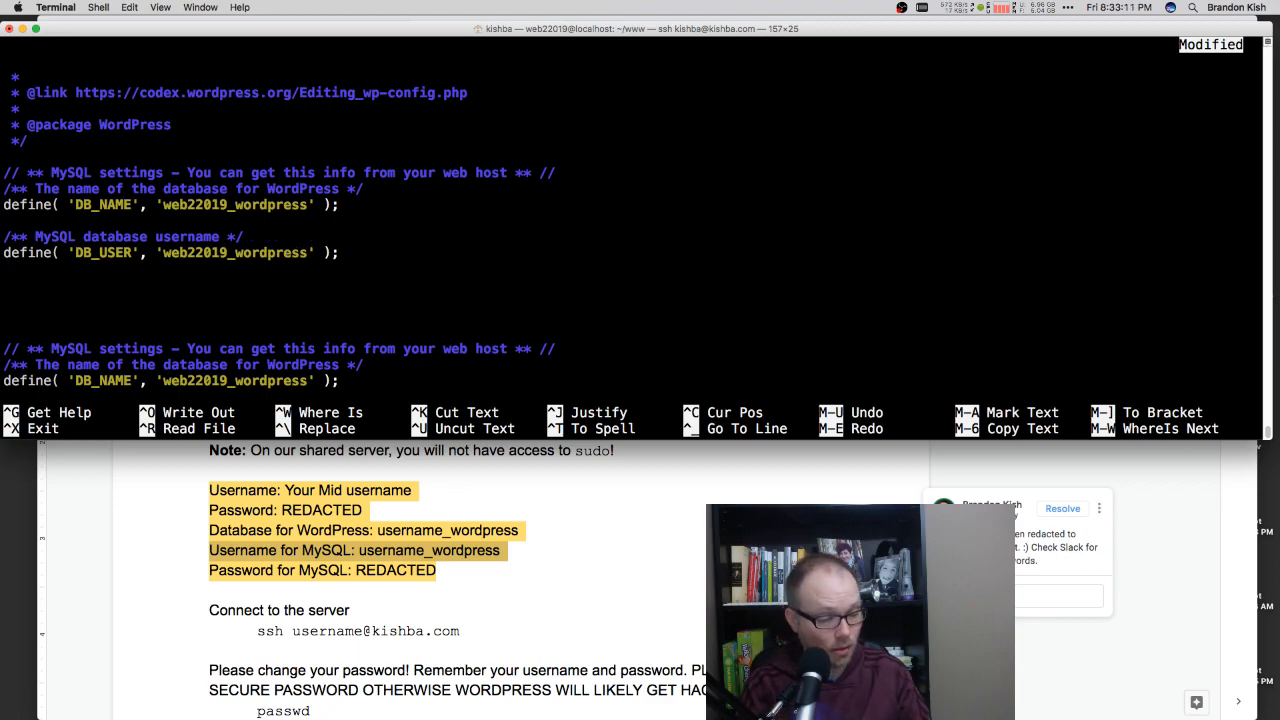
key("ctrl+x")
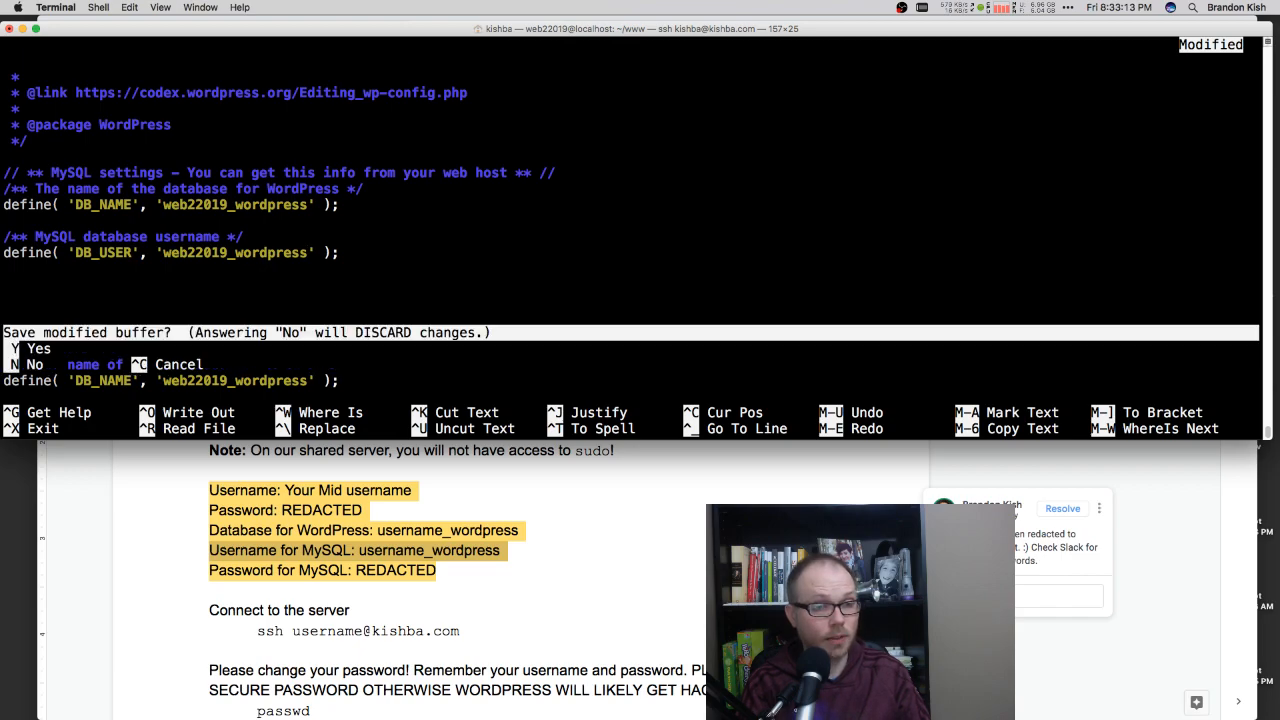
key("y")
key("Return")
Step: Switch to Chrome, open the WordPress installation page and continue with English (United States) as the language
key("super+Tab")
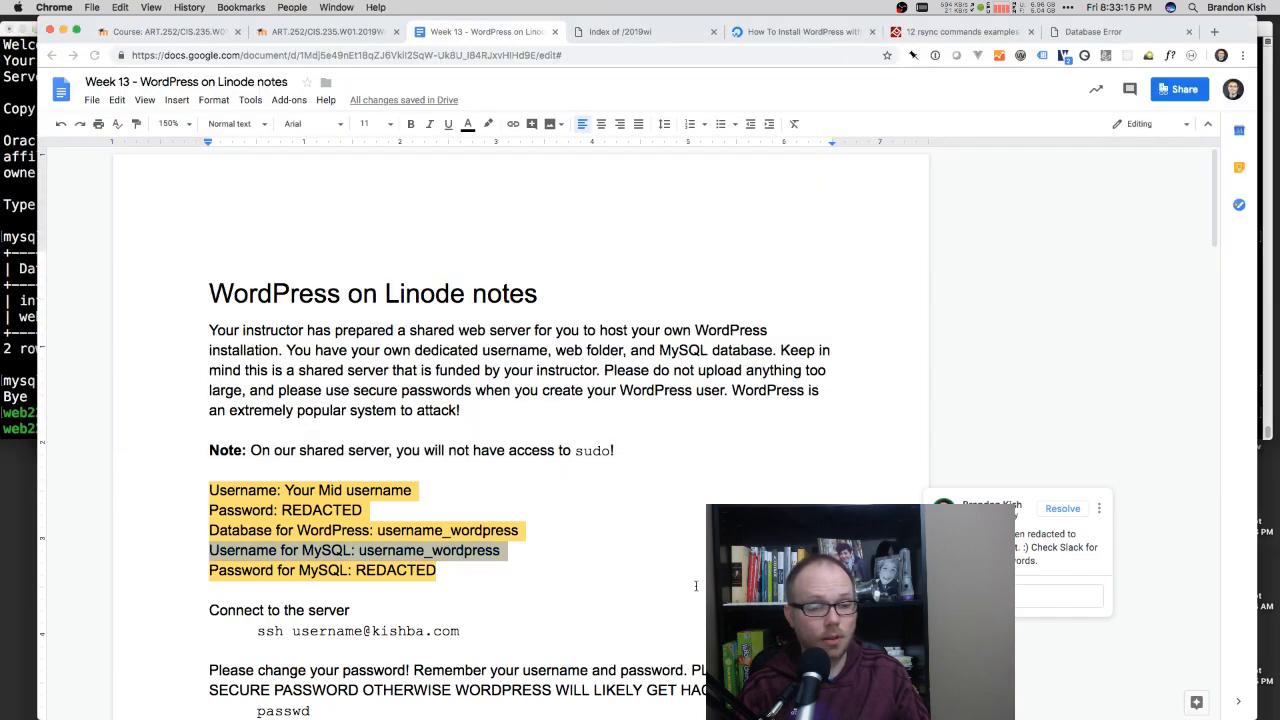
left_click(1085, 38)
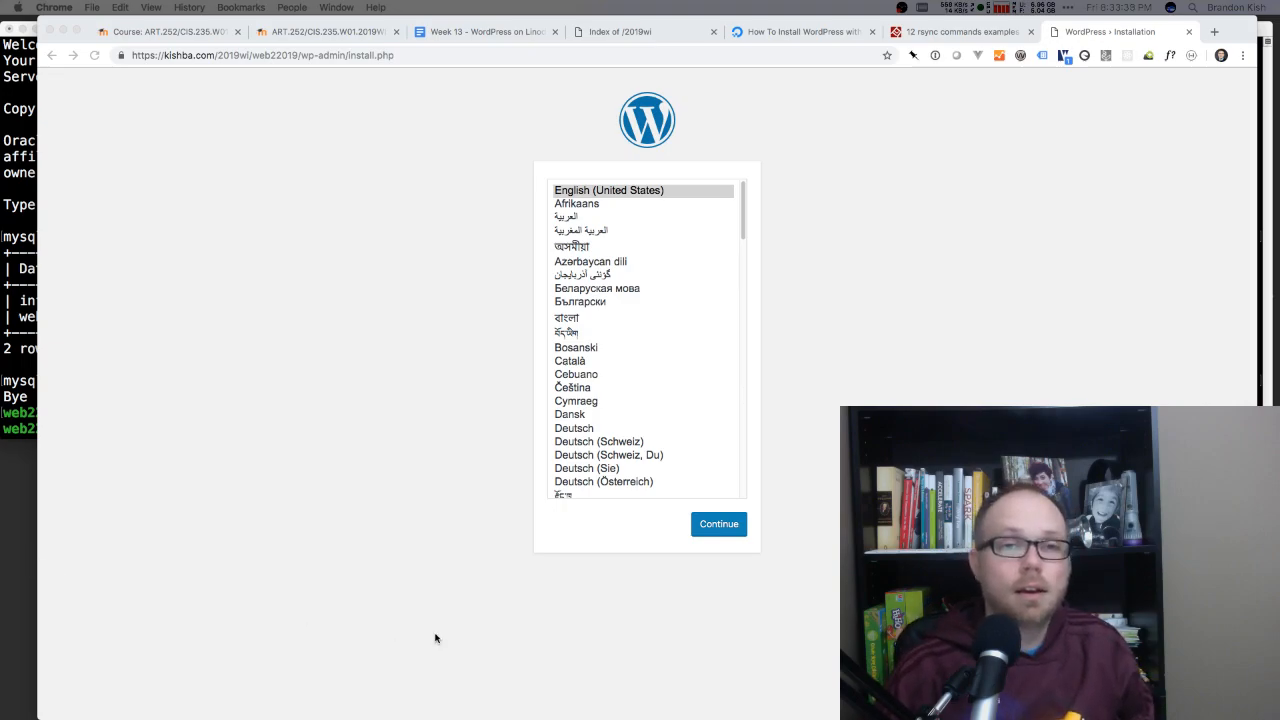
left_click(319, 483)
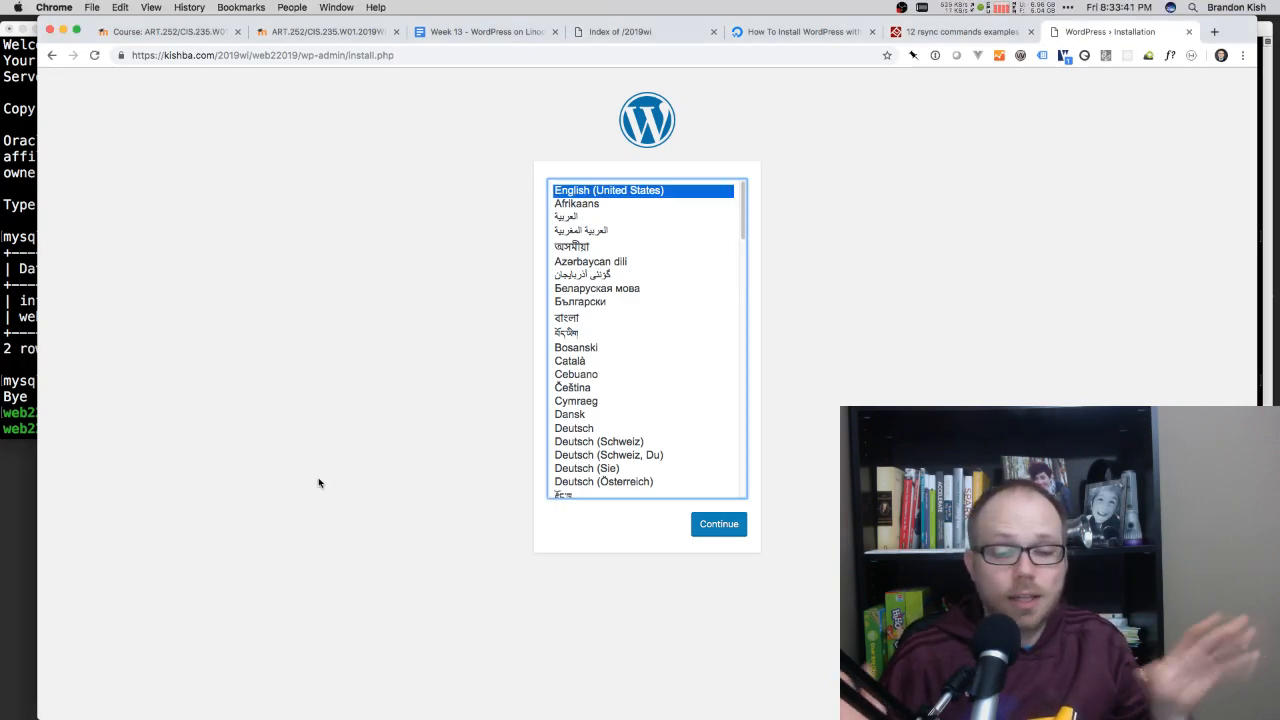
left_click(719, 524)
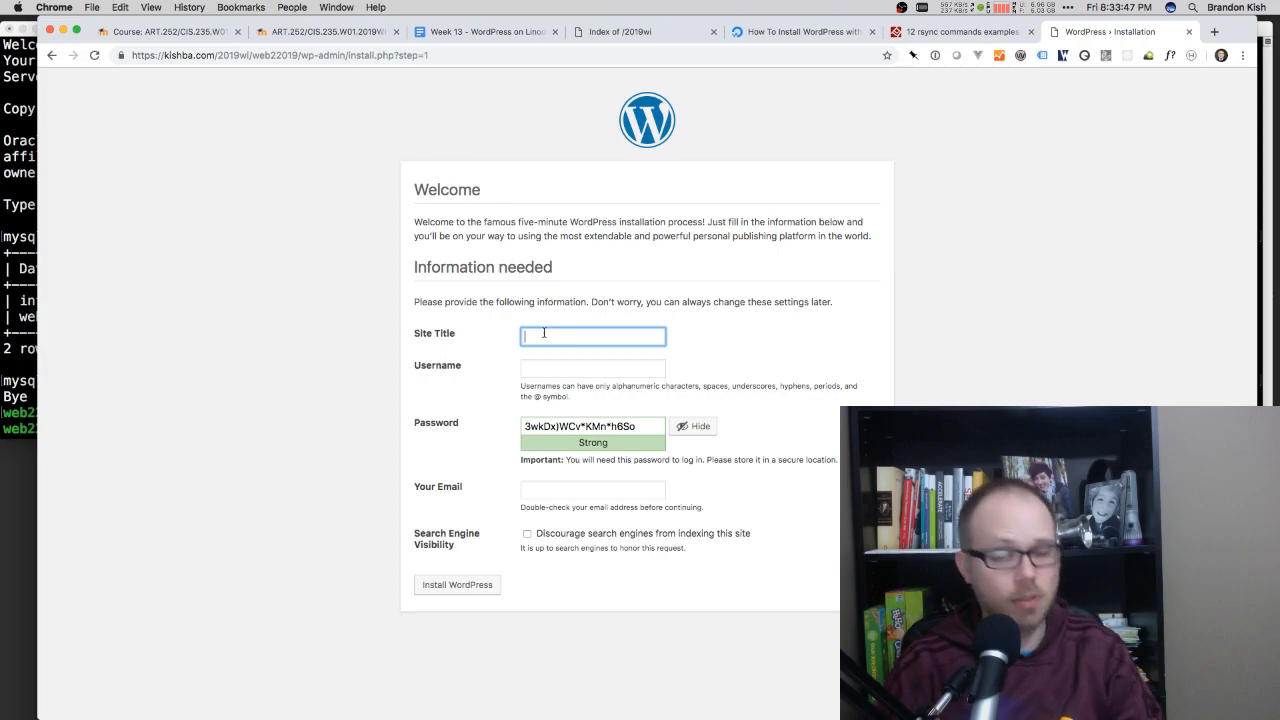
Step: Title the site with the owner's first name in possessive form plus "Bistro", and enter the admin username
type("Brandon's Bistro")
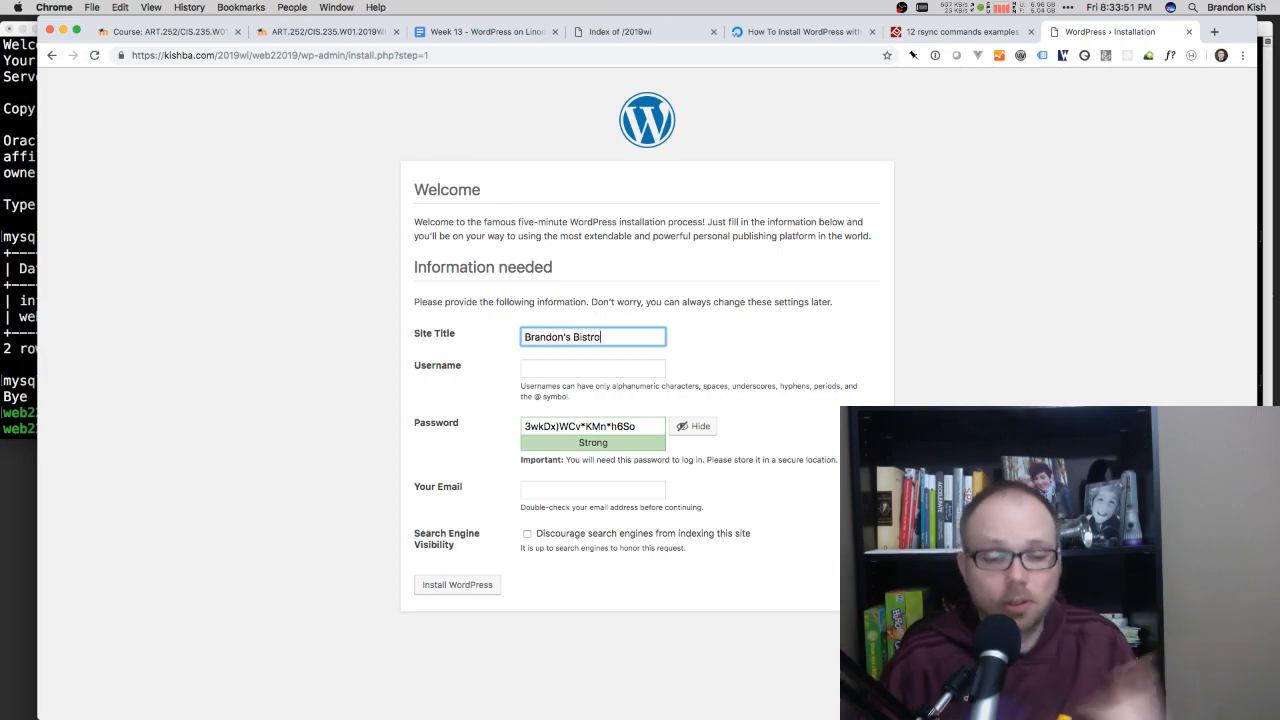
left_click(581, 370)
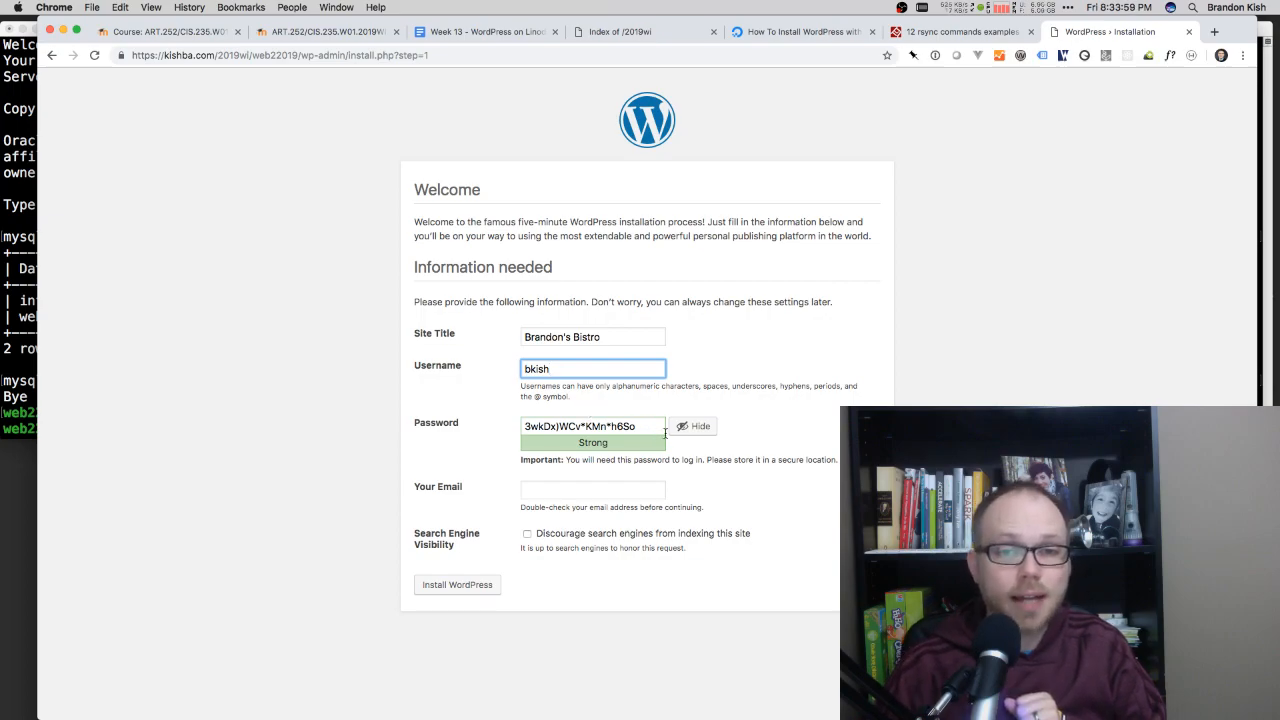
Step: Hide the generated admin password on the form and paste a copy into the password manager
left_click(611, 420)
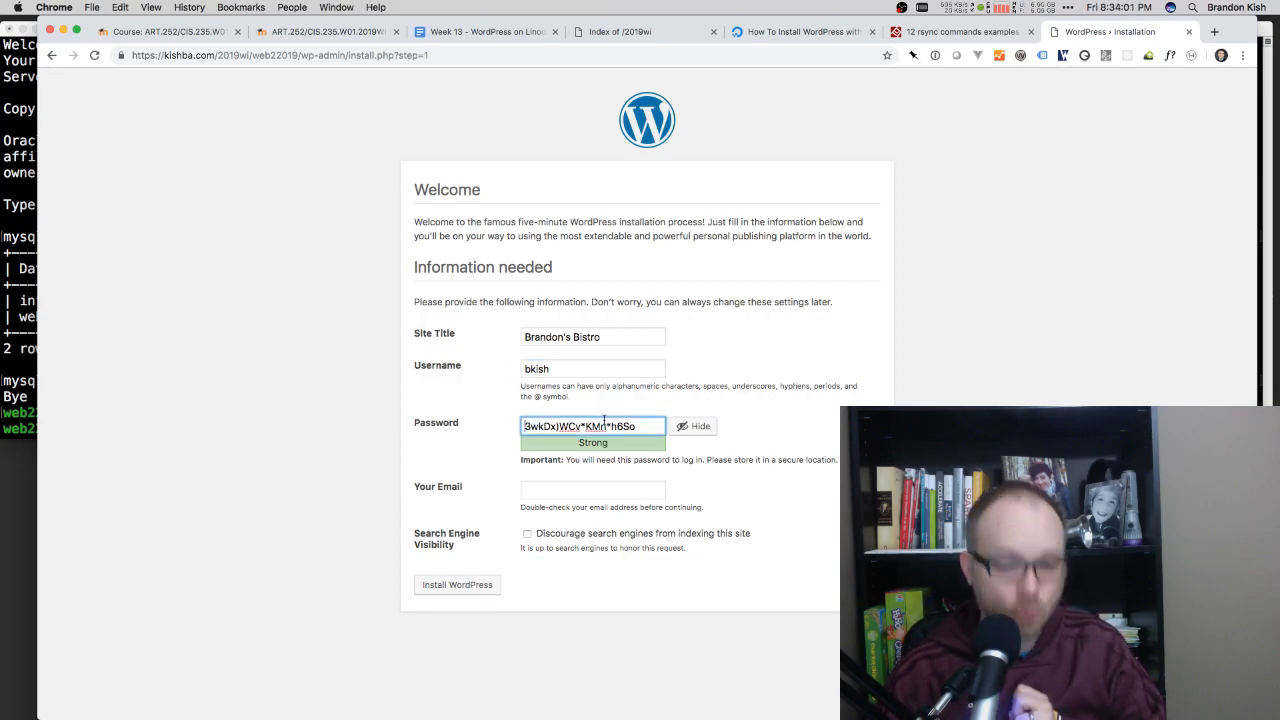
left_click(700, 427)
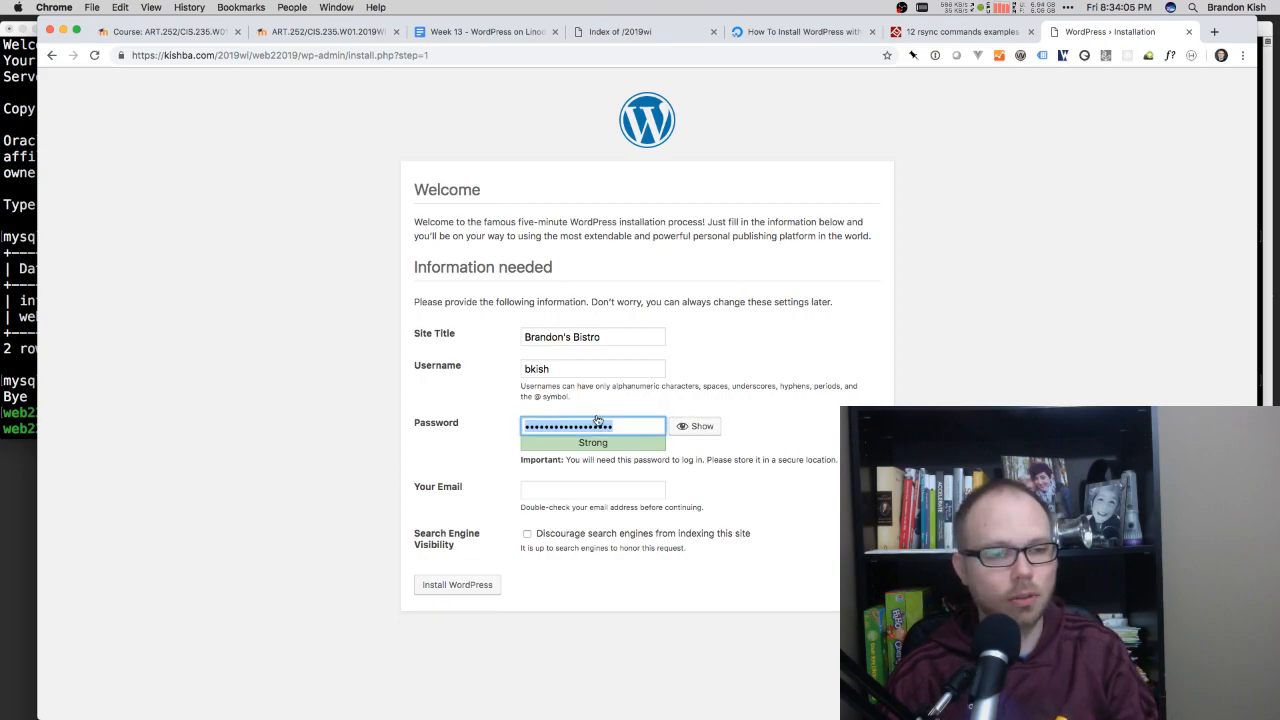
key("super+Tab")
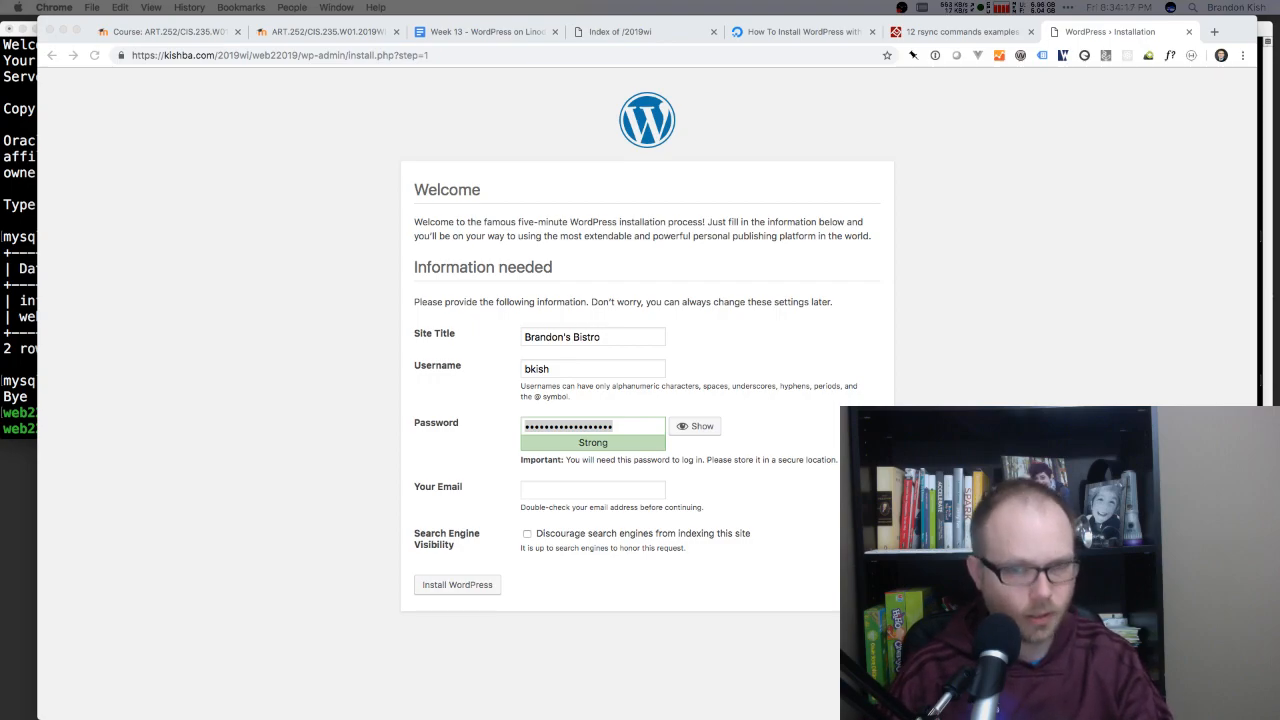
left_click(355, 323)
key("super+v")
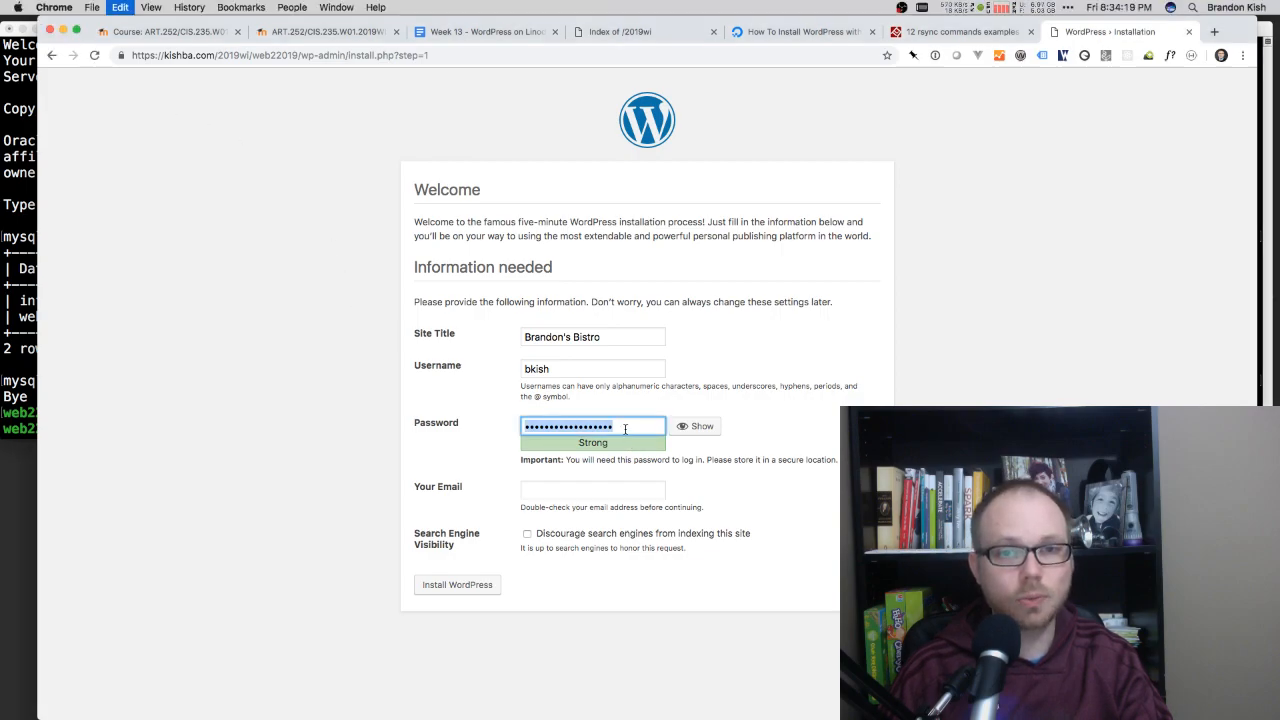
left_click(364, 416)
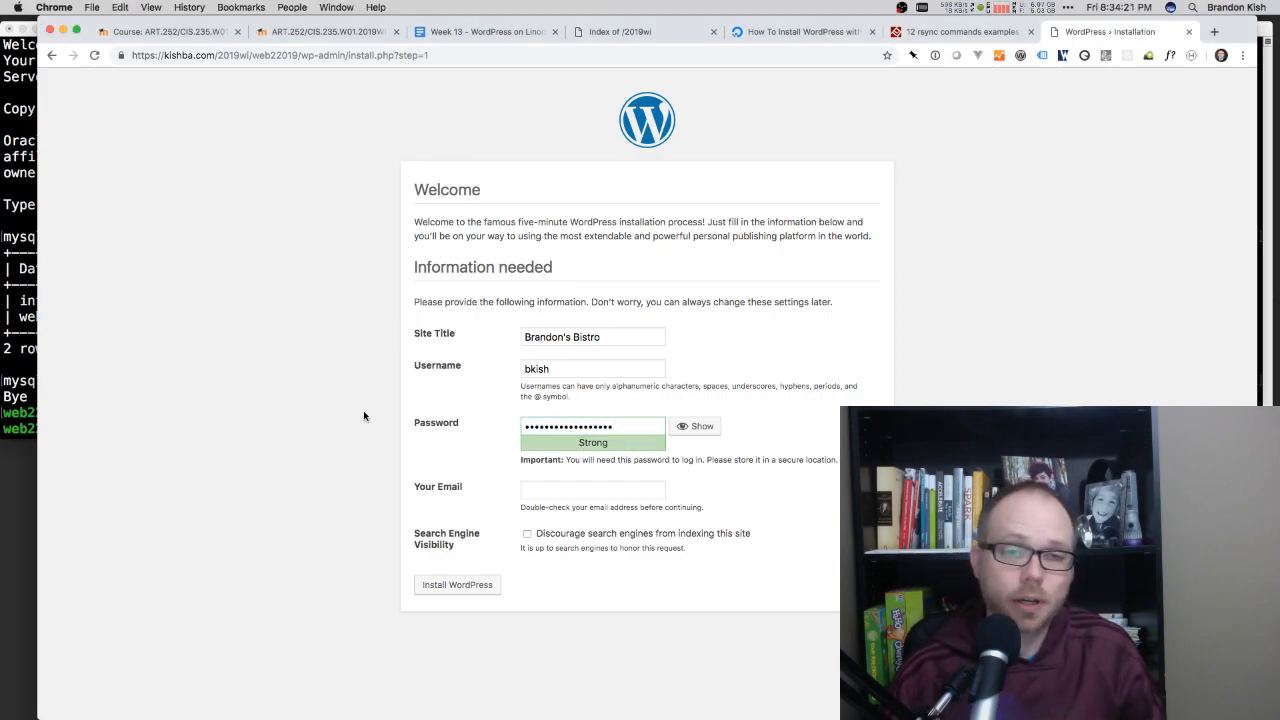
Step: Fill in the admin's e-mail address and discourage search engines from indexing the site
left_click(566, 490)
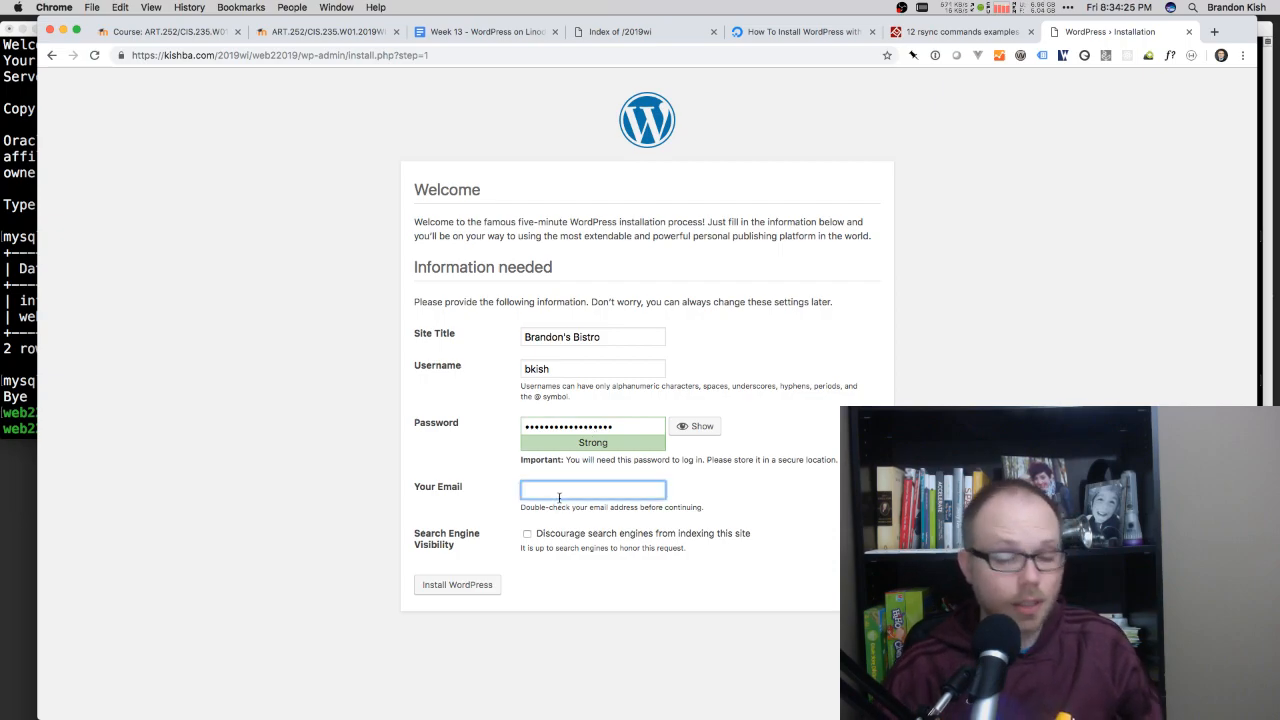
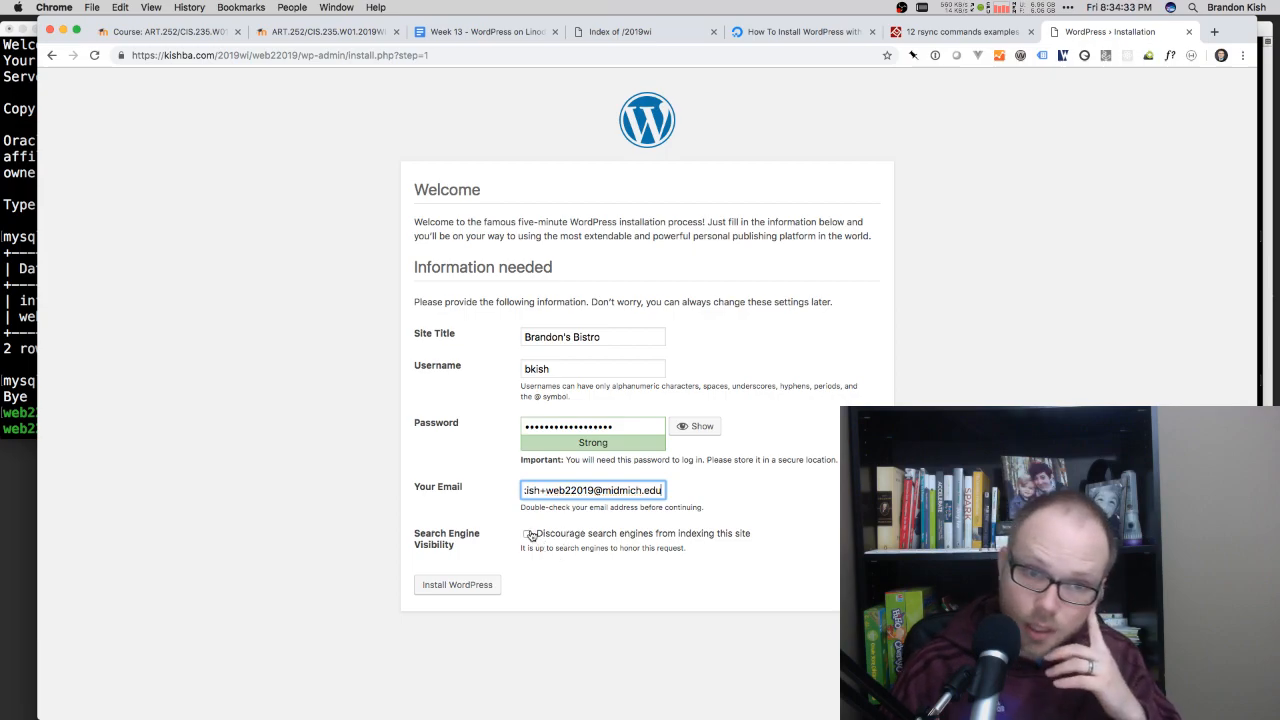
left_click_drag(416, 535, 443, 541)
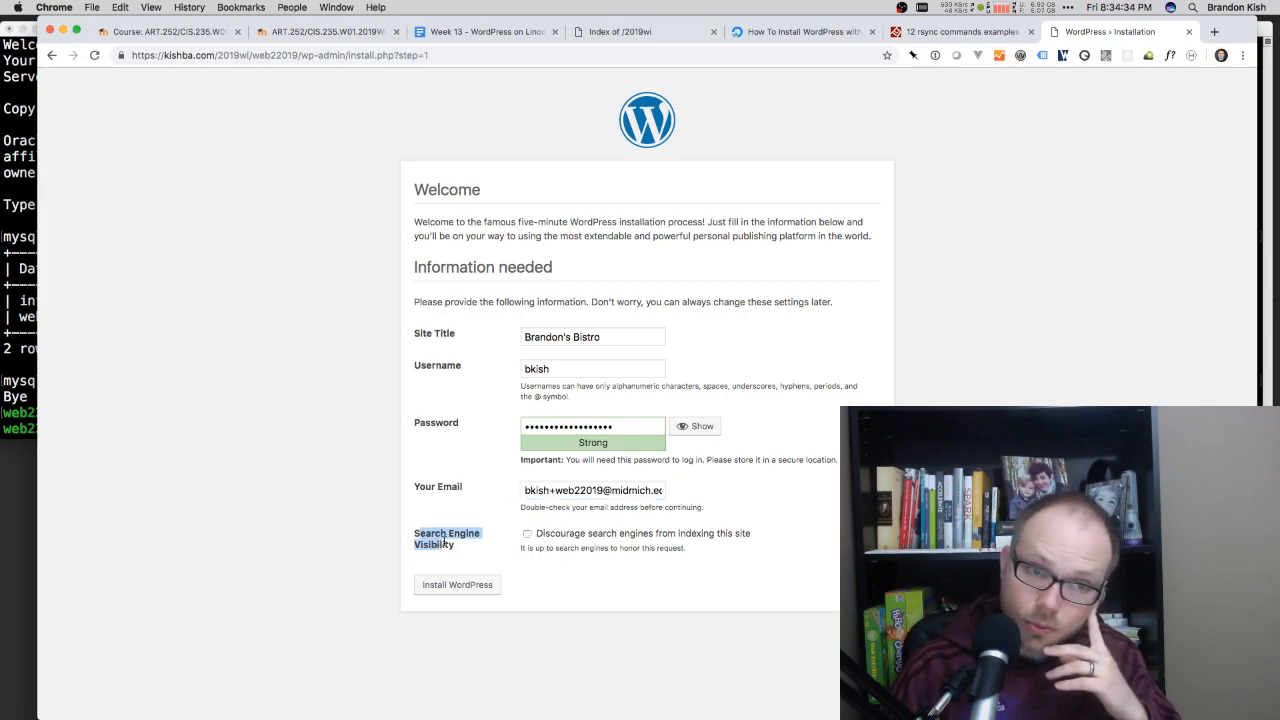
left_click(527, 535)
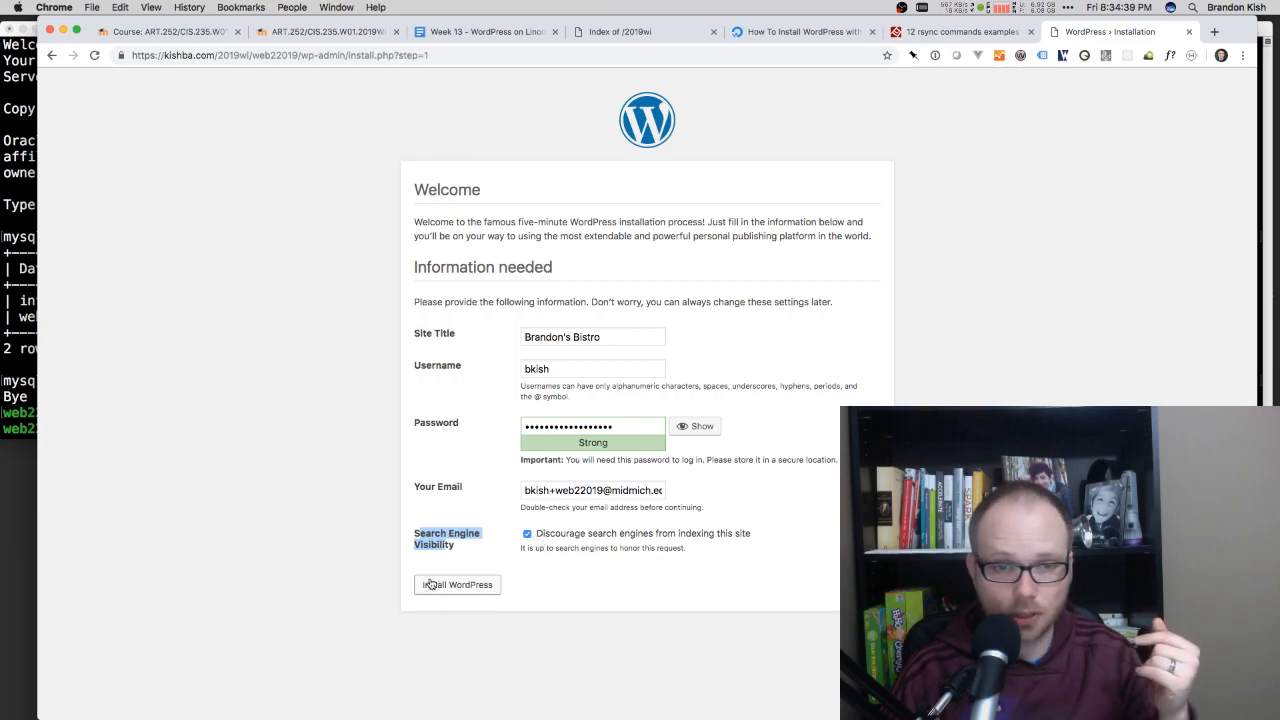
Step: Run the WordPress installation with the completed site information
left_click(428, 540)
left_click_drag(462, 546, 418, 535)
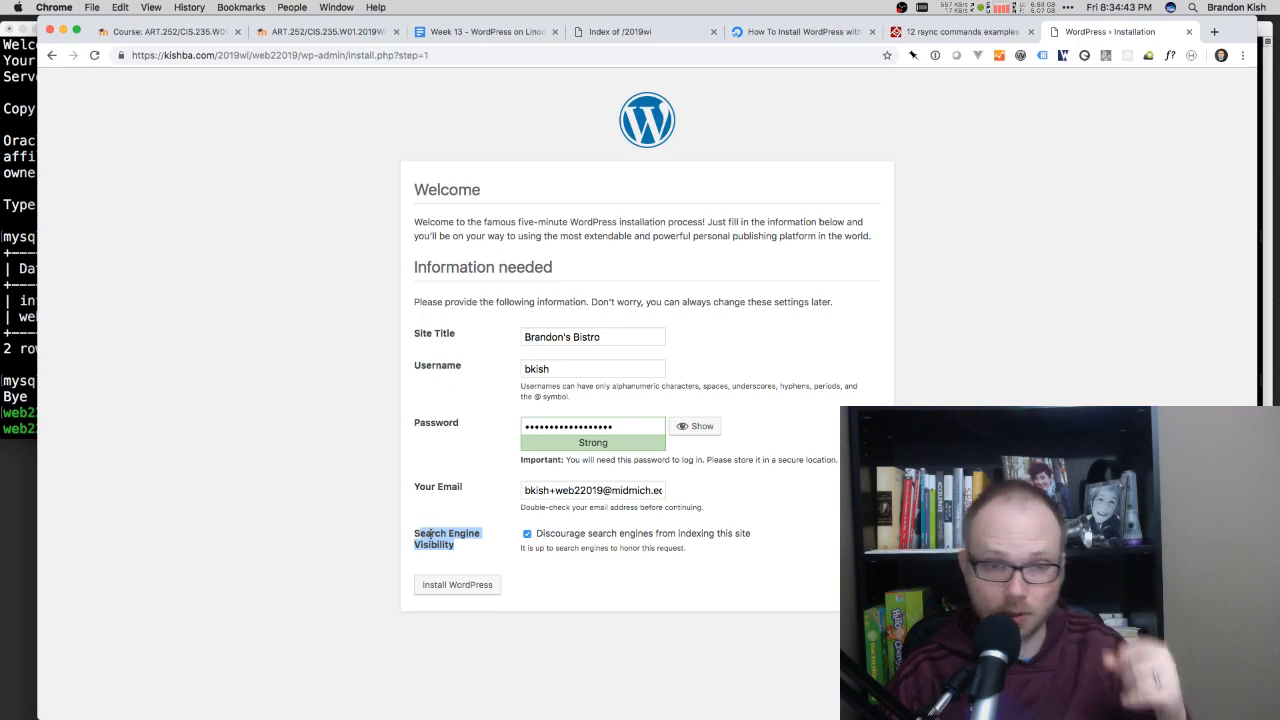
left_click(430, 537)
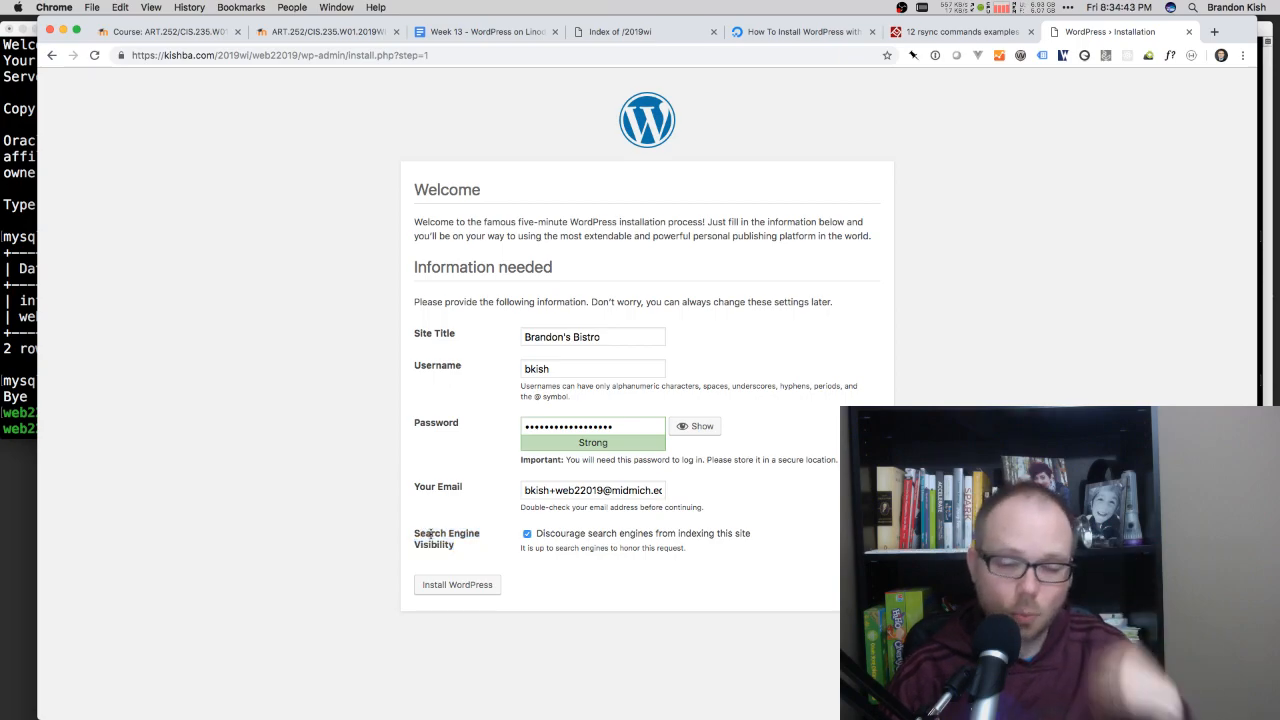
left_click(447, 587)
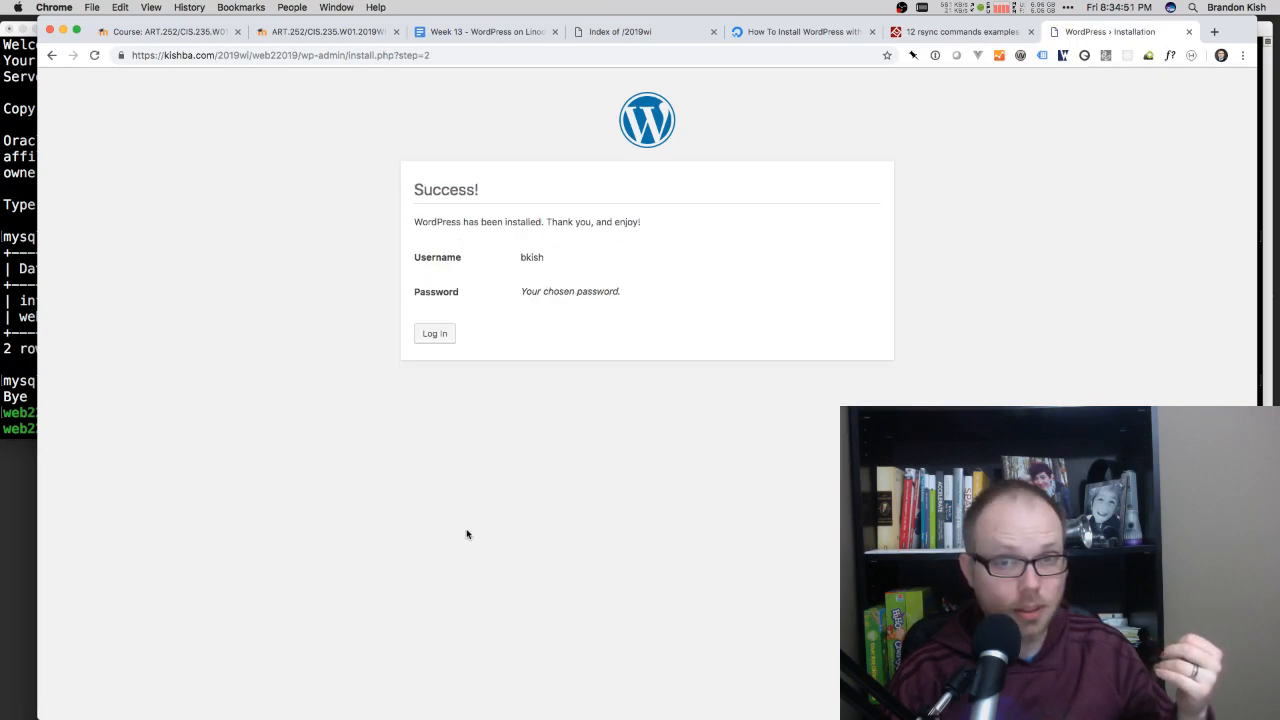
Step: Log in to WordPress with the password from the 1Password entry "linode 2019 kishbuntu web22019 - wordpress", replacing the filled username with the admin username
left_click(435, 334)
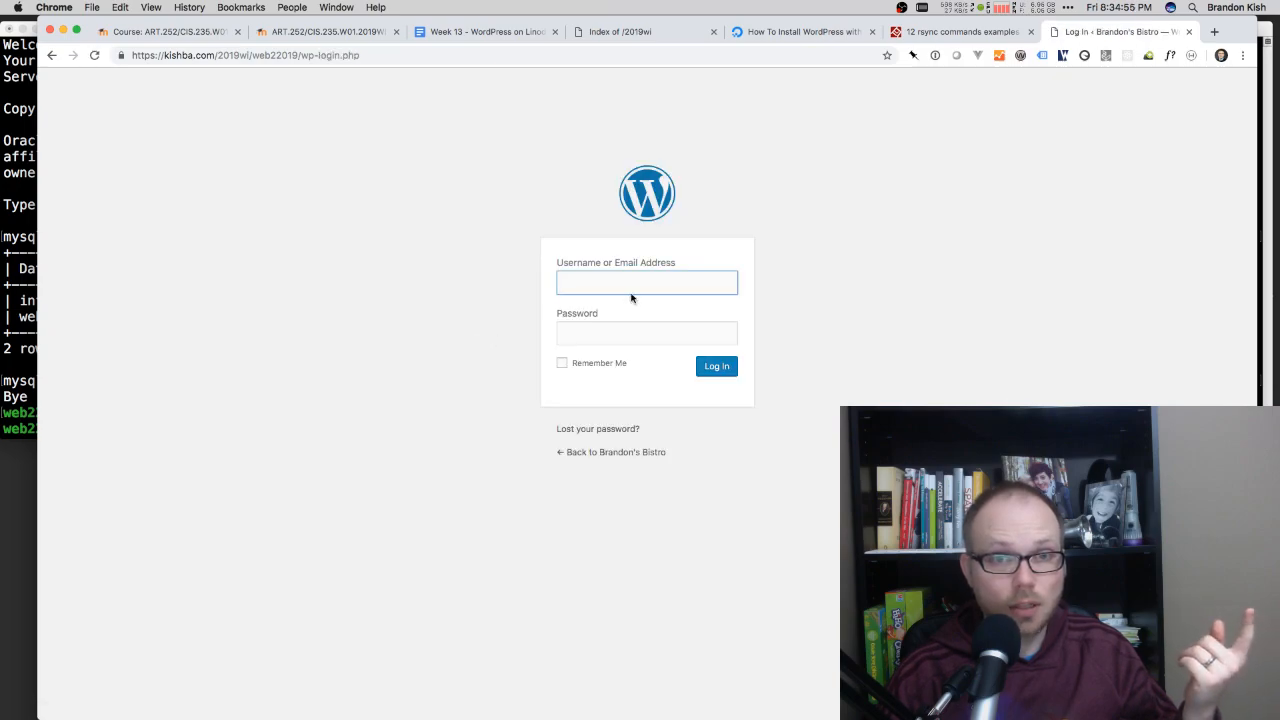
key("super+backslash")
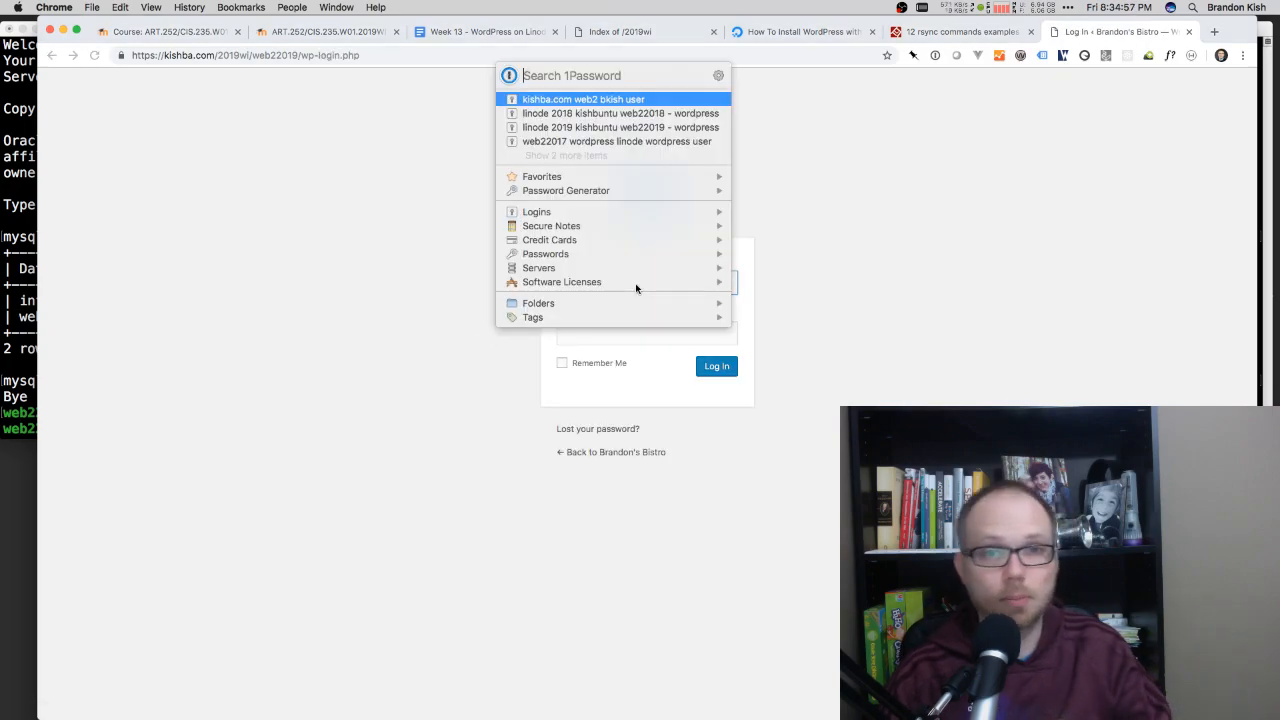
left_click(586, 127)
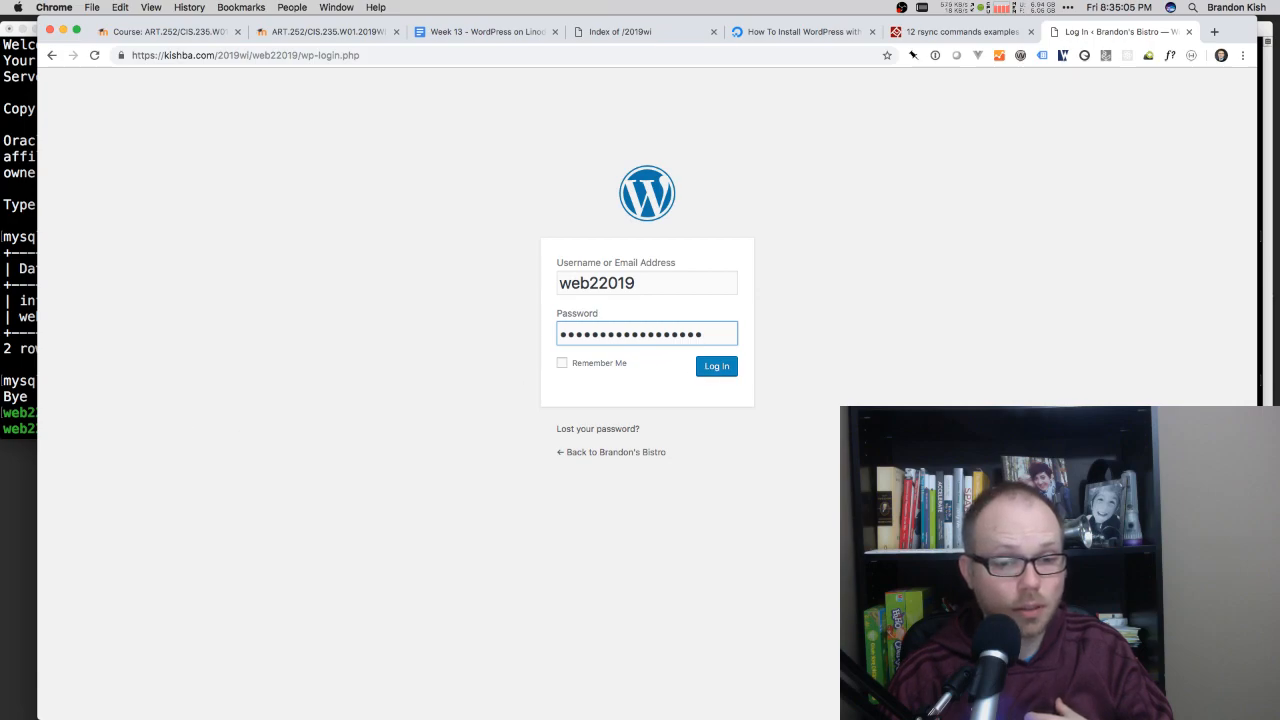
double_click(643, 286)
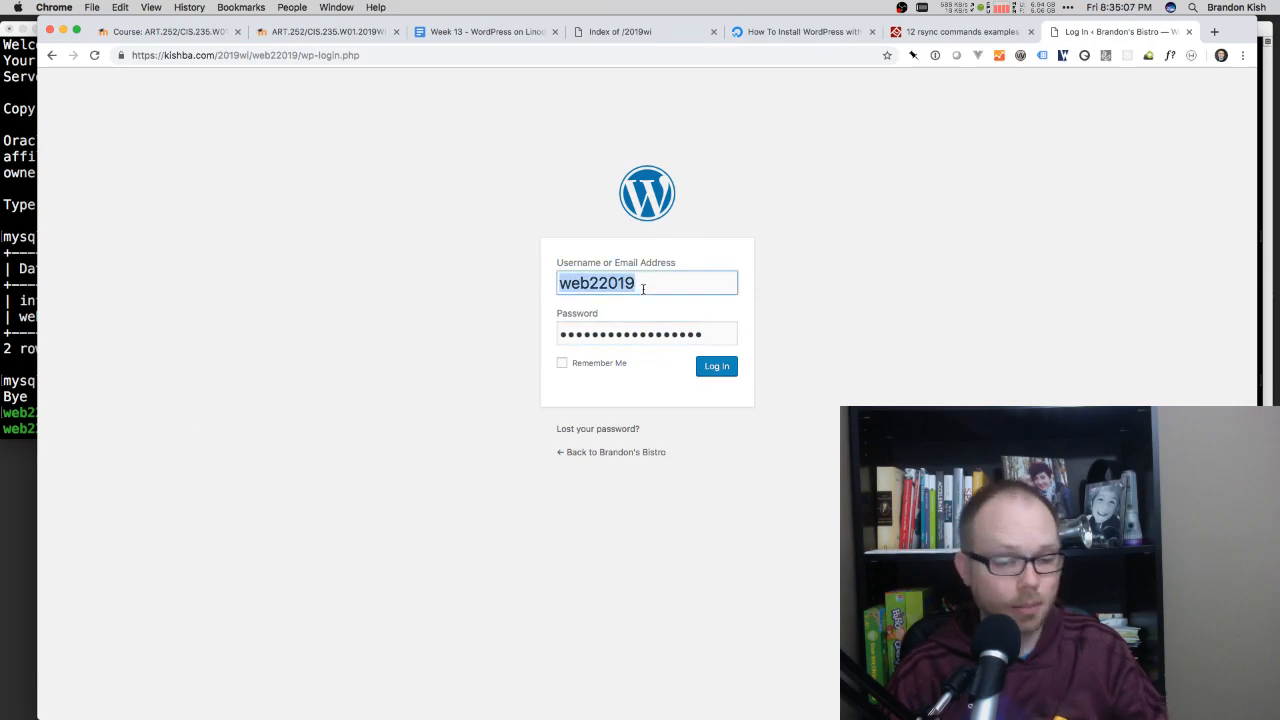
type("bkish")
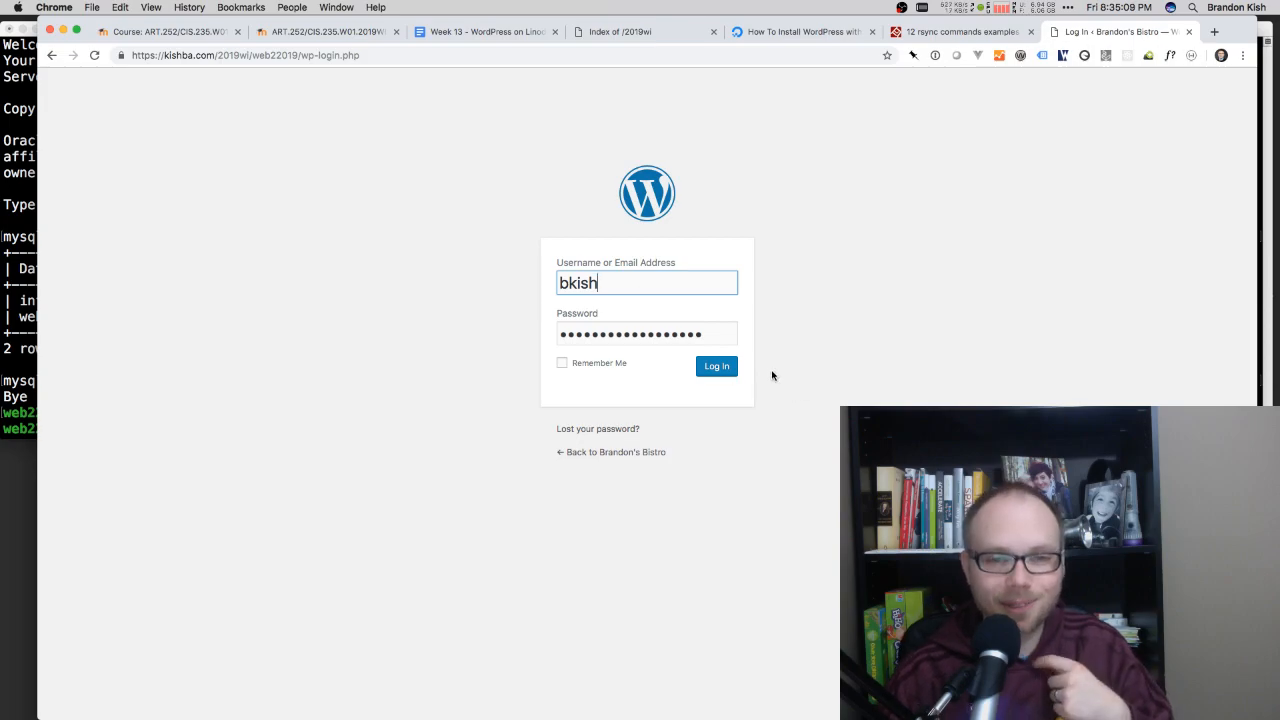
left_click(716, 367)
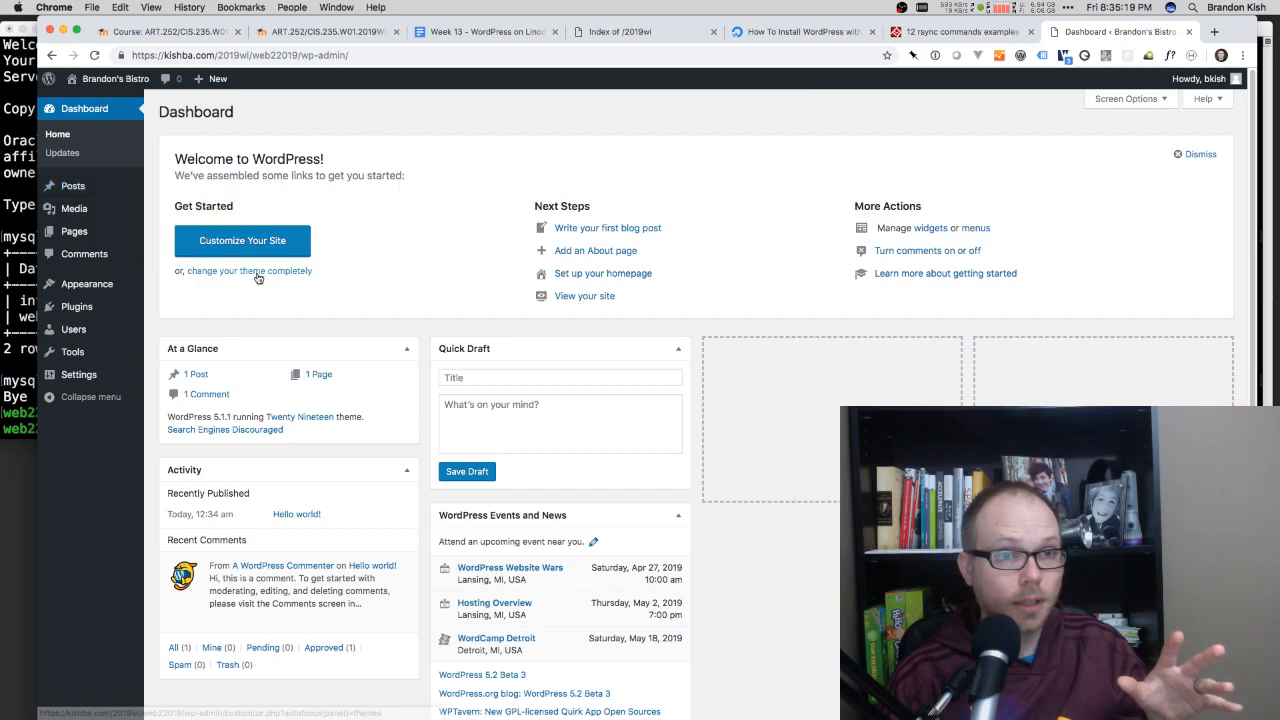
Step: Add a new post, dismiss the block editor tip and title the post "Hello world!"
left_click(195, 373)
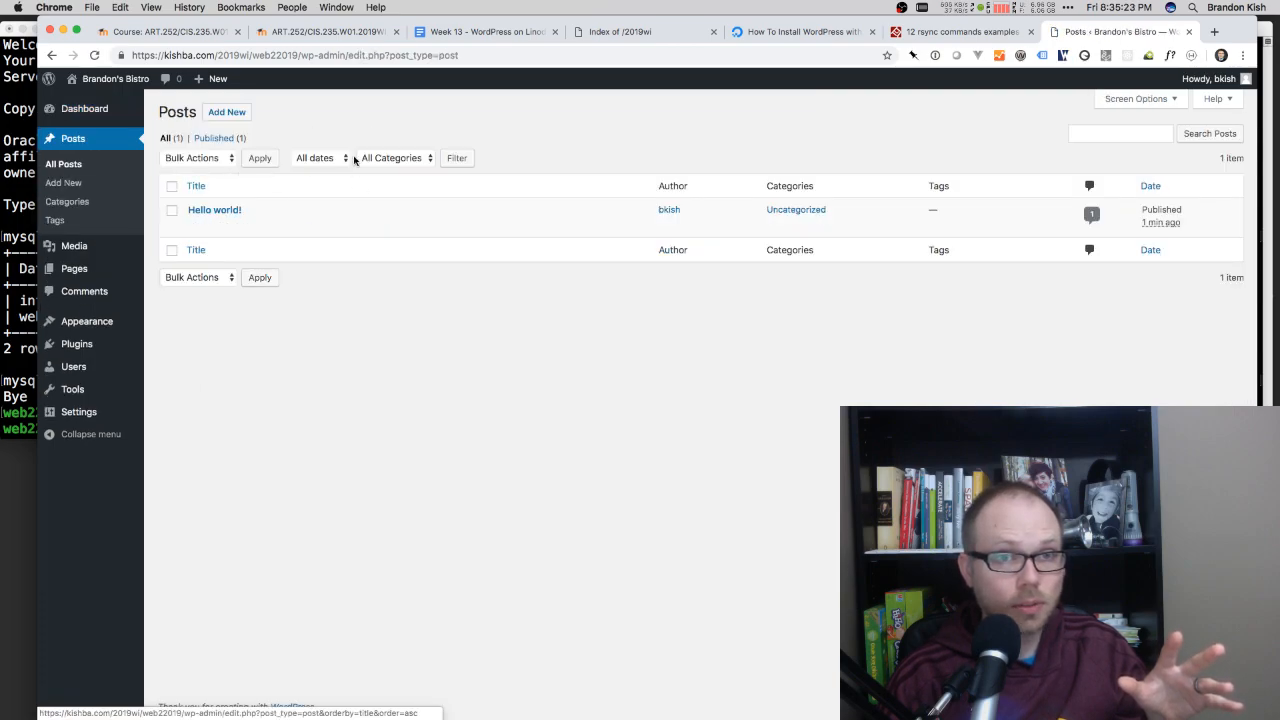
left_click(231, 112)
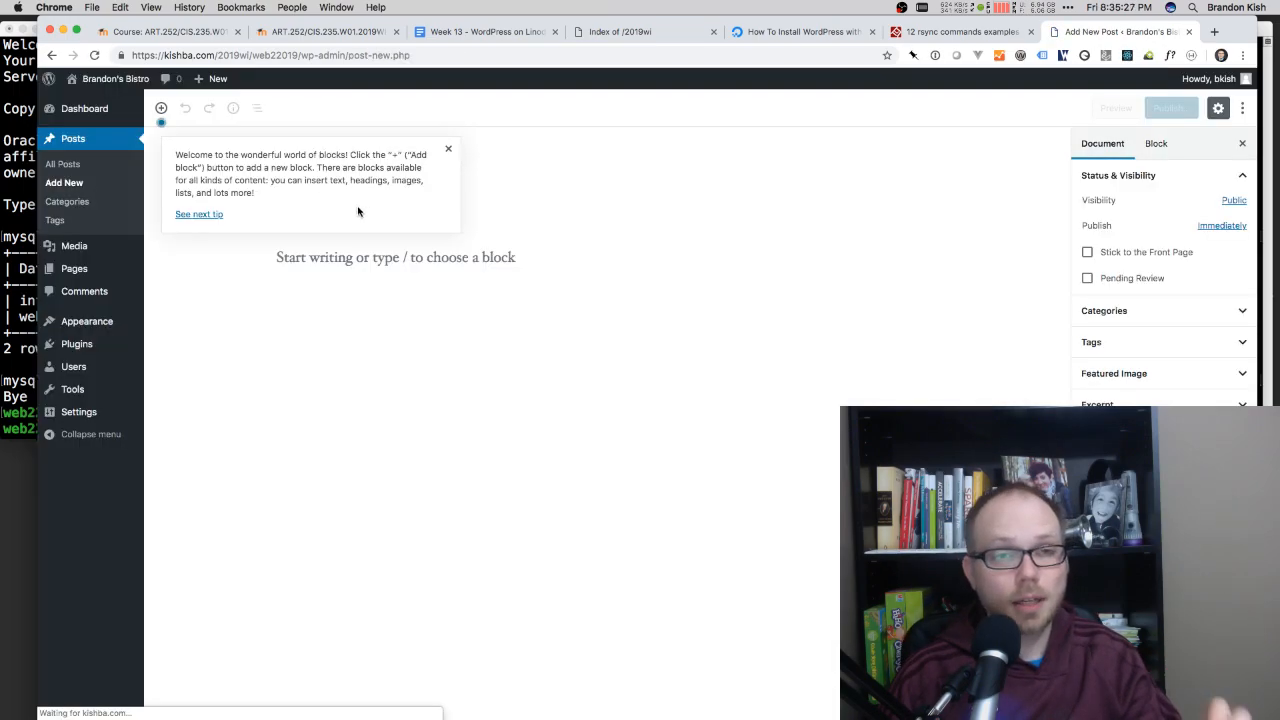
left_click(448, 149)
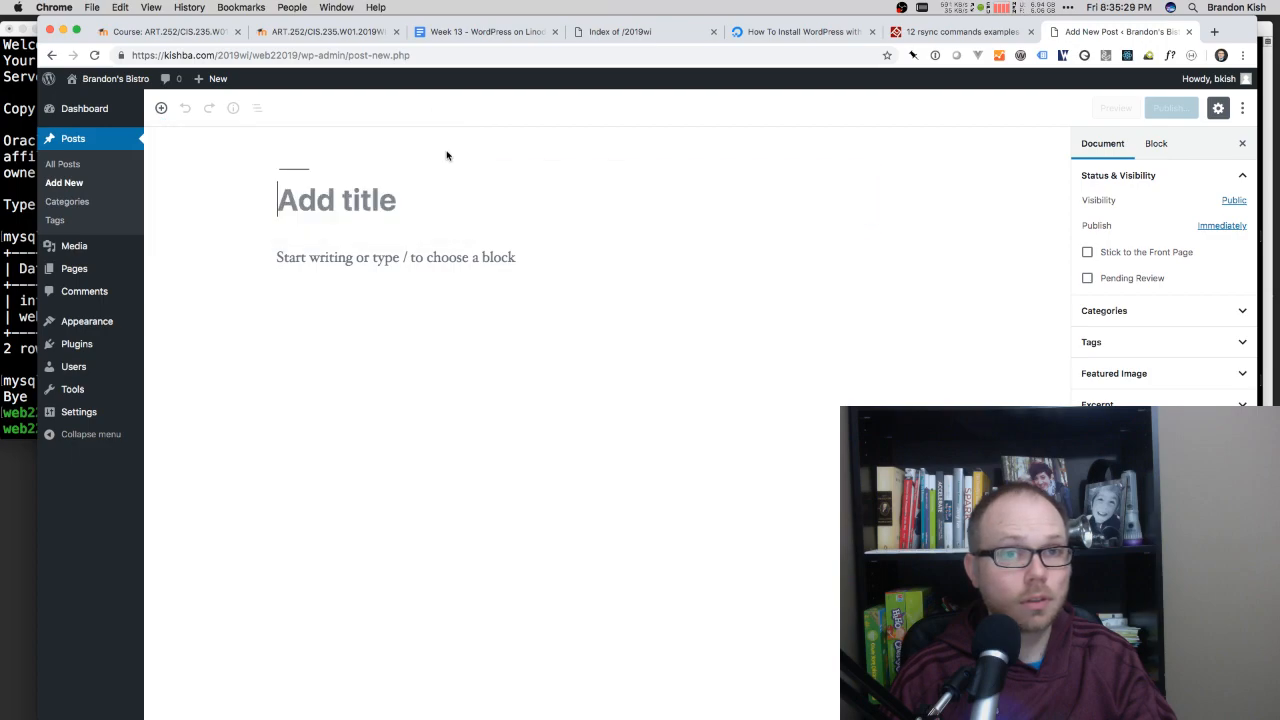
type("H")
key("BackSpace")
key("BackSpace")
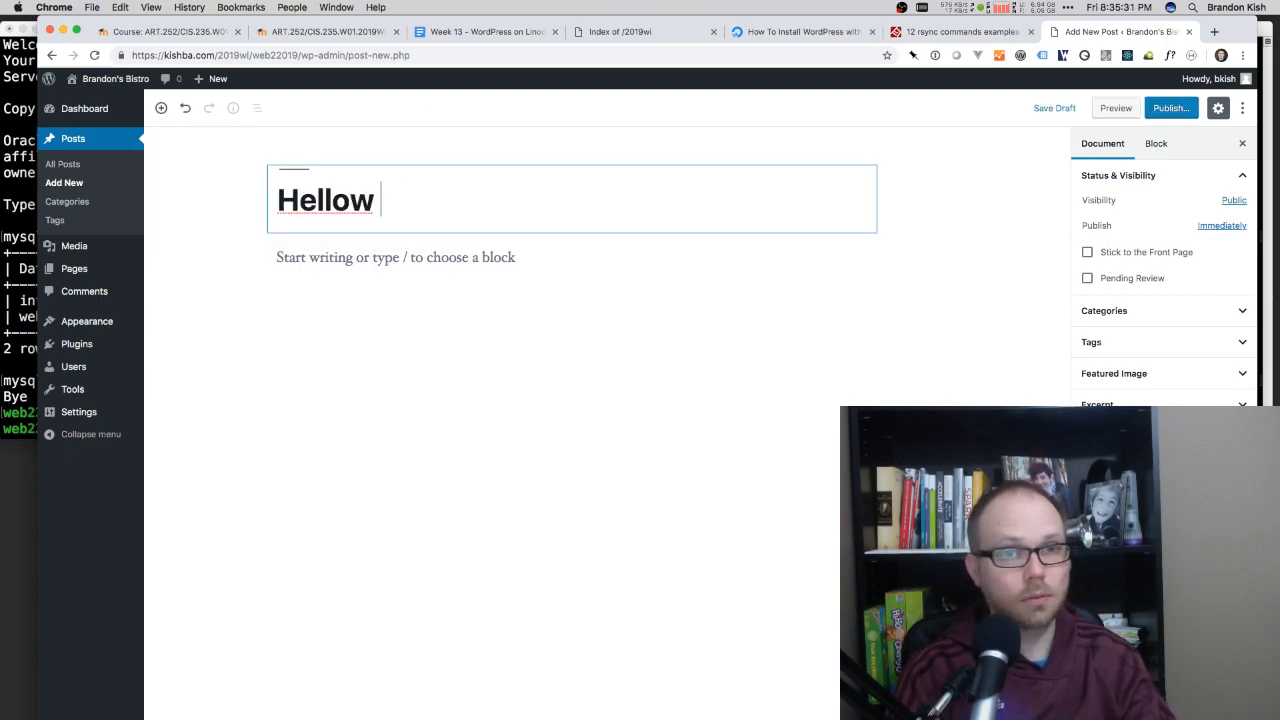
type("world!")
Step: Write "Did I get WordPress working eventually? Yes, yes I did." as the post's body and publish the post
left_click(358, 284)
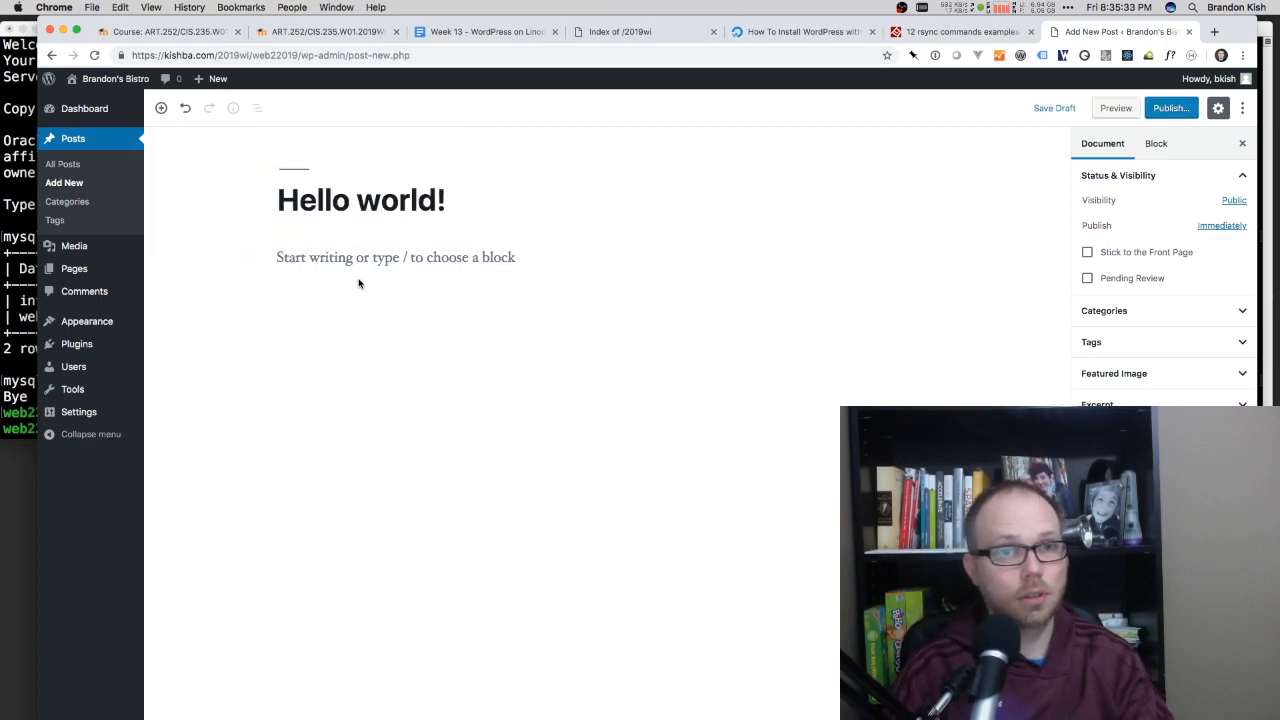
type("Did ")
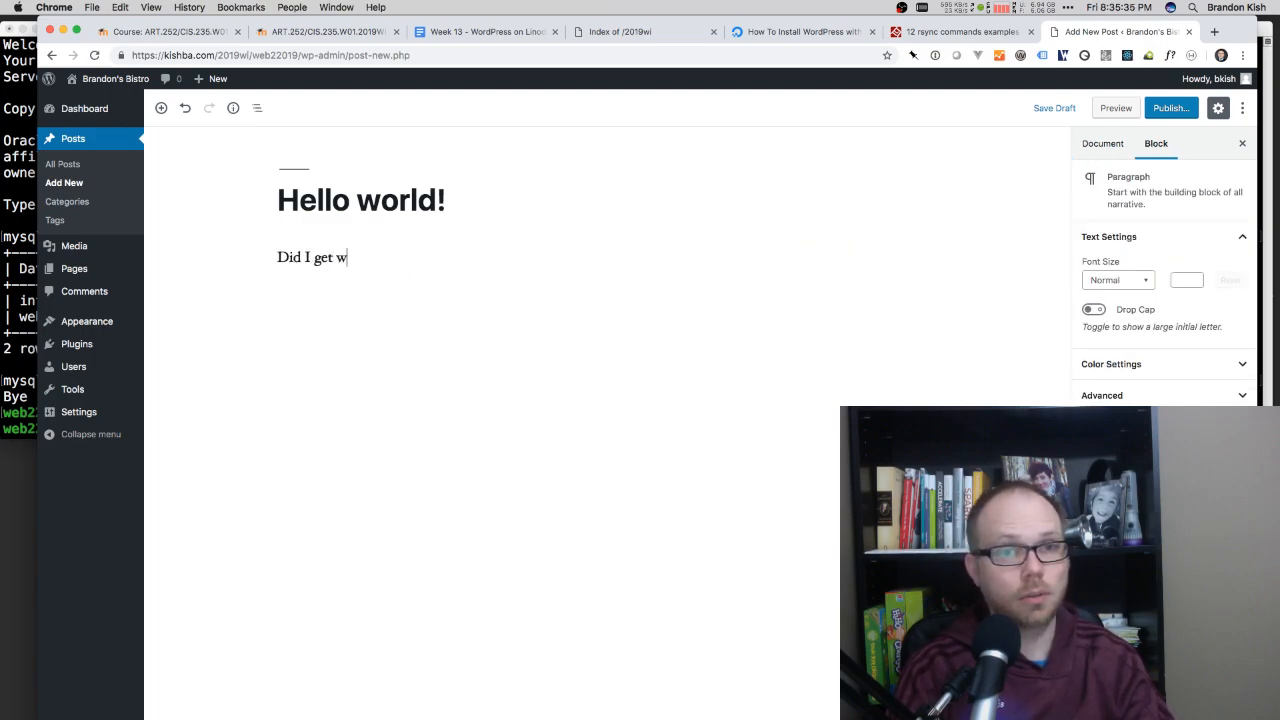
type("I get WordPress work")
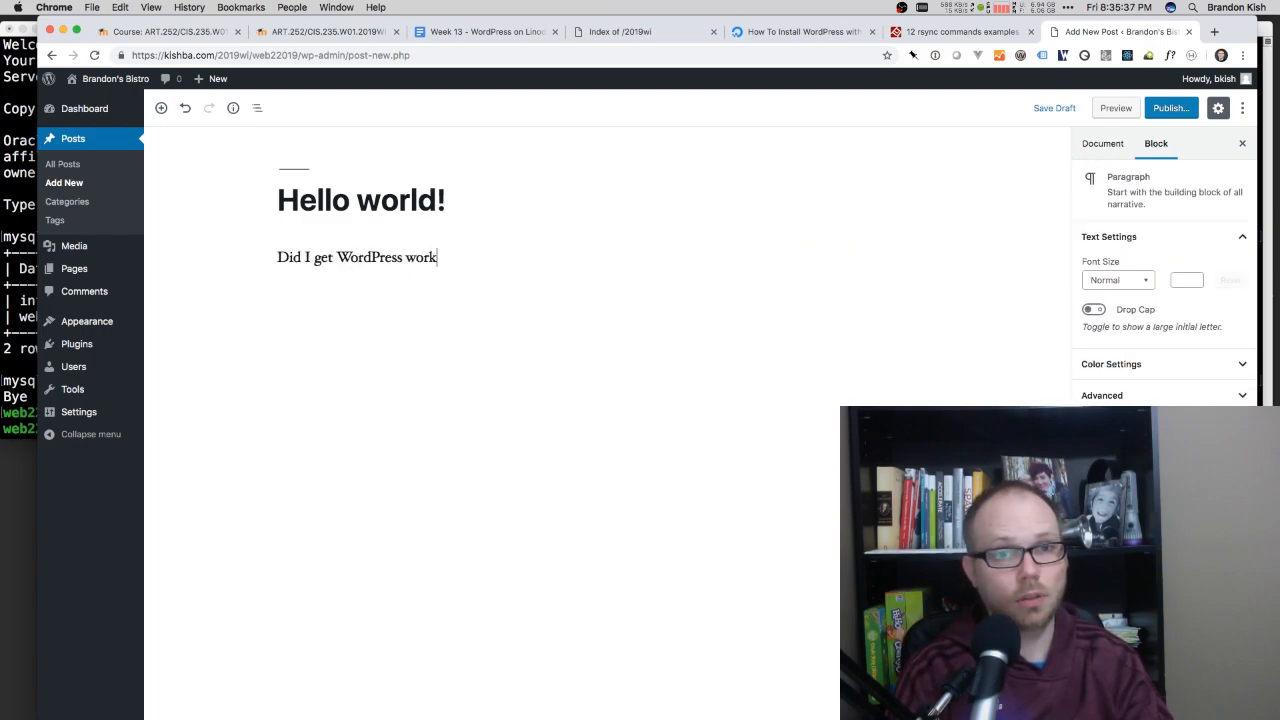
type("ing even")
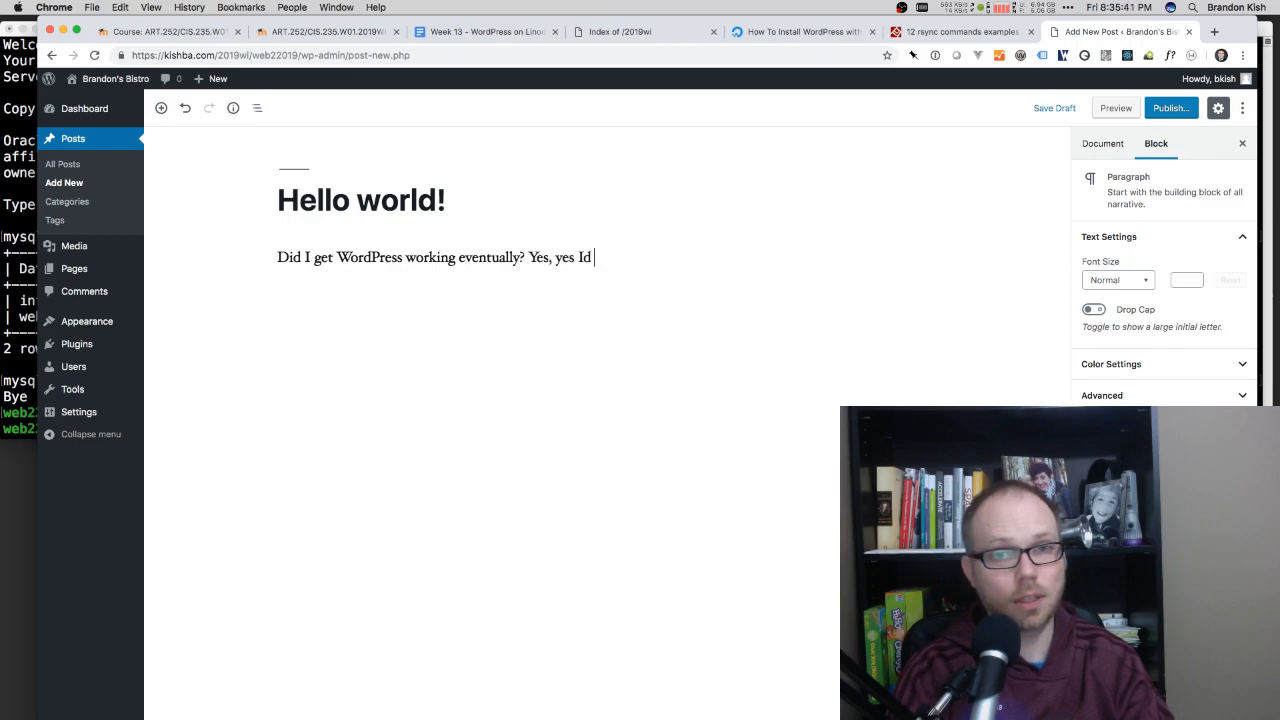
type("tually? Yes, yes I did.")
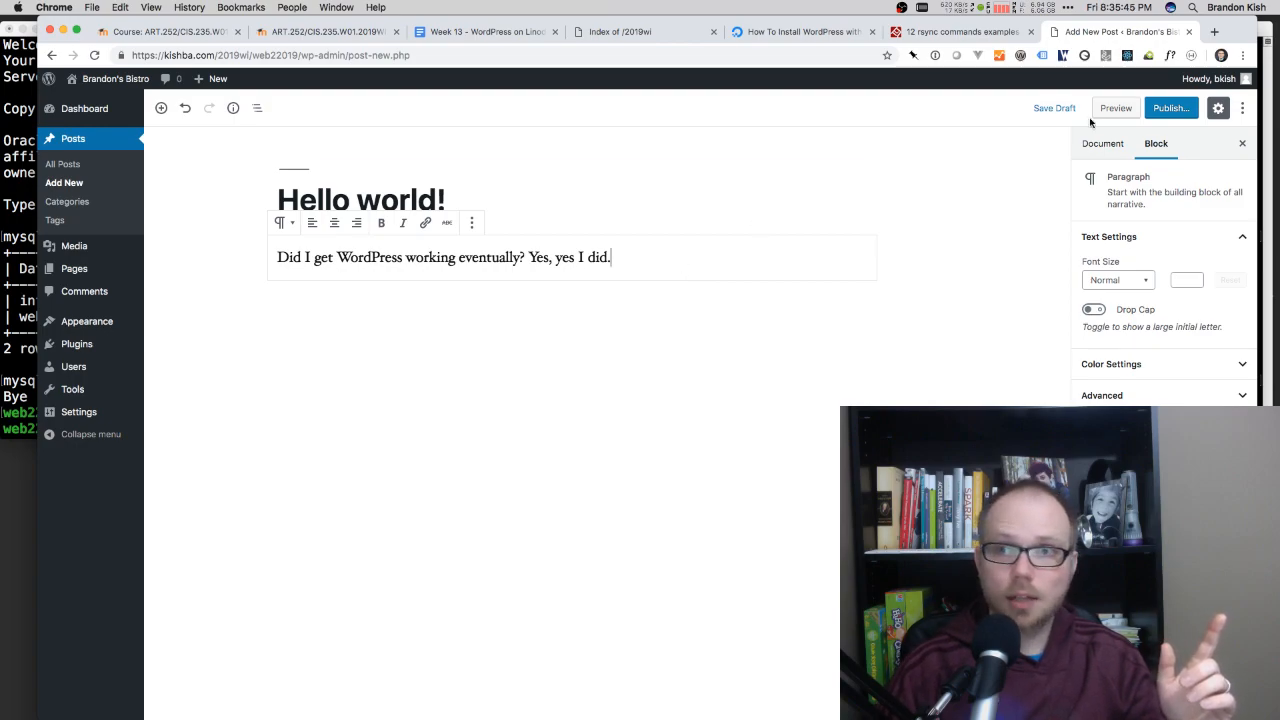
left_click(1158, 116)
left_click(1170, 107)
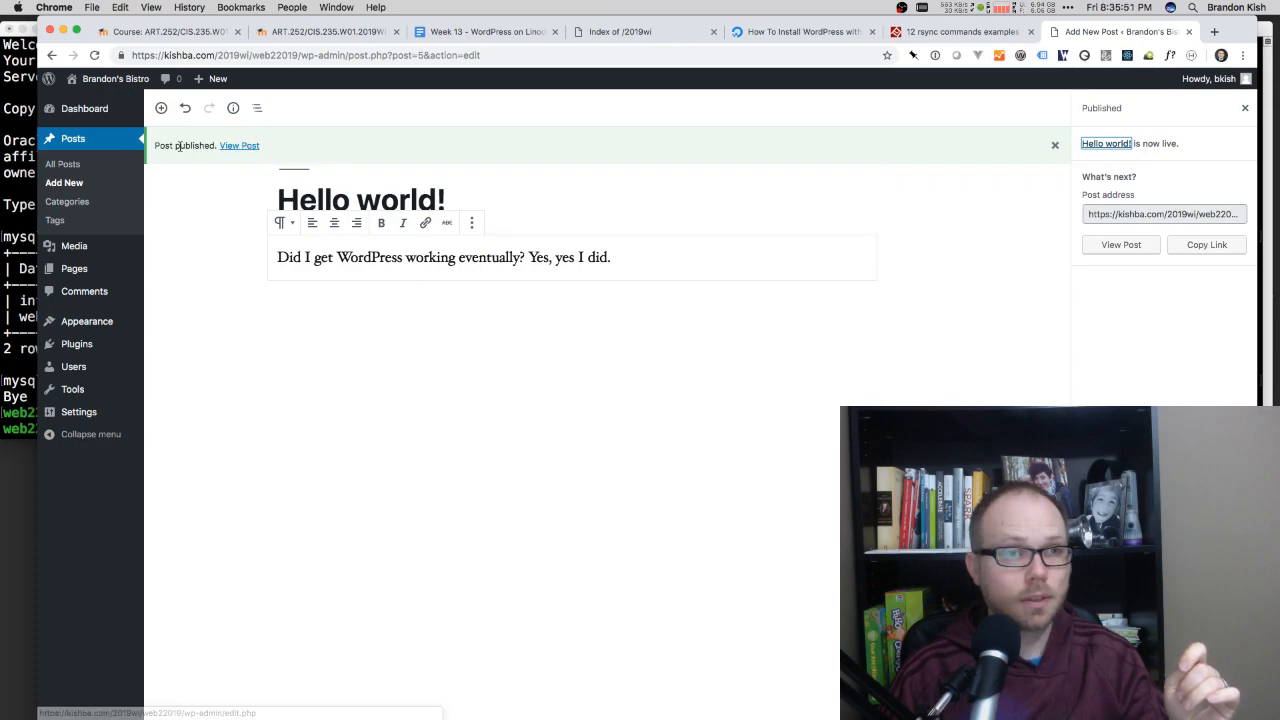
Step: View the published post and the site's home page, and examine the index.php part of the post's URL
left_click(224, 148)
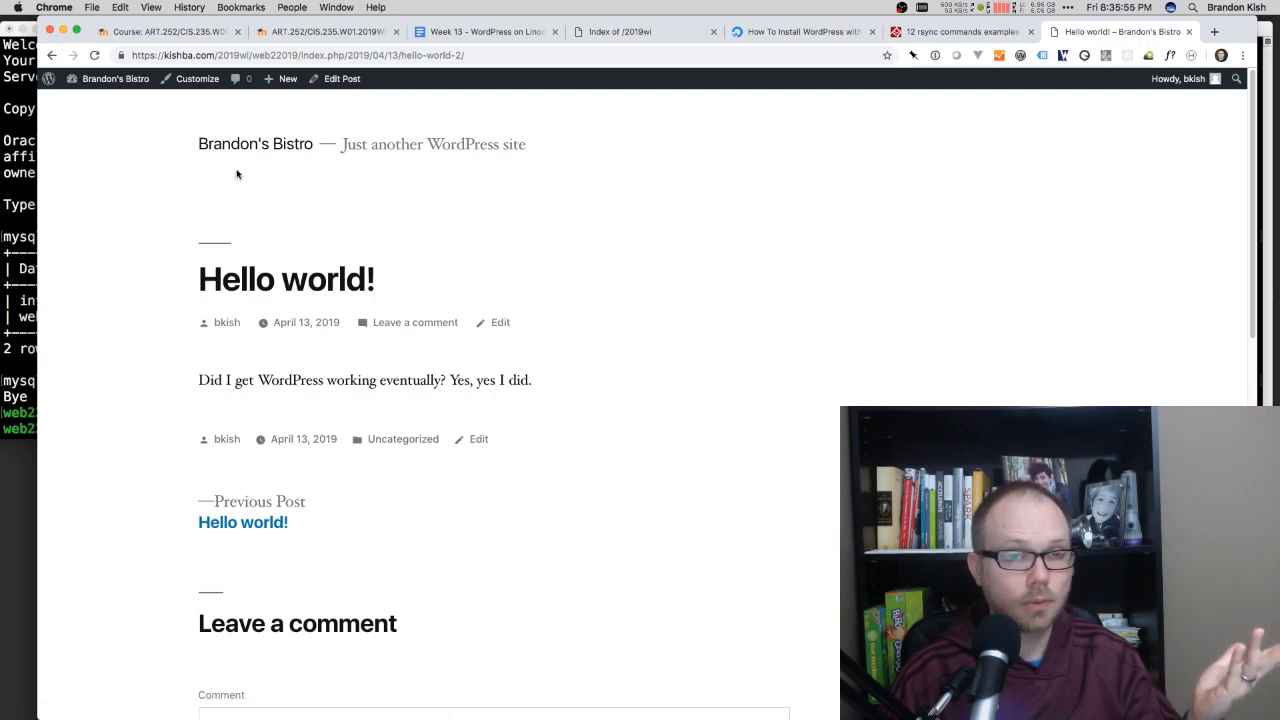
left_click(268, 146)
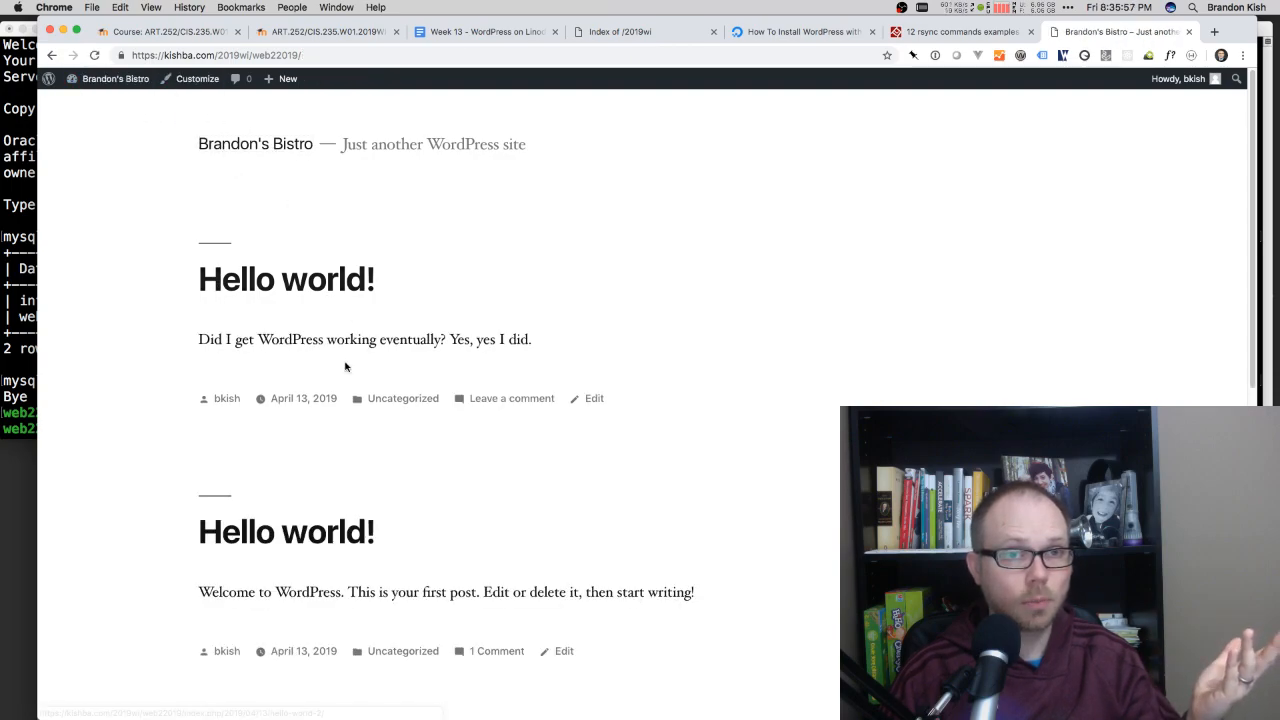
scroll(330, 420, "down", 5)
scroll(310, 445, "up", 5)
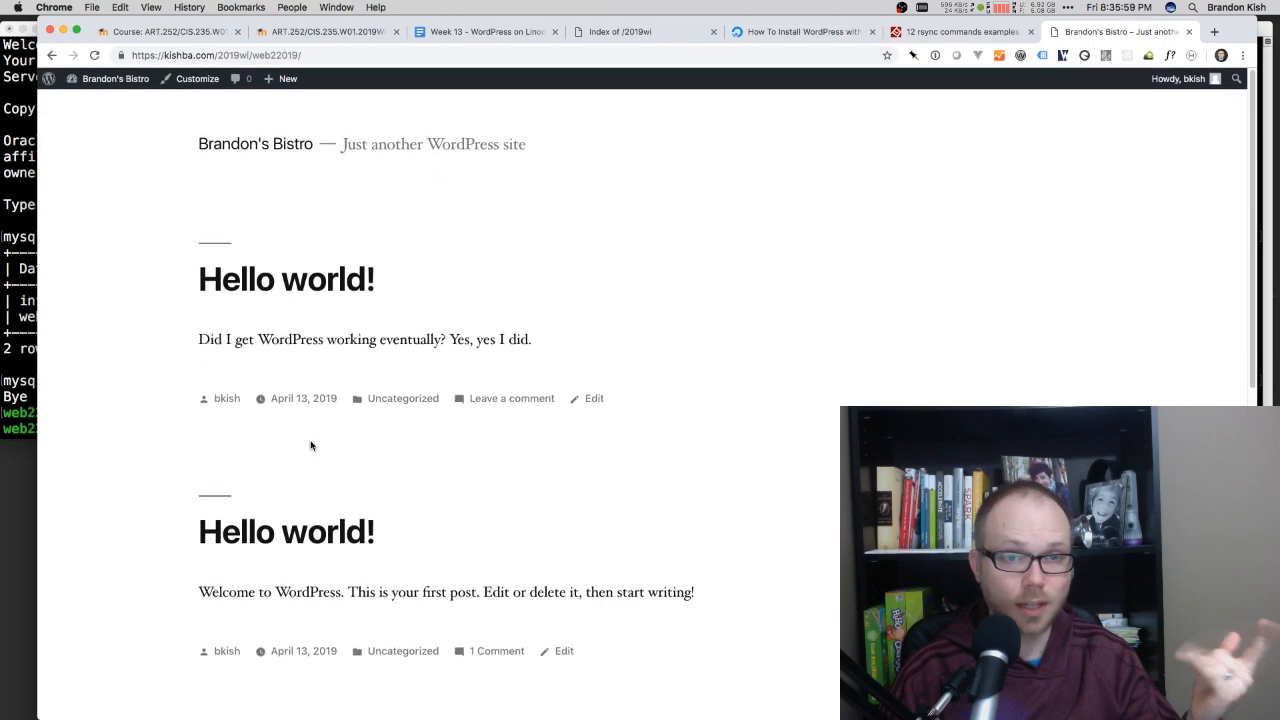
left_click(302, 279)
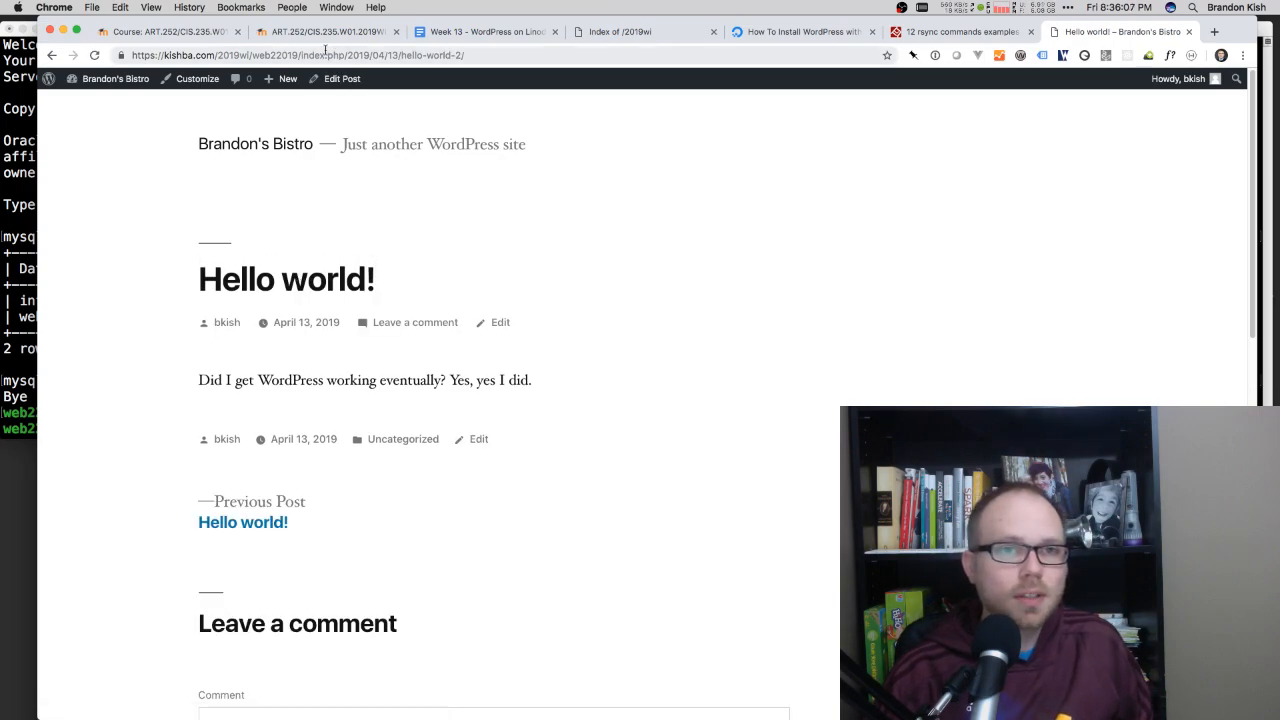
left_click_drag(476, 56, 328, 57)
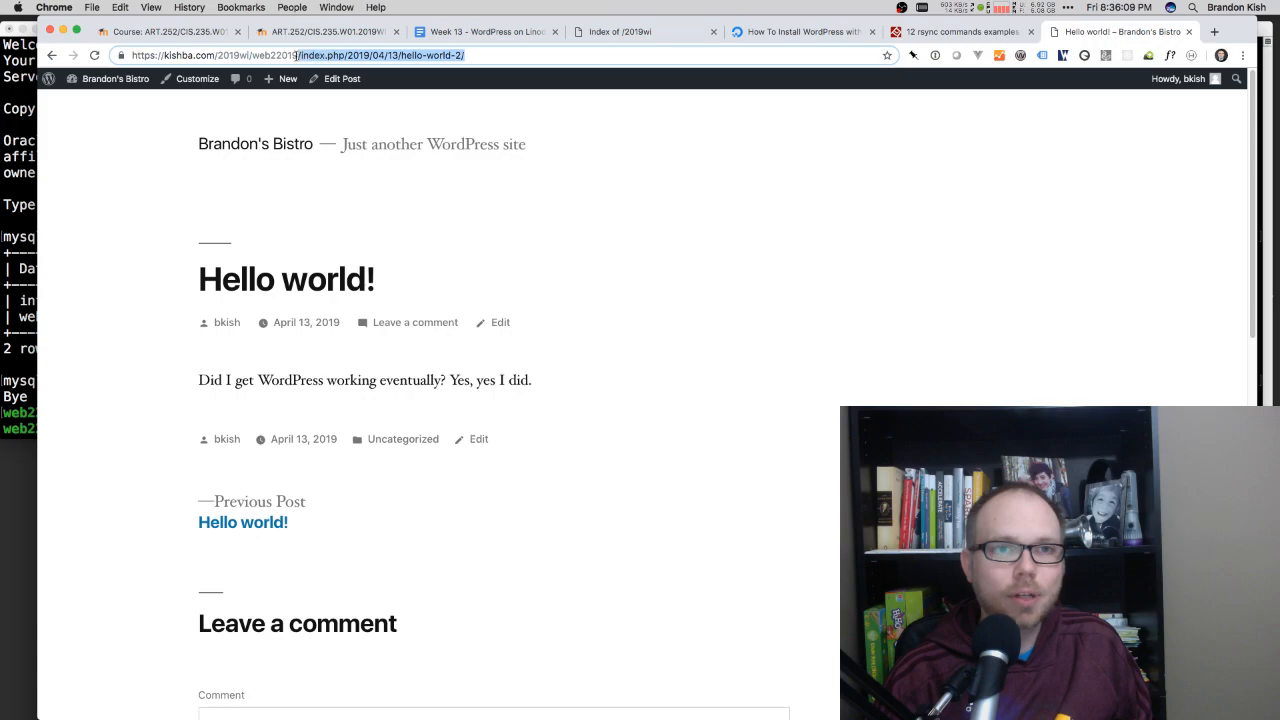
left_click(296, 56)
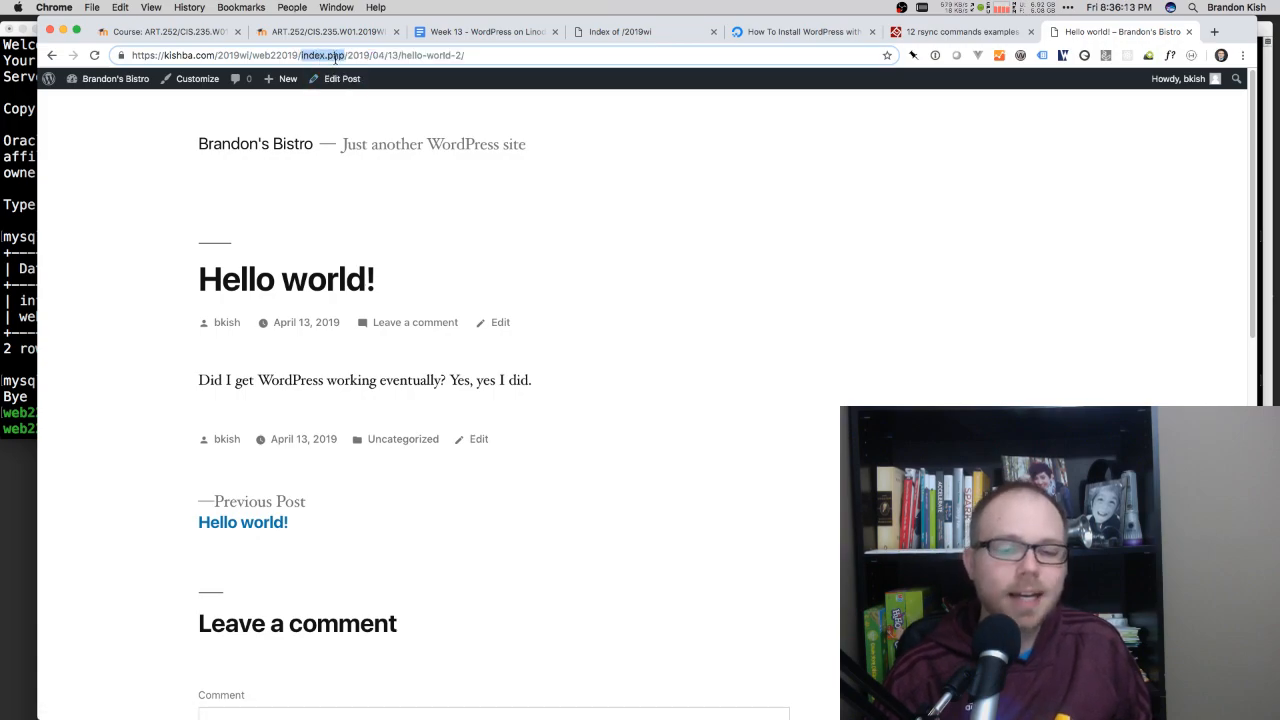
Step: Change the site's permalink structure to Day and name and save the settings
left_click(105, 86)
mouse_move(73, 381)
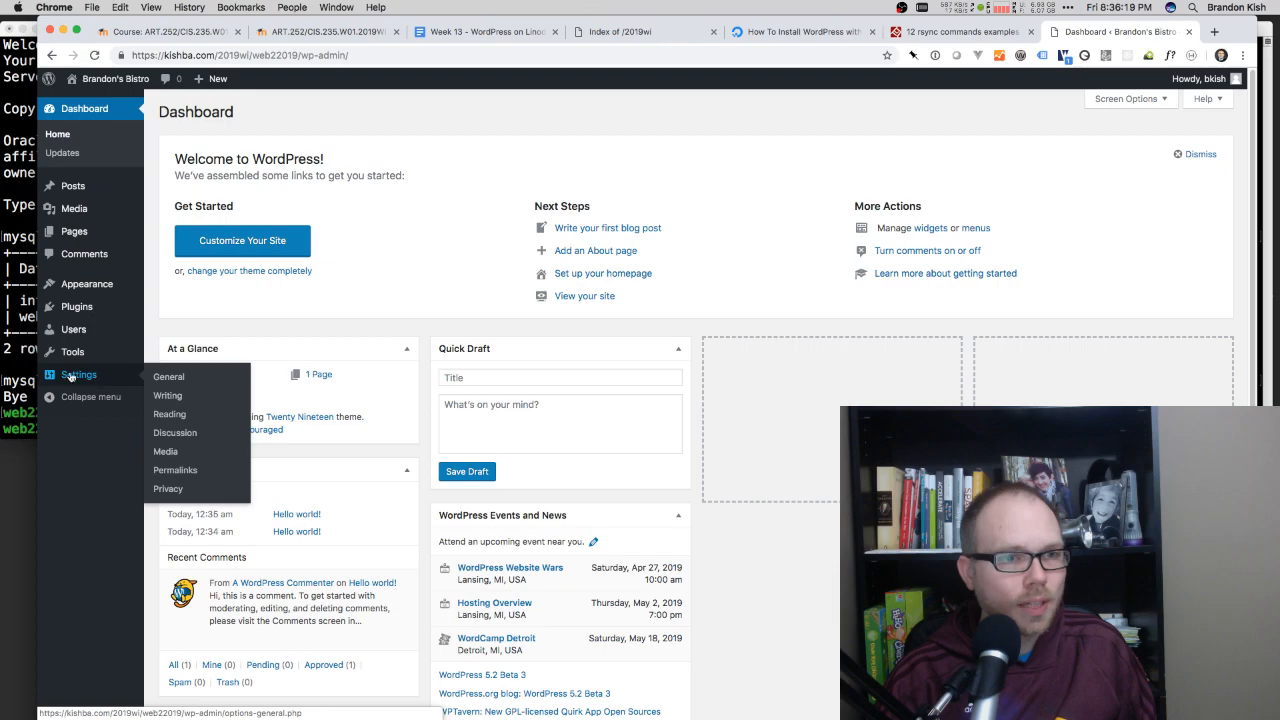
left_click(175, 470)
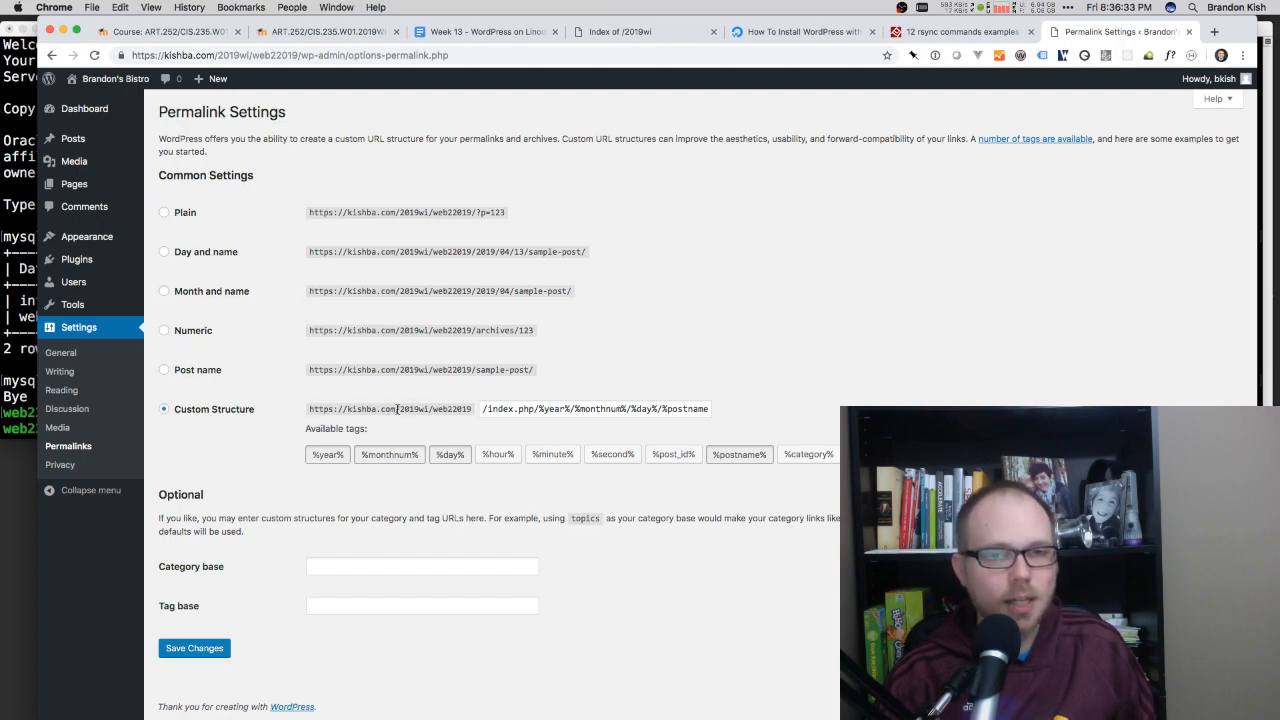
triple_click(548, 411)
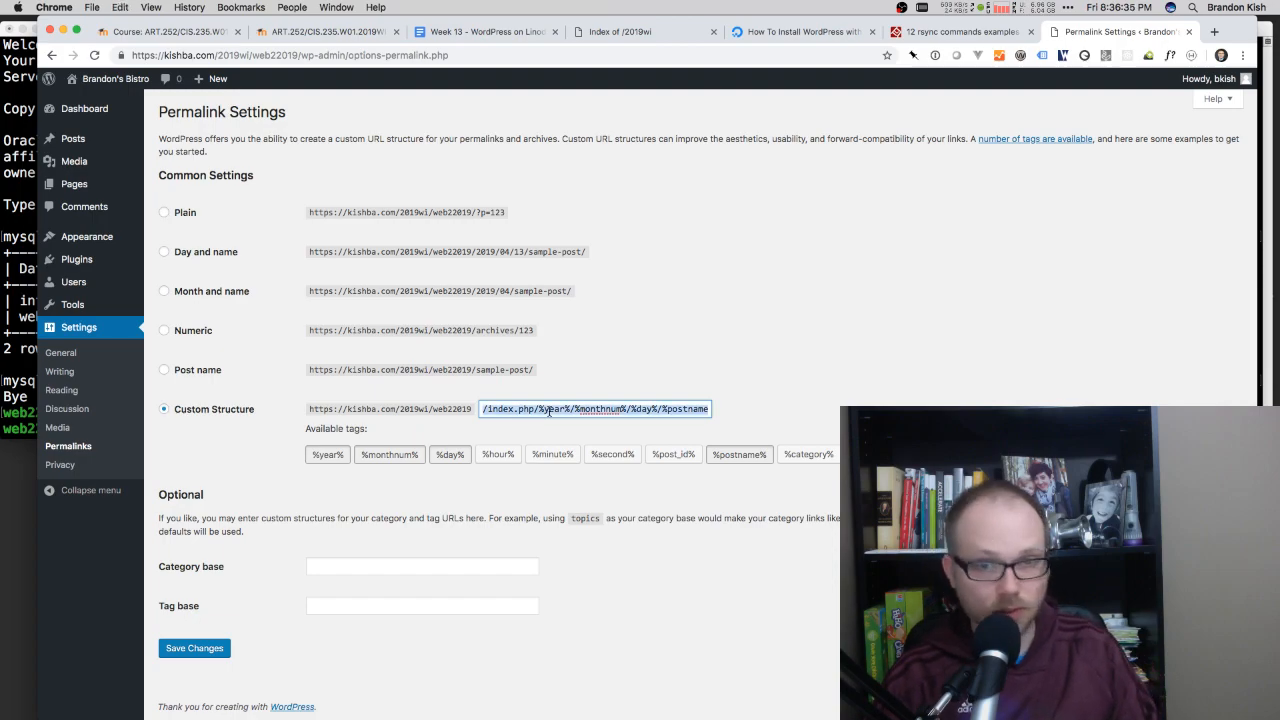
key("BackSpace")
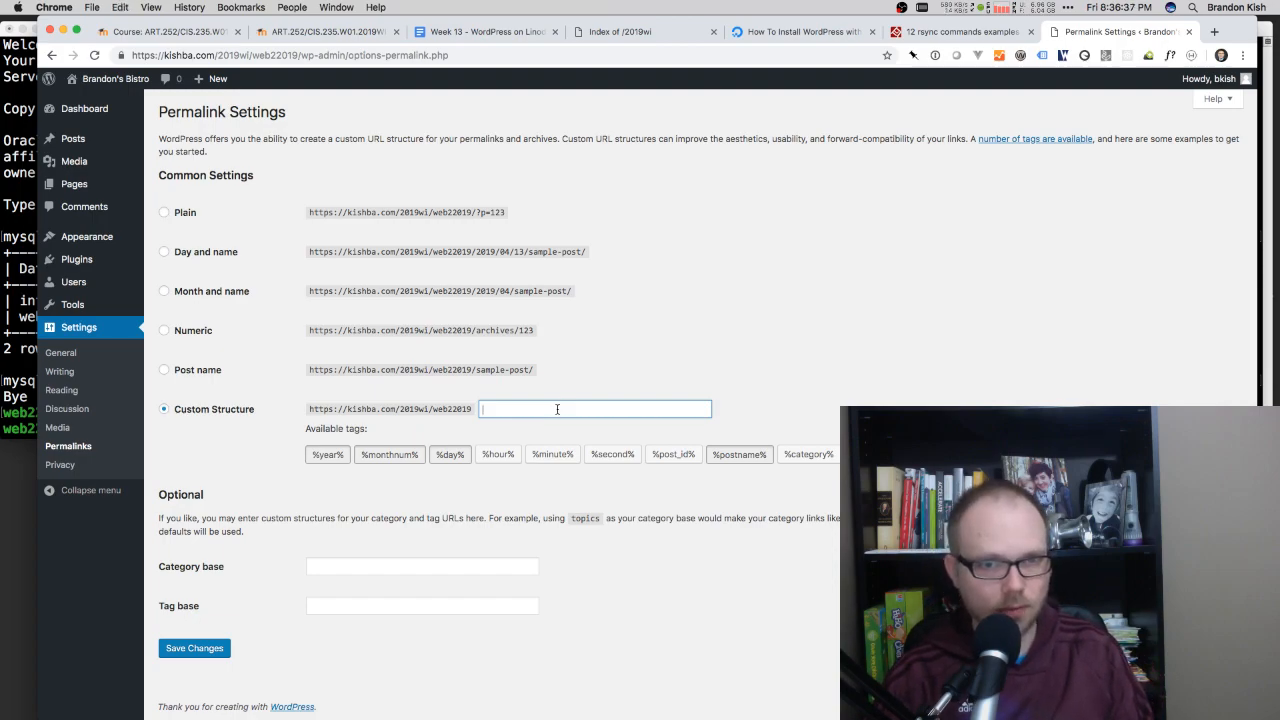
left_click(217, 257)
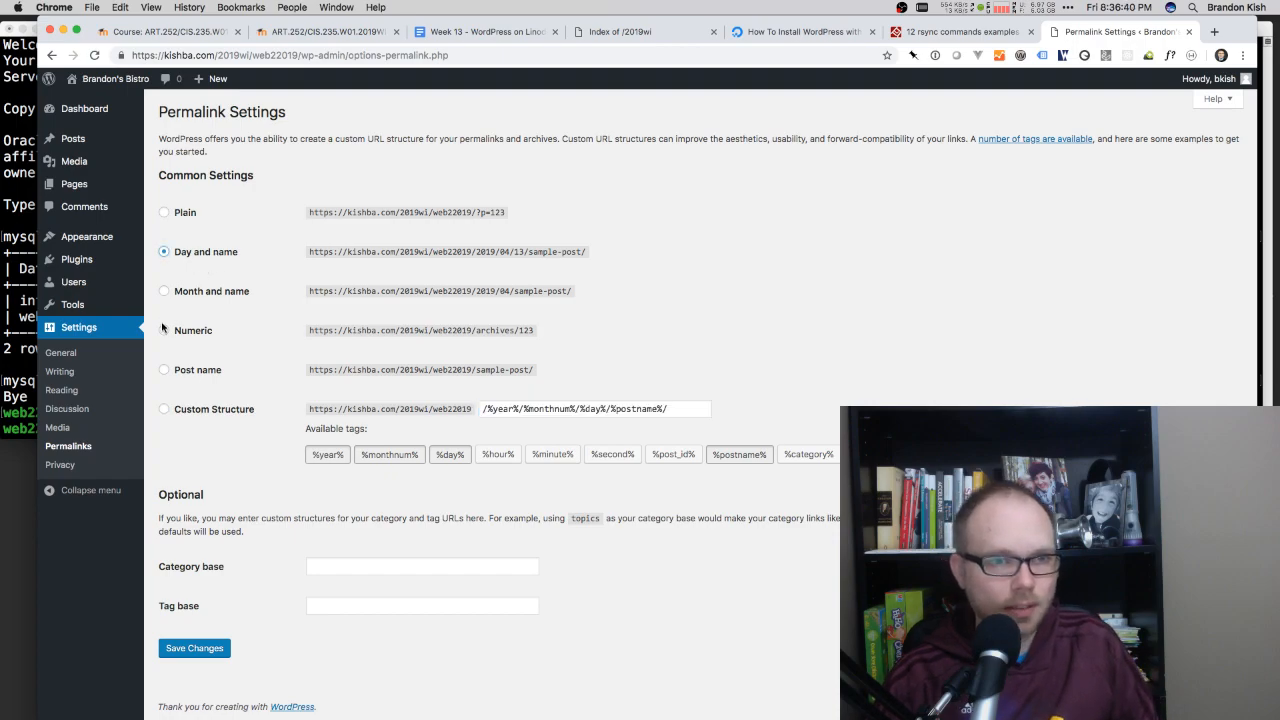
left_click(189, 648)
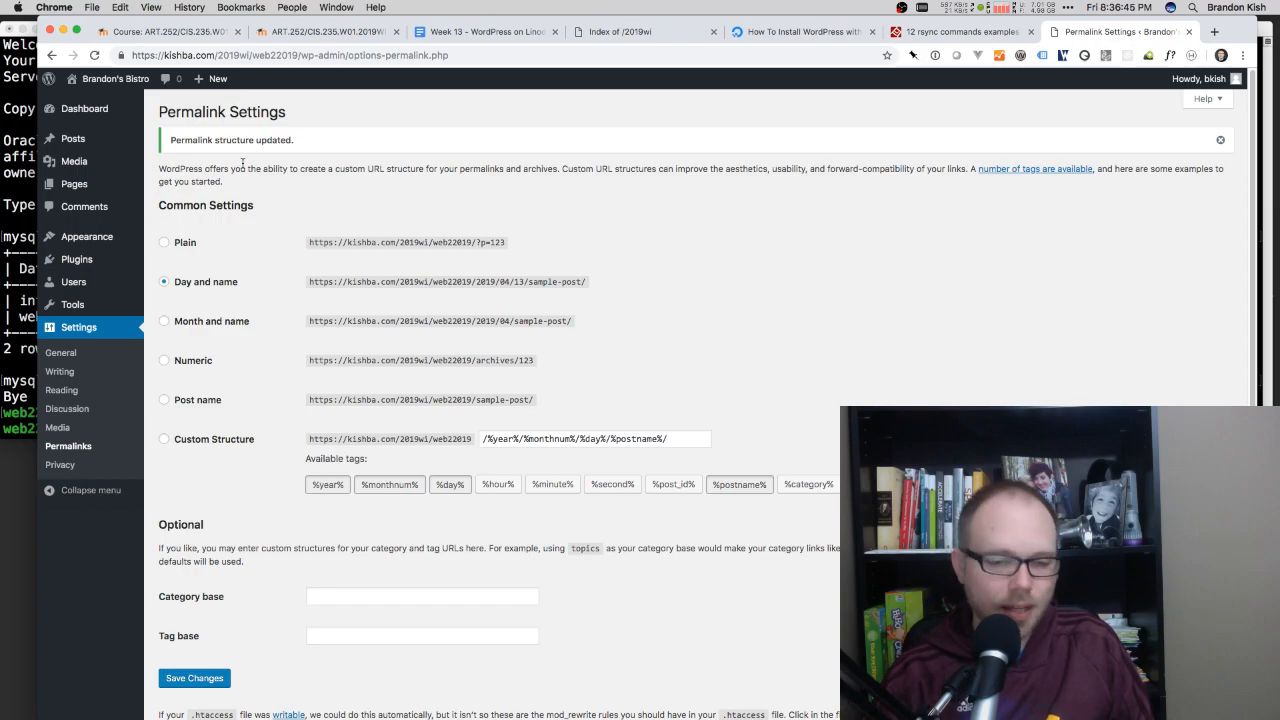
Step: Test the newer "Hello world!" post's link from the home page and examine the resulting page and its connection security
left_click(124, 82)
left_click(228, 290)
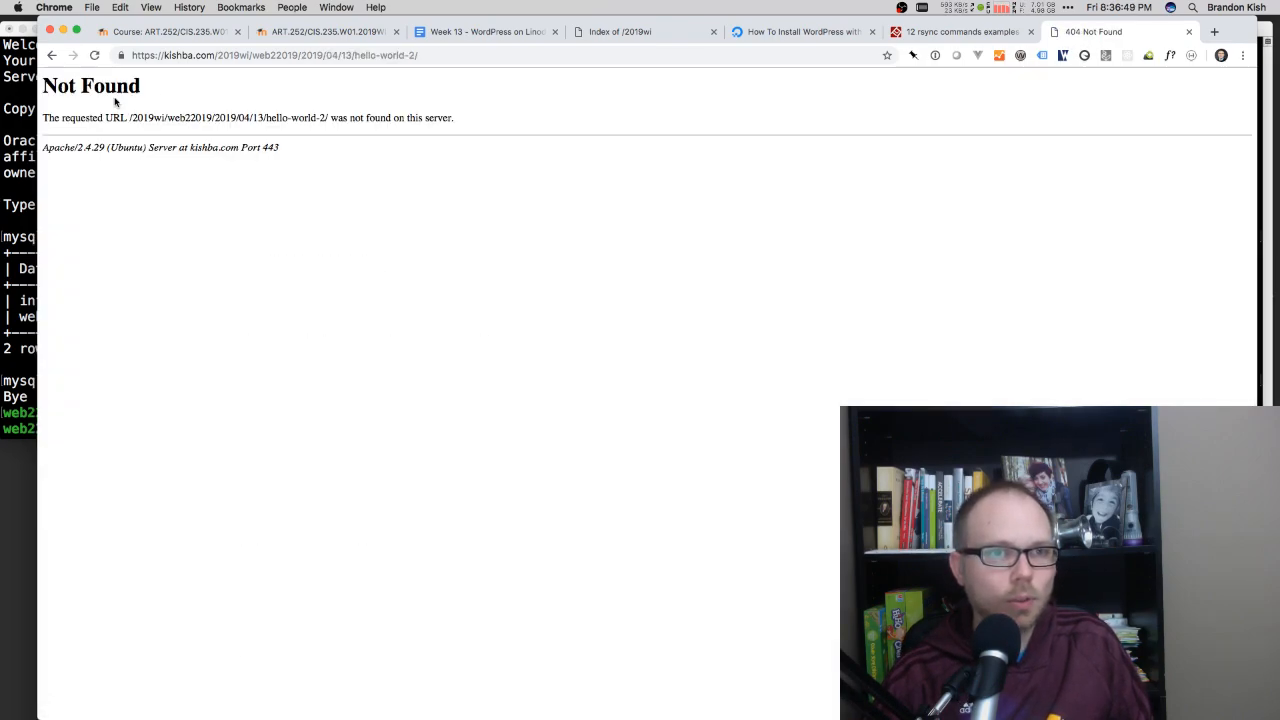
left_click_drag(139, 123, 271, 185)
left_click(271, 185)
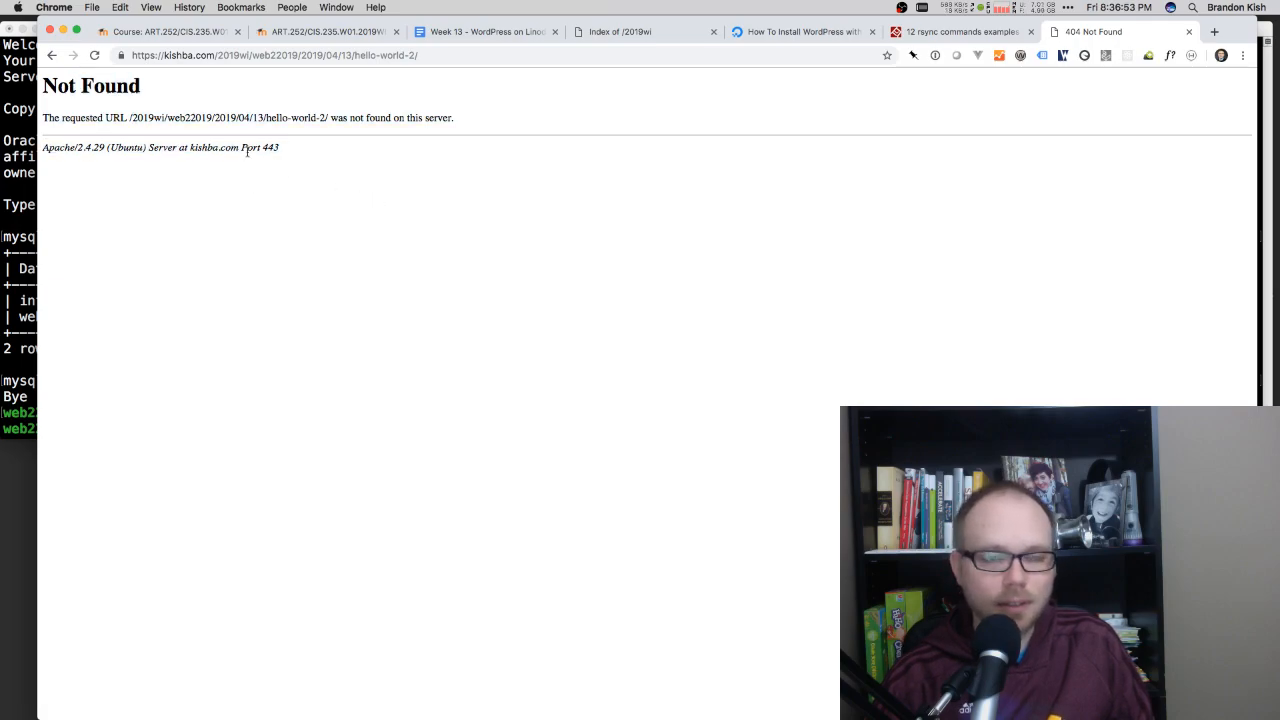
left_click_drag(60, 93, 200, 194)
left_click(200, 194)
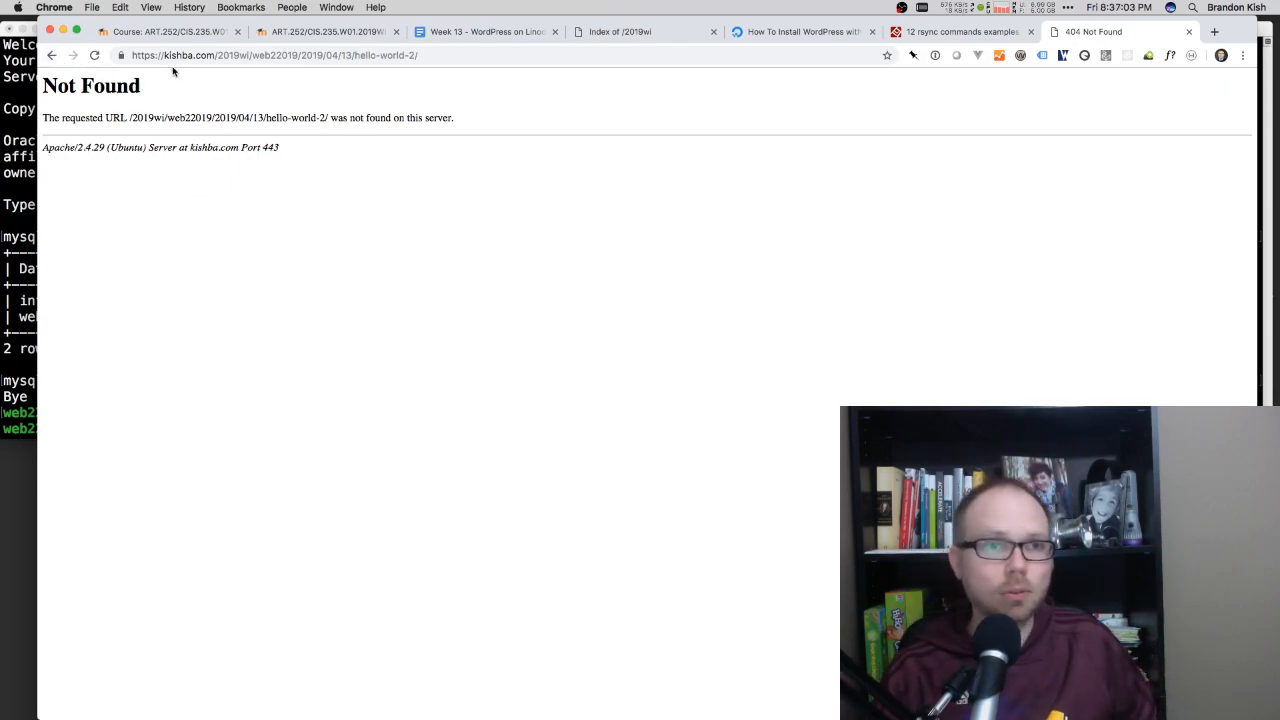
left_click(120, 56)
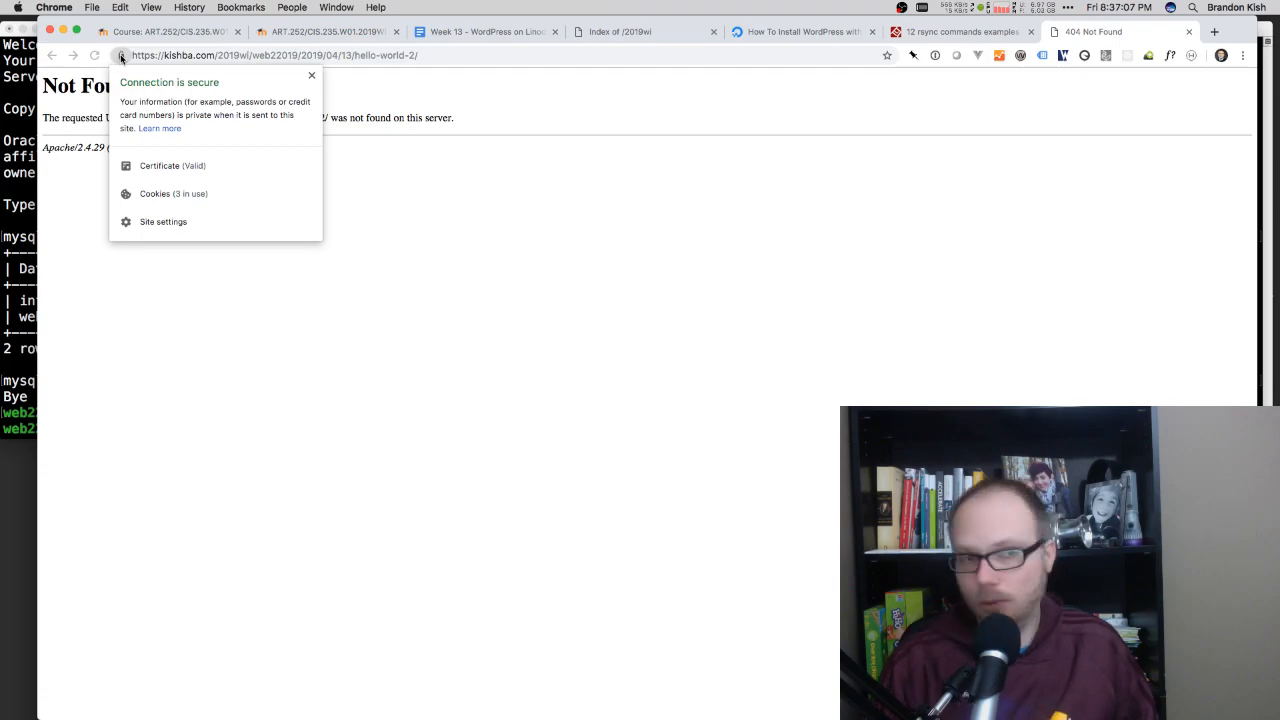
left_click(120, 56)
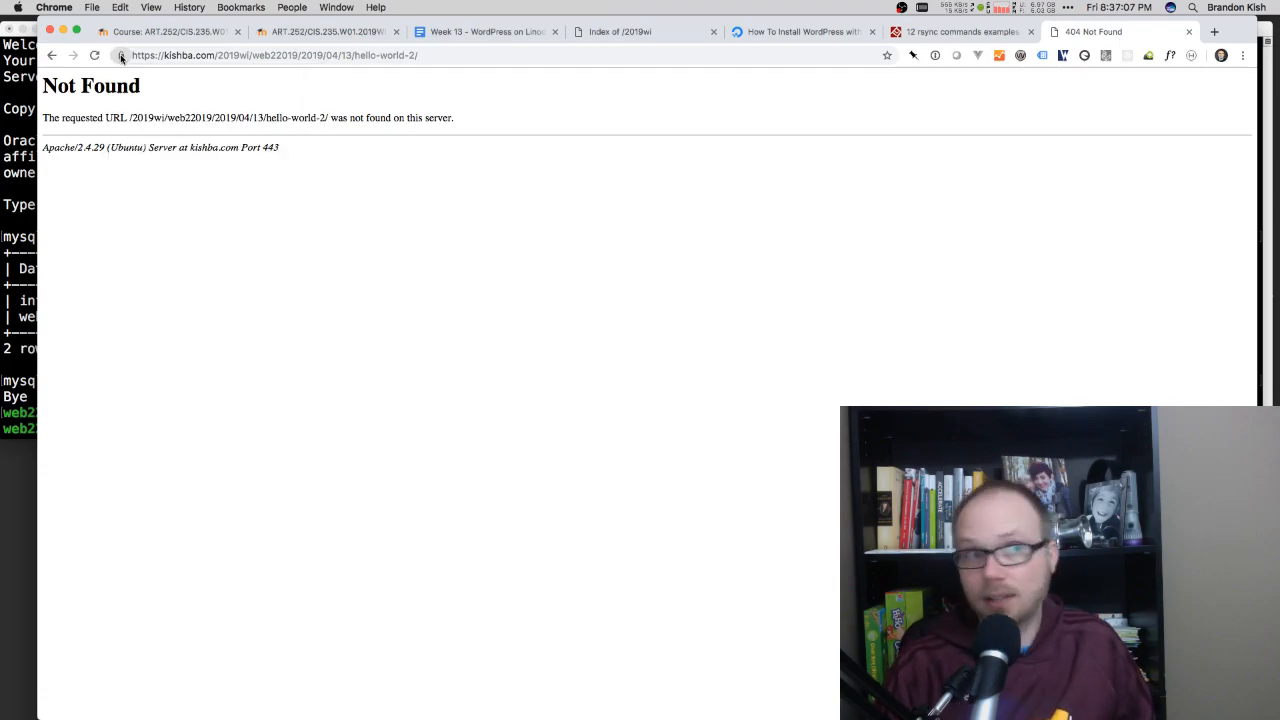
Step: Restore the custom permalink structure starting with /index.php/%year%/%monthnum%/%day%/%postname and save the settings
left_click(52, 55)
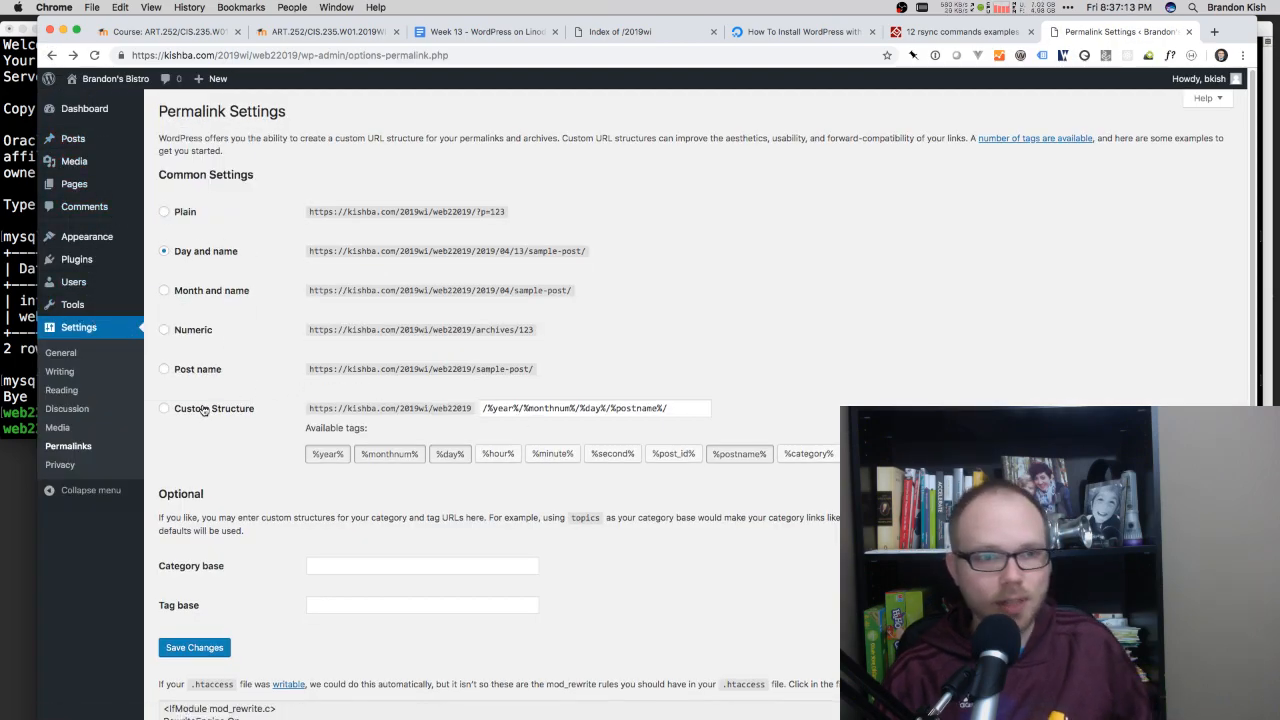
left_click(583, 412)
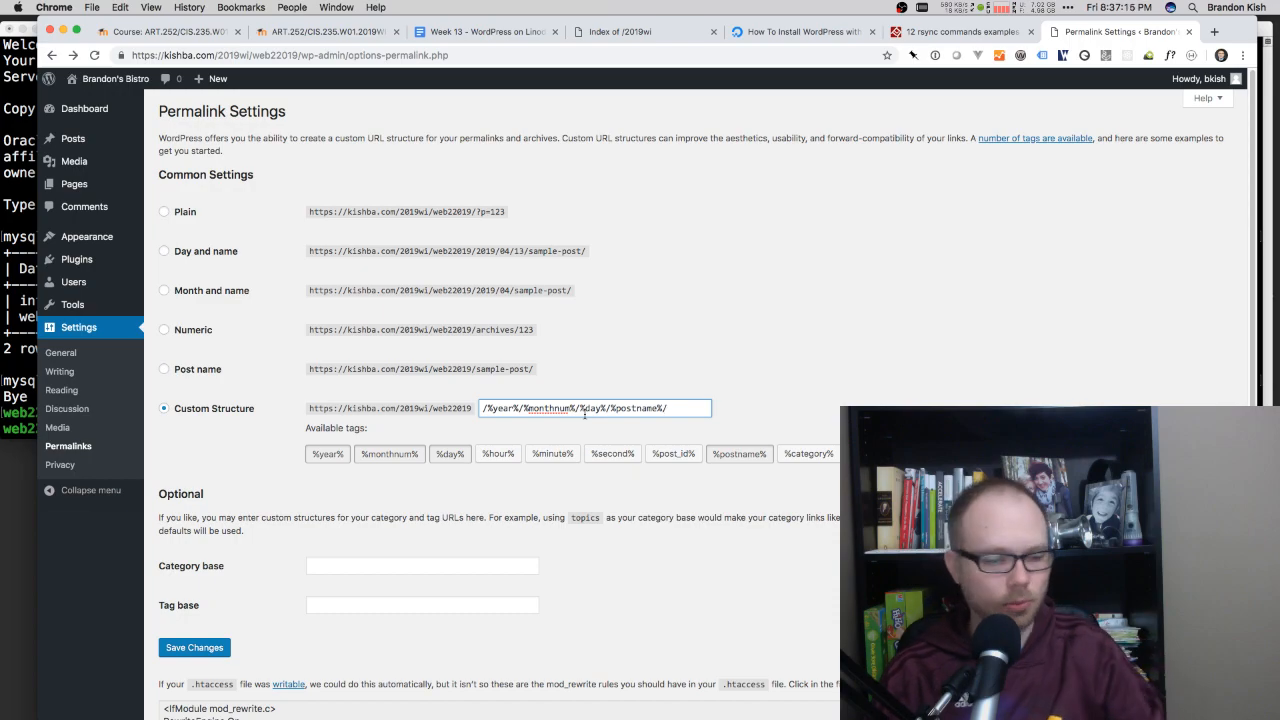
key("super+a")
type("/index.php/%year%/%monthnum%/%day%/%postname%/")
left_click_drag(518, 410, 426, 410)
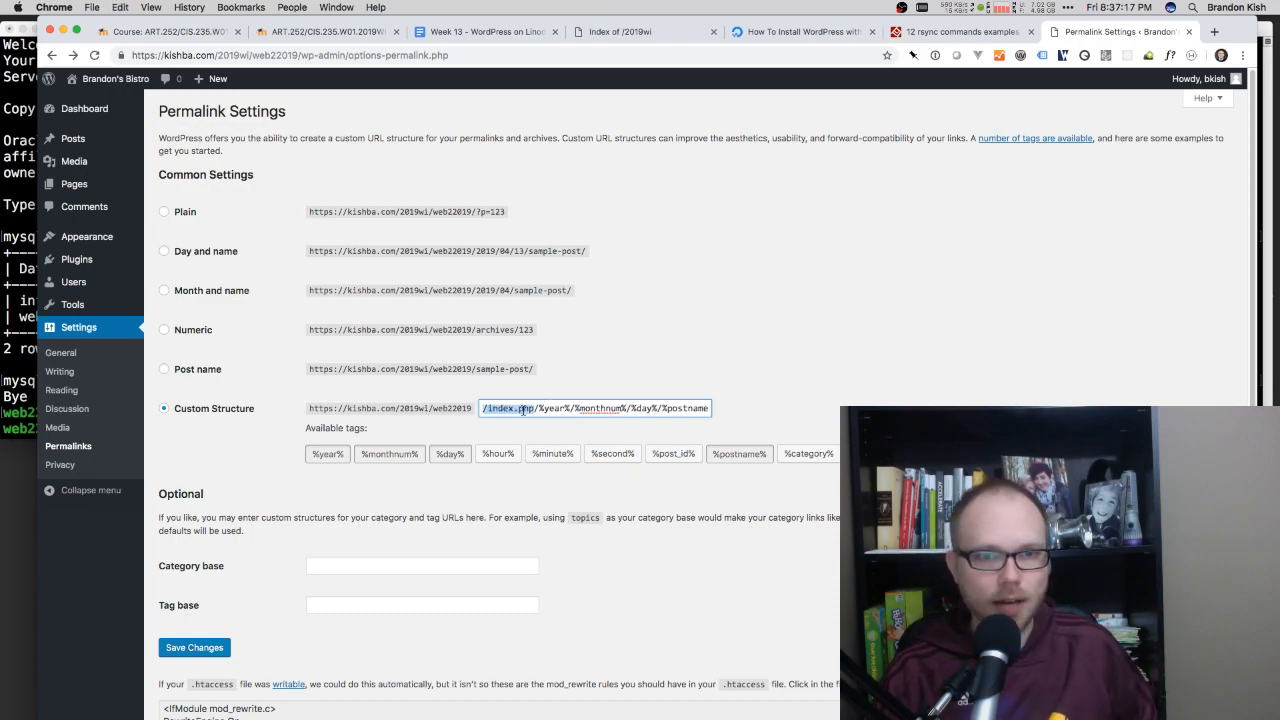
left_click(528, 412)
left_click(190, 647)
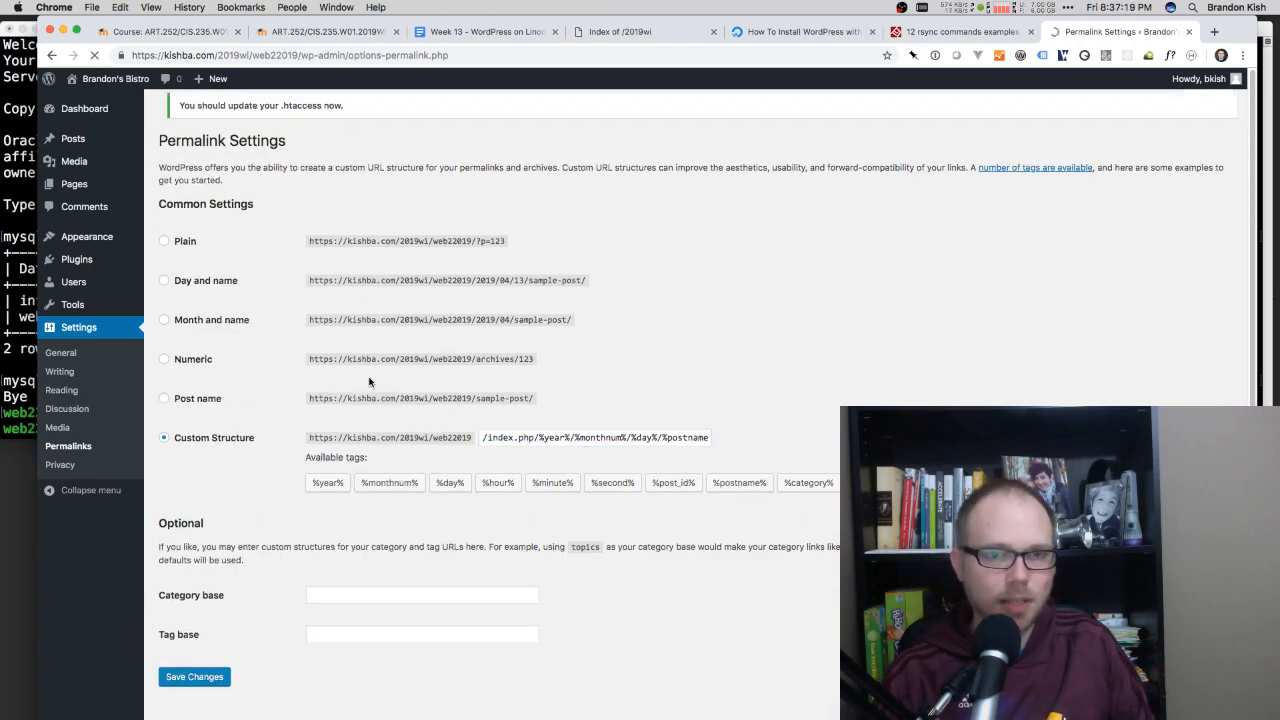
Step: Visit the site and open the newer "Hello world!" post to check its link
left_click(84, 79)
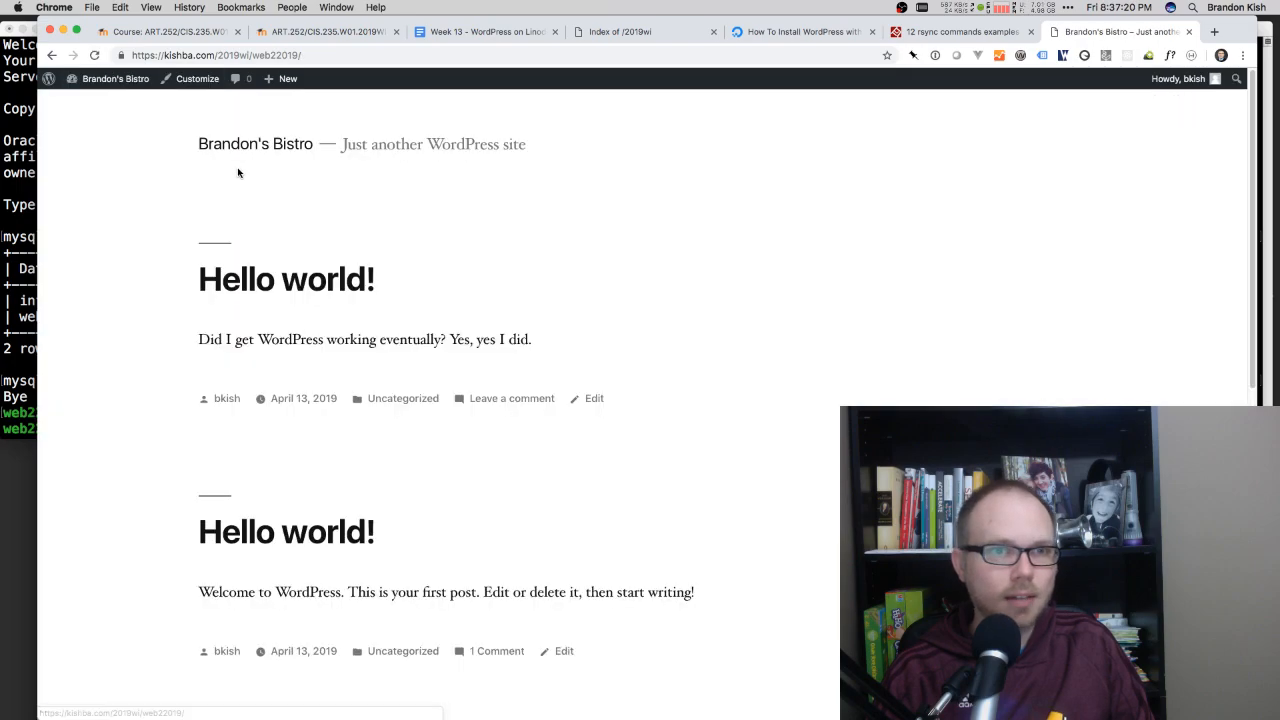
left_click(257, 284)
mouse_move(304, 80)
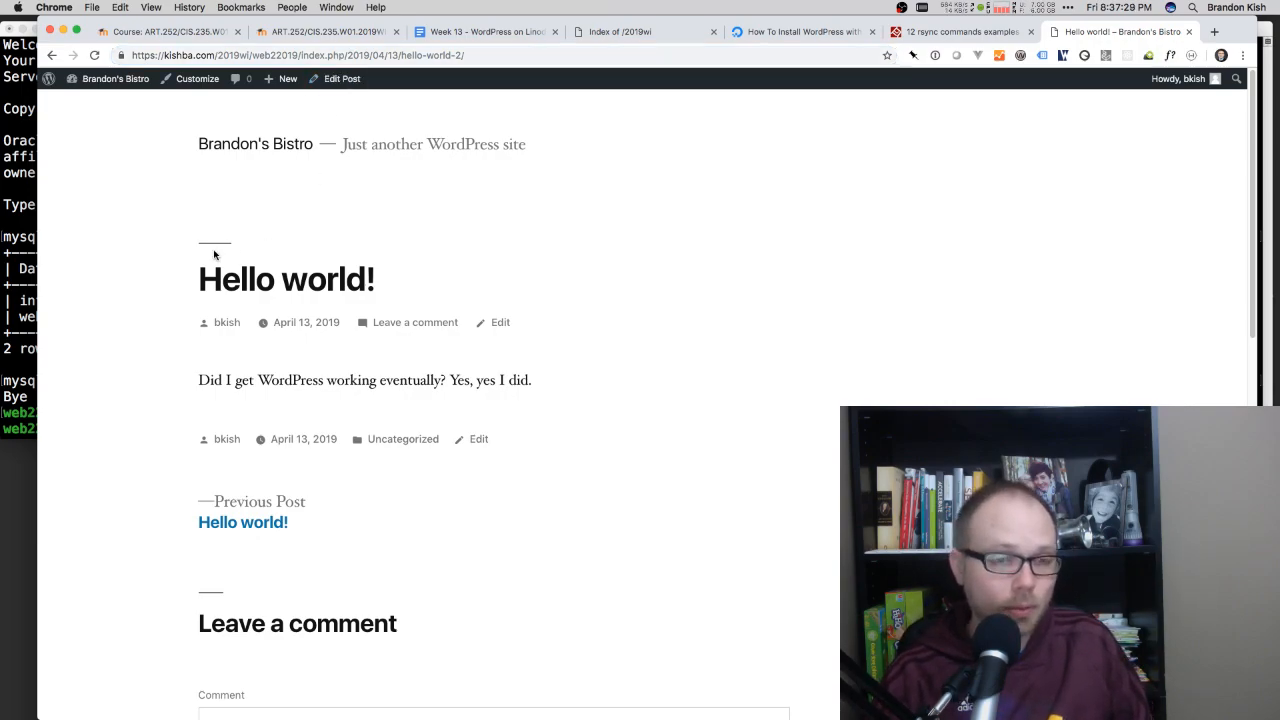
Step: Open the newer "Hello world!" post for editing and add an Image block below its paragraph
mouse_move(120, 92)
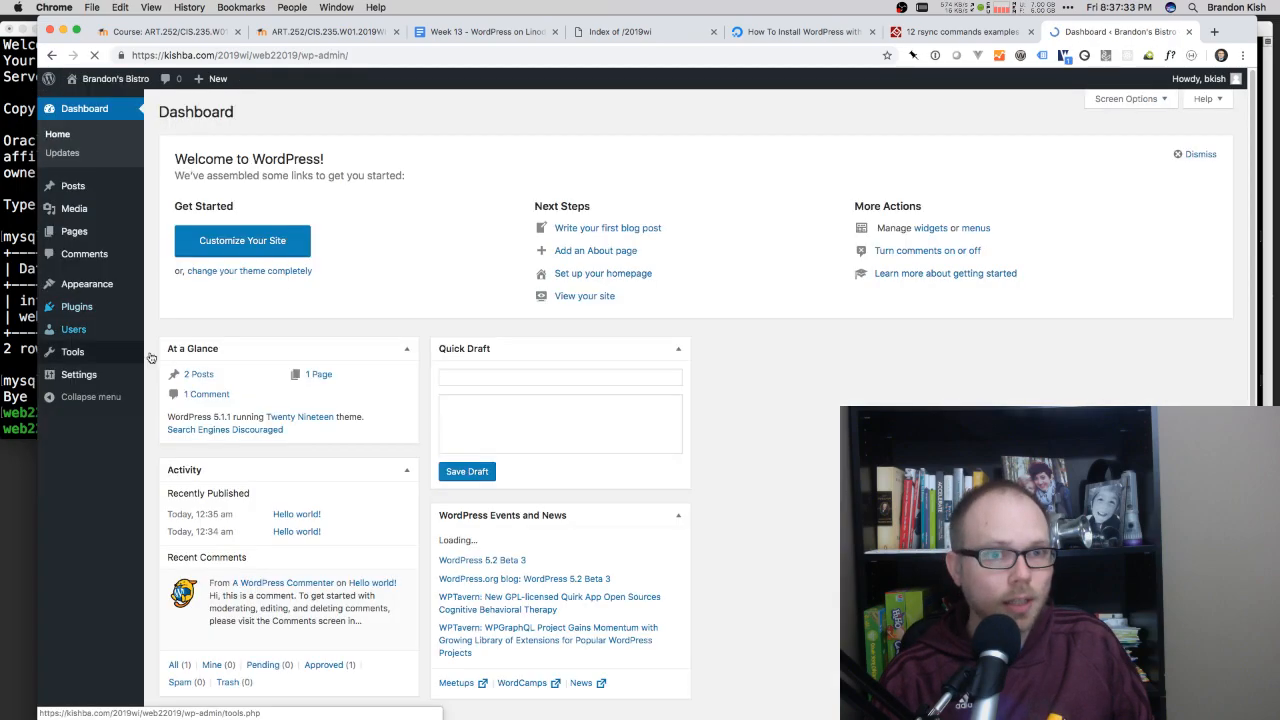
left_click(67, 190)
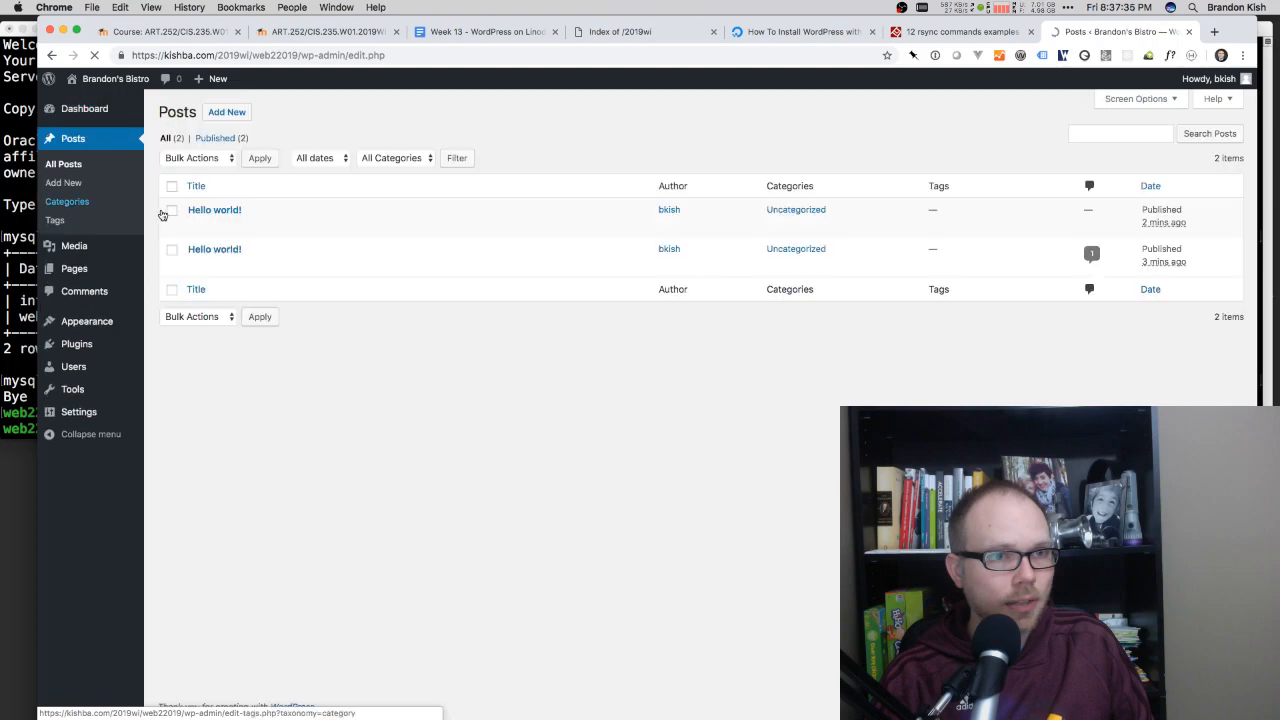
left_click(216, 209)
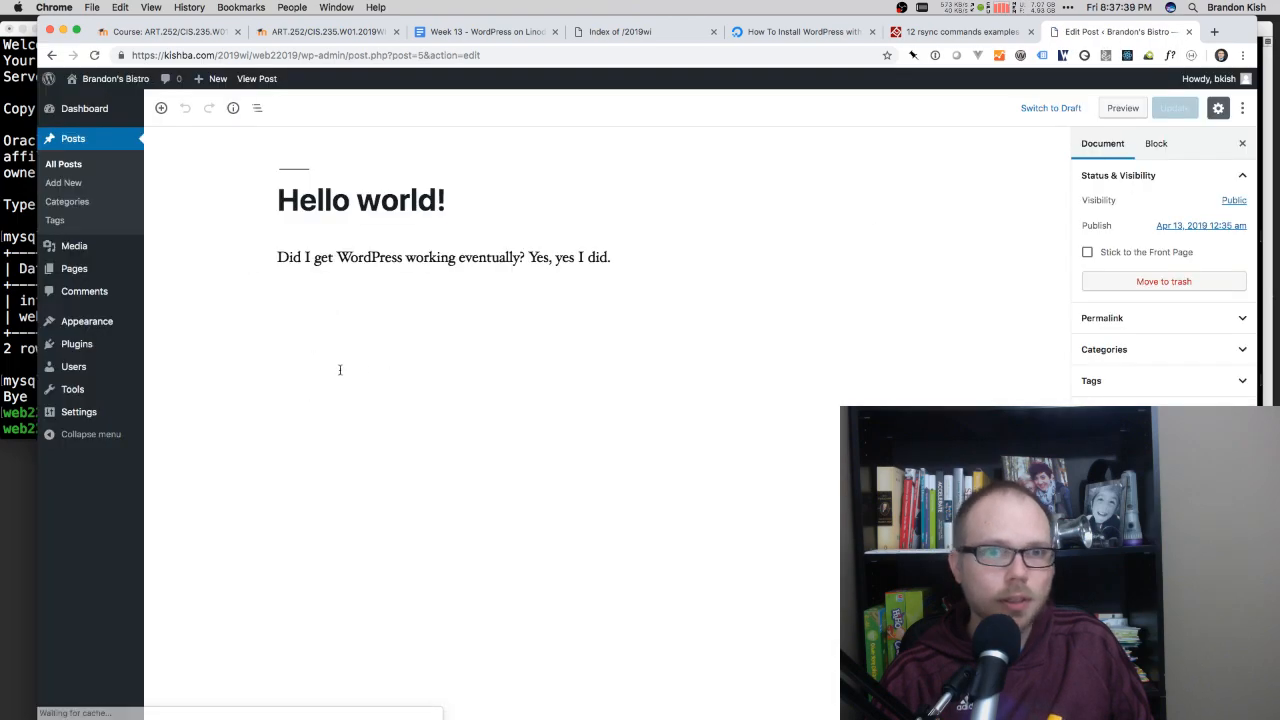
left_click(588, 257)
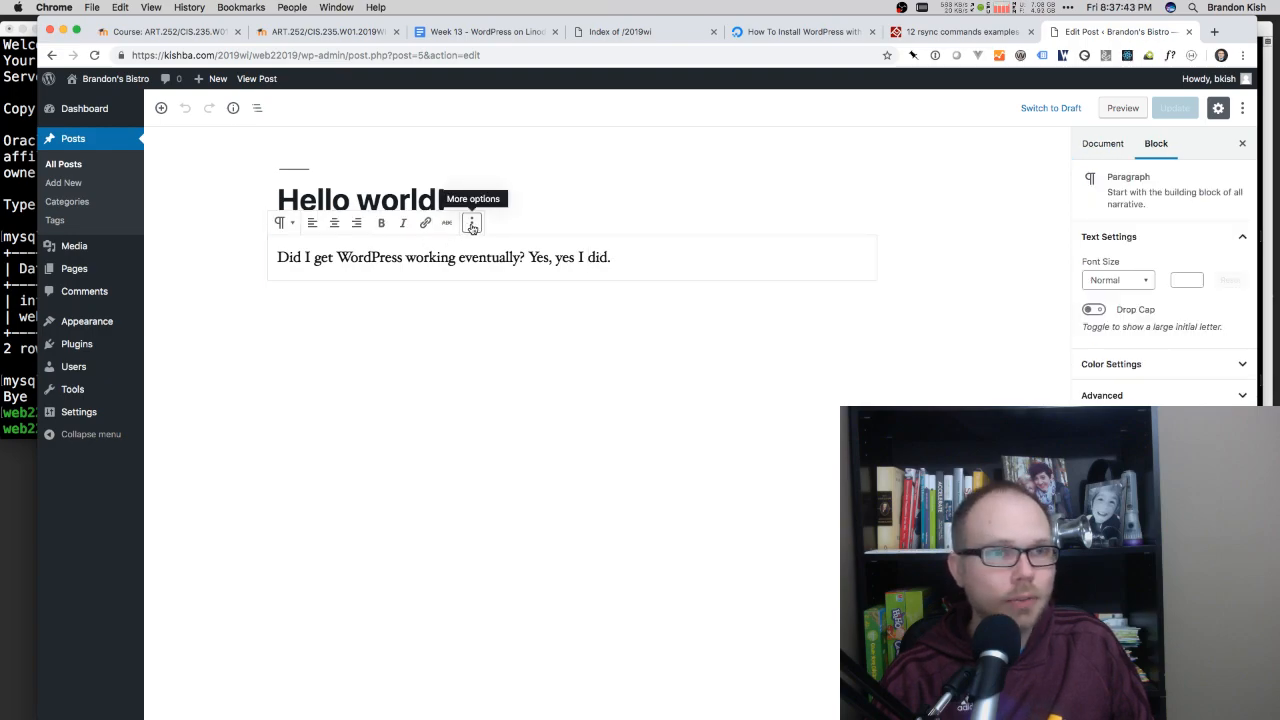
left_click(162, 109)
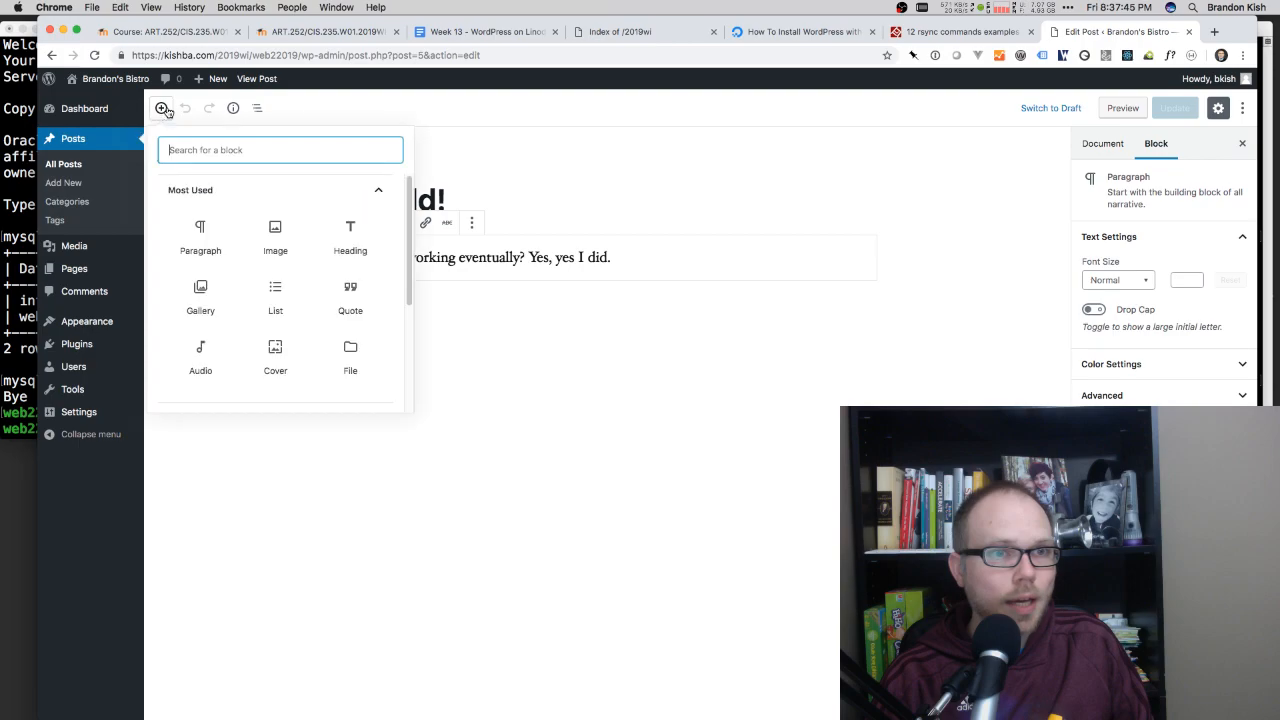
left_click(275, 229)
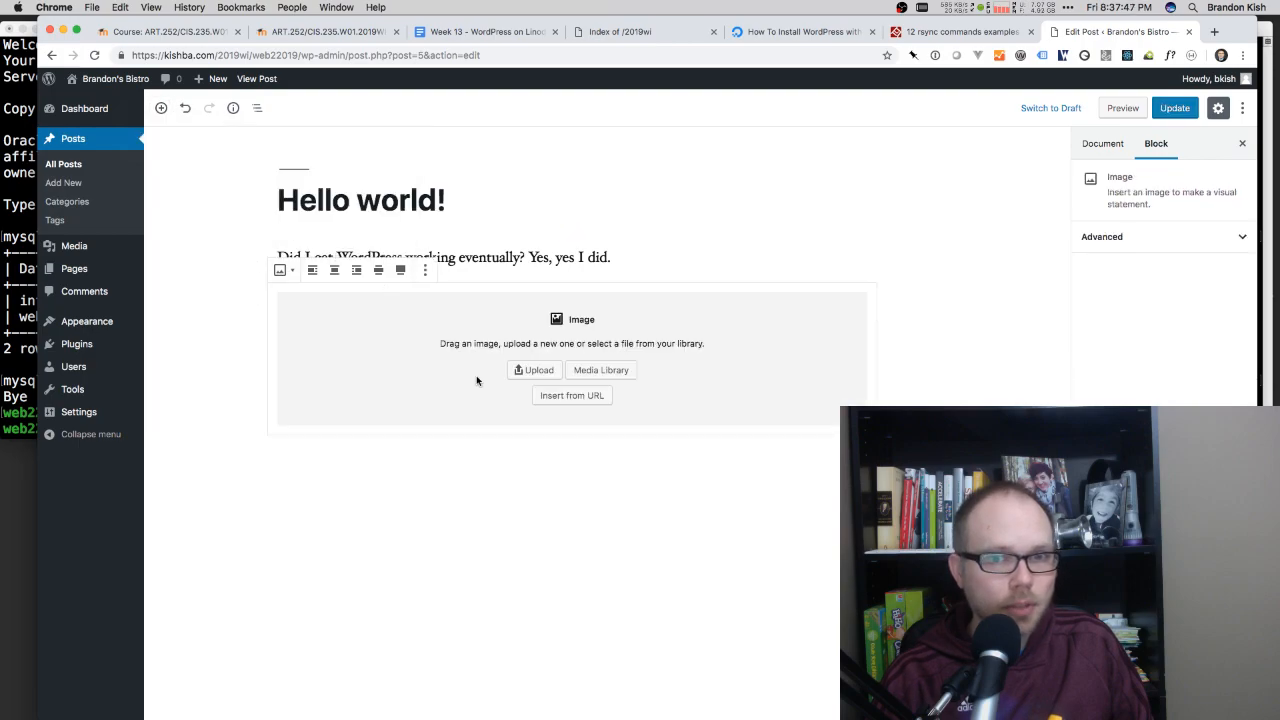
Step: Upload "Screen Shot 2019-02-20 at 7.40.18 PM" from the Desktop into the Image block, previewing the file before inserting it
left_click(537, 371)
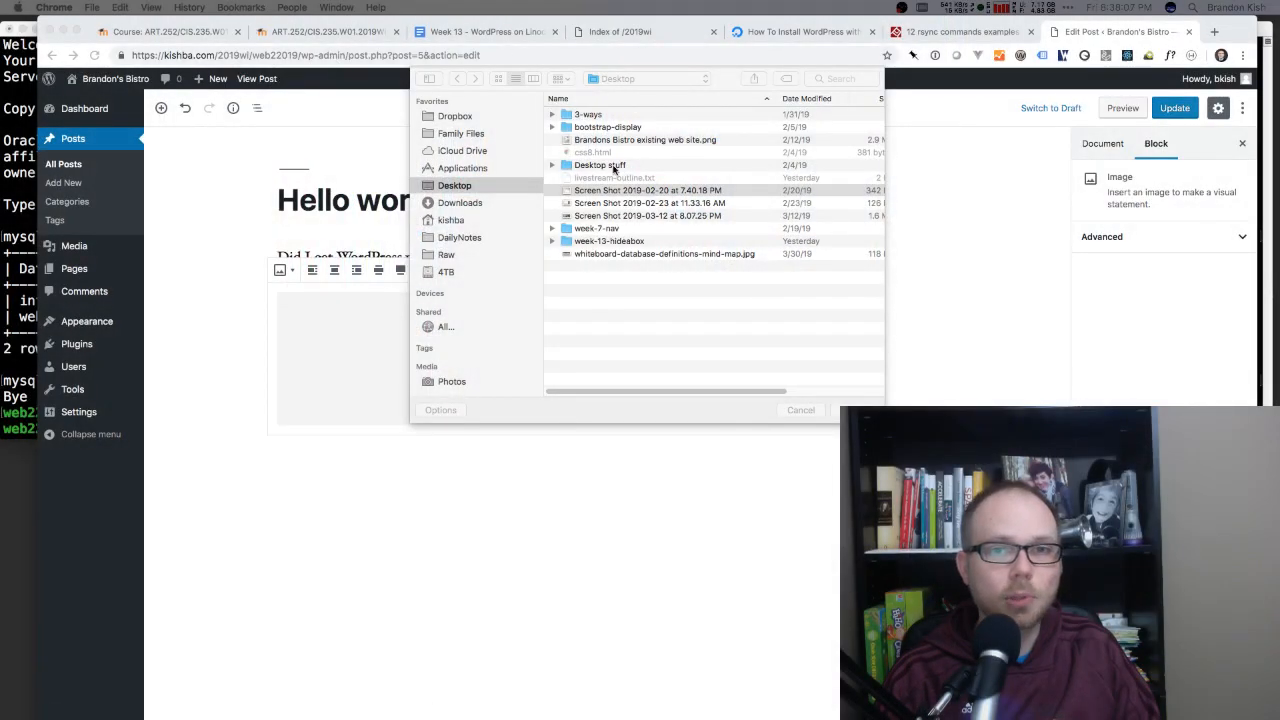
left_click(596, 191)
key("space")
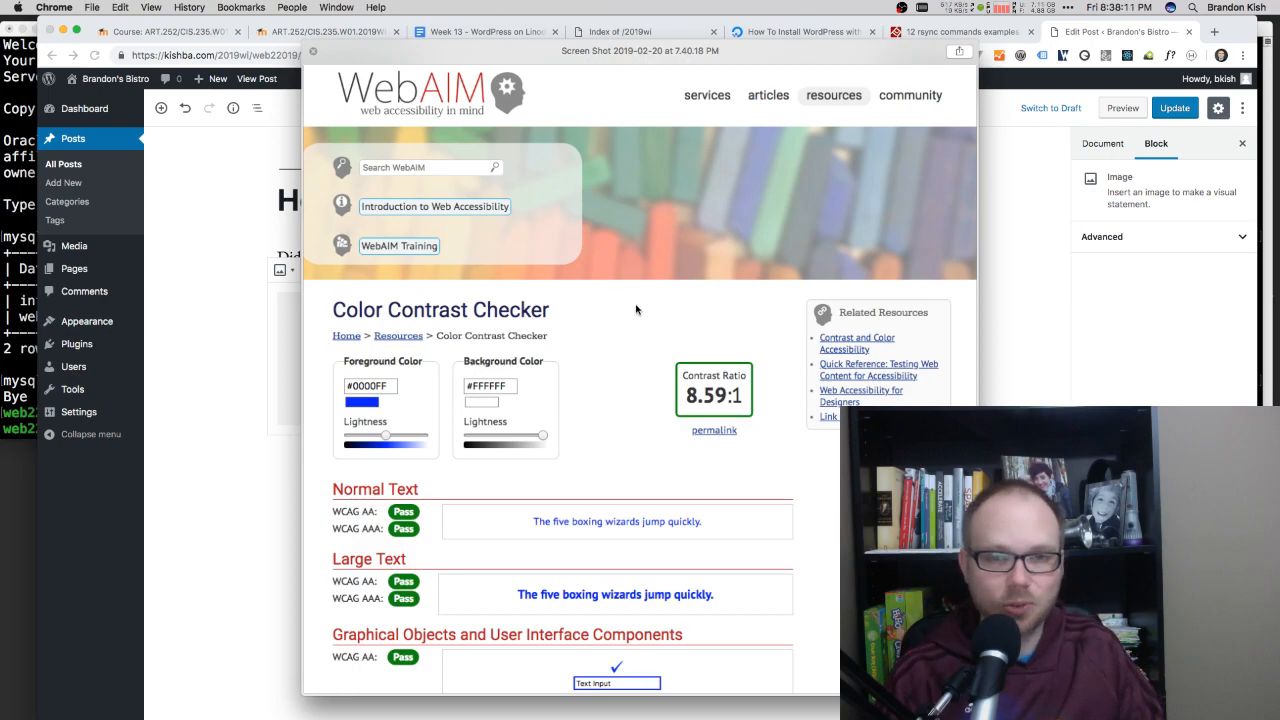
key("space")
left_click(855, 409)
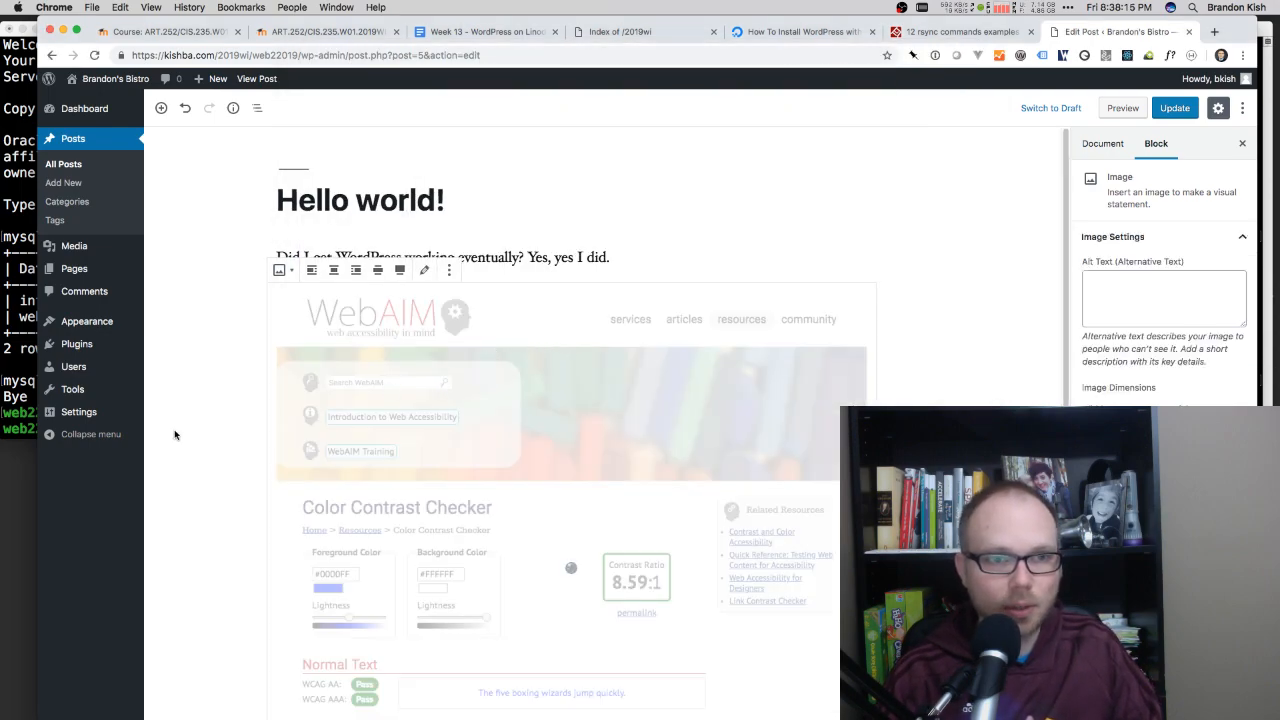
scroll(390, 461, "down", 3)
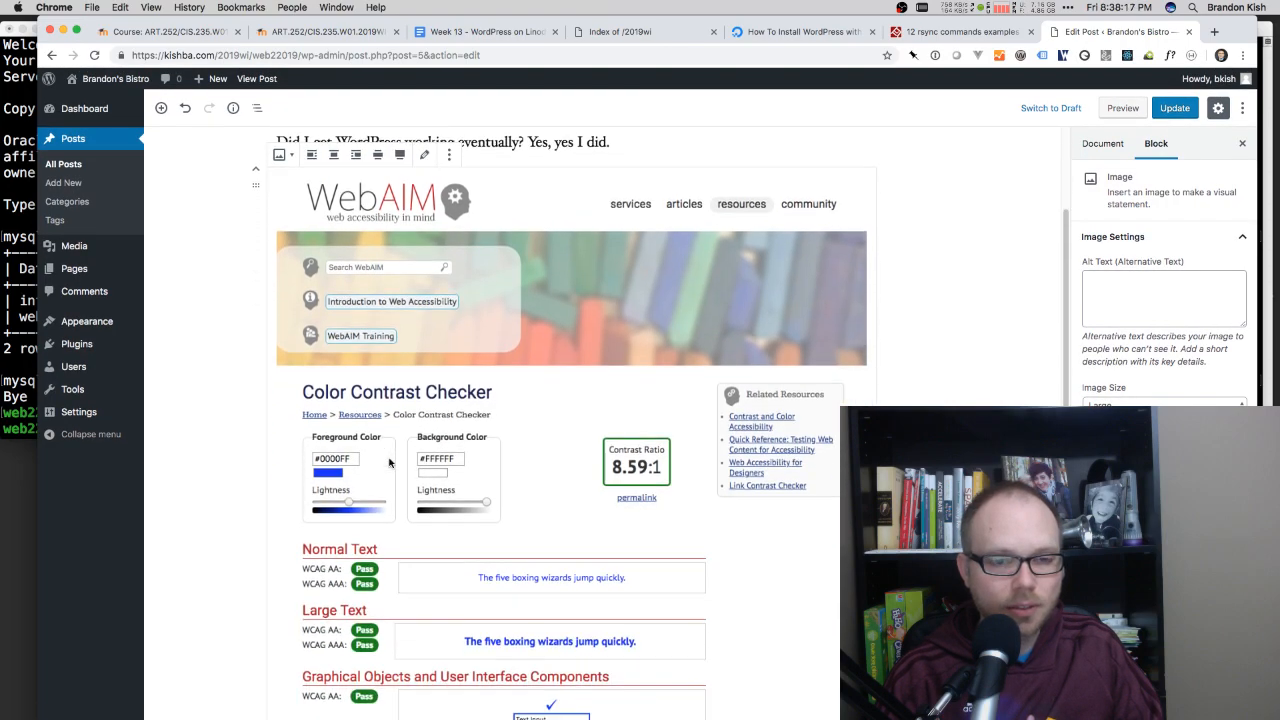
scroll(390, 461, "down", 2)
scroll(391, 458, "up", 5)
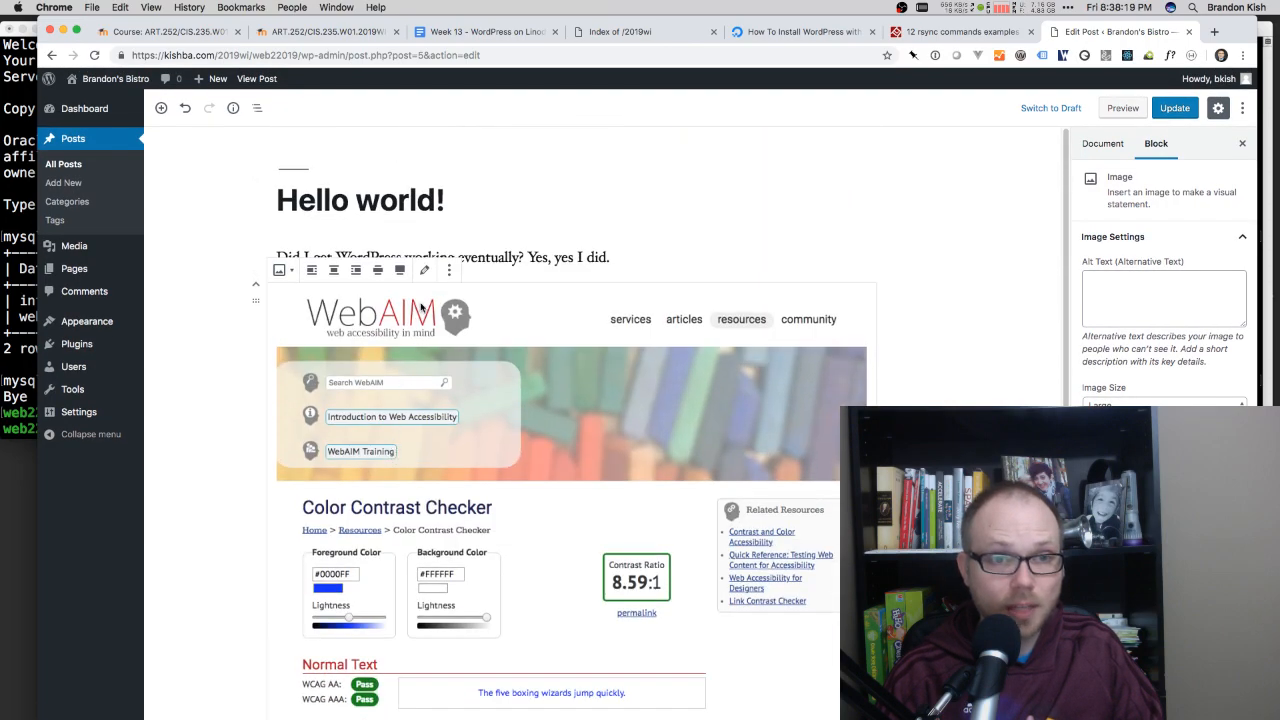
Step: Update the "Hello world!" post and view the published page to check the inserted image
left_click(716, 247)
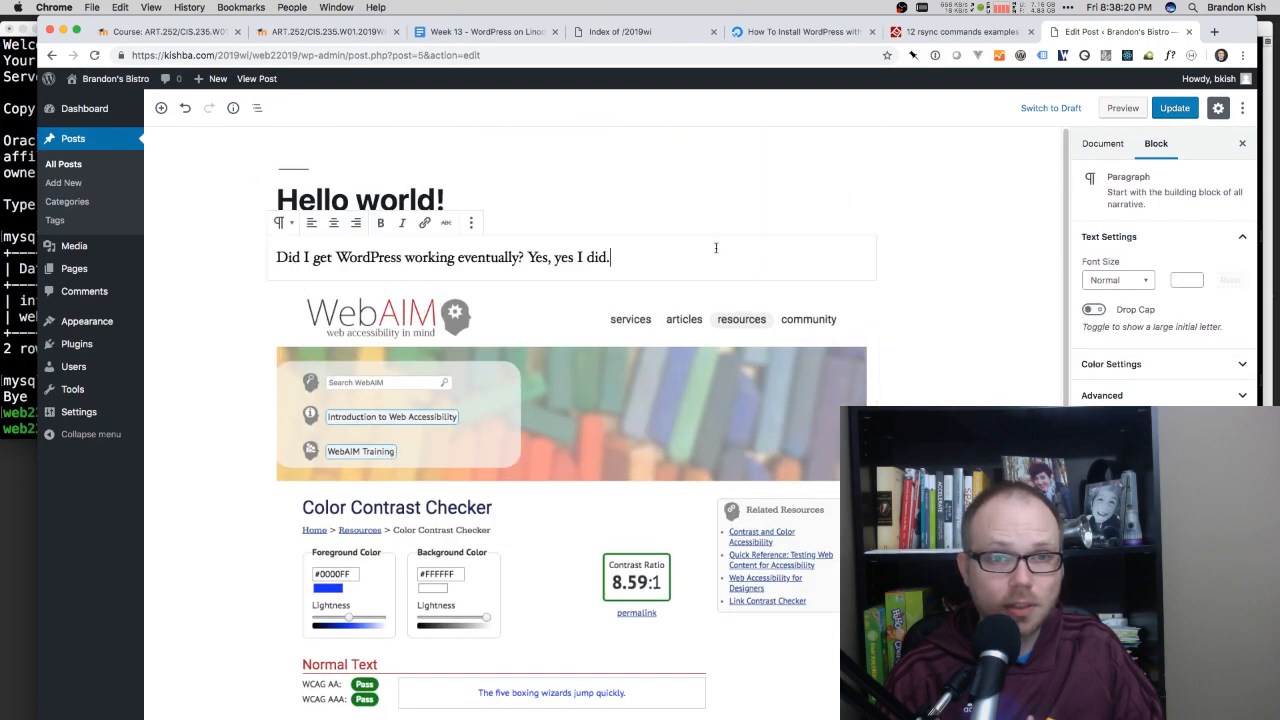
left_click(1182, 108)
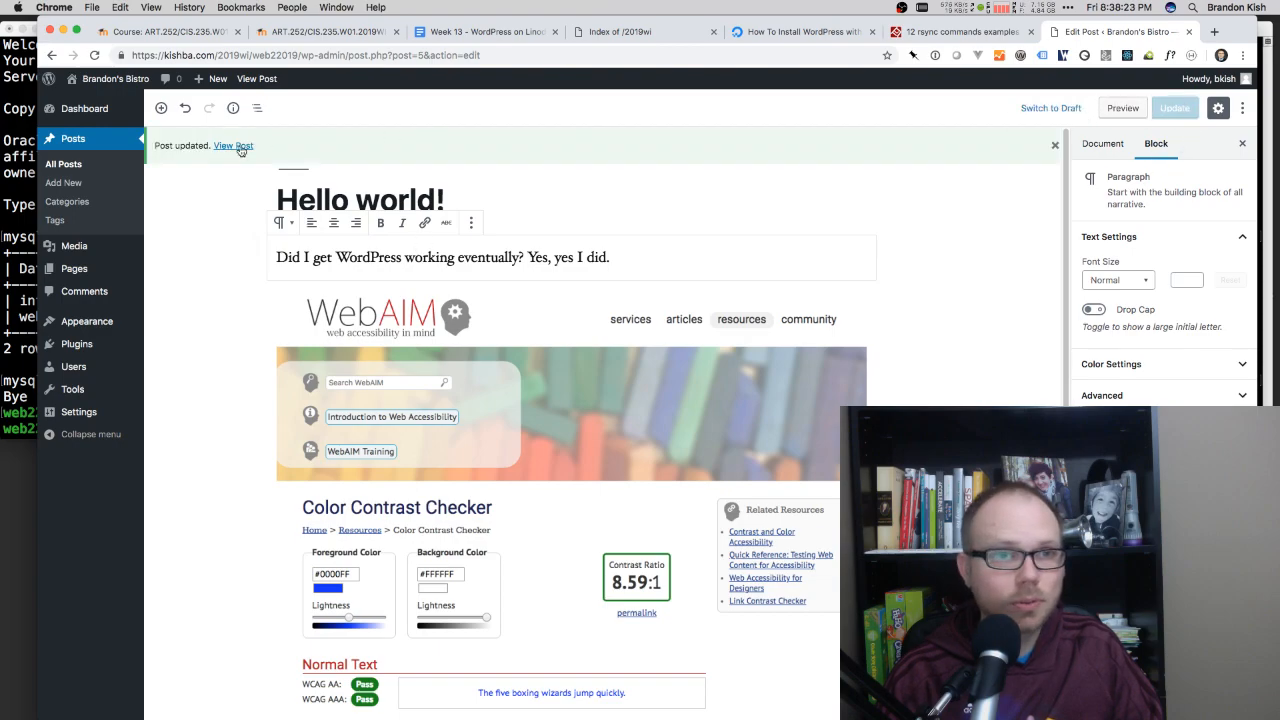
left_click(240, 150)
scroll(351, 381, "down", 5)
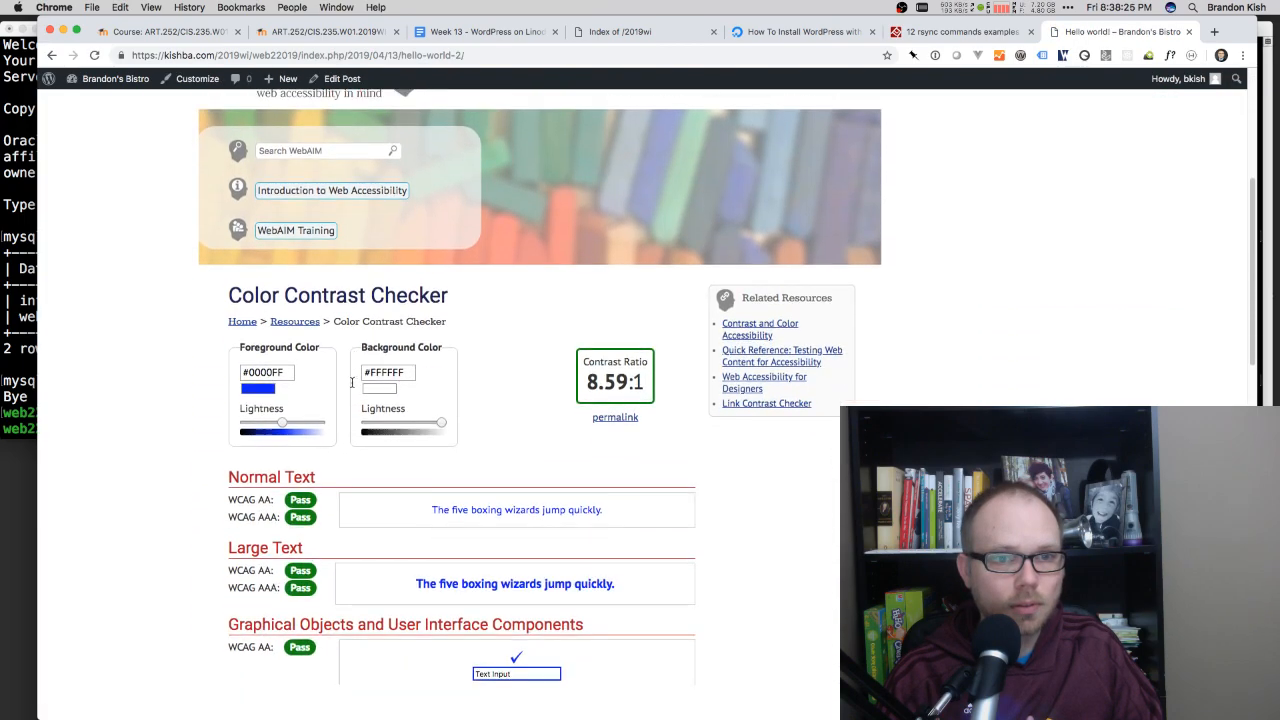
scroll(351, 381, "down", 1)
scroll(311, 403, "up", 8)
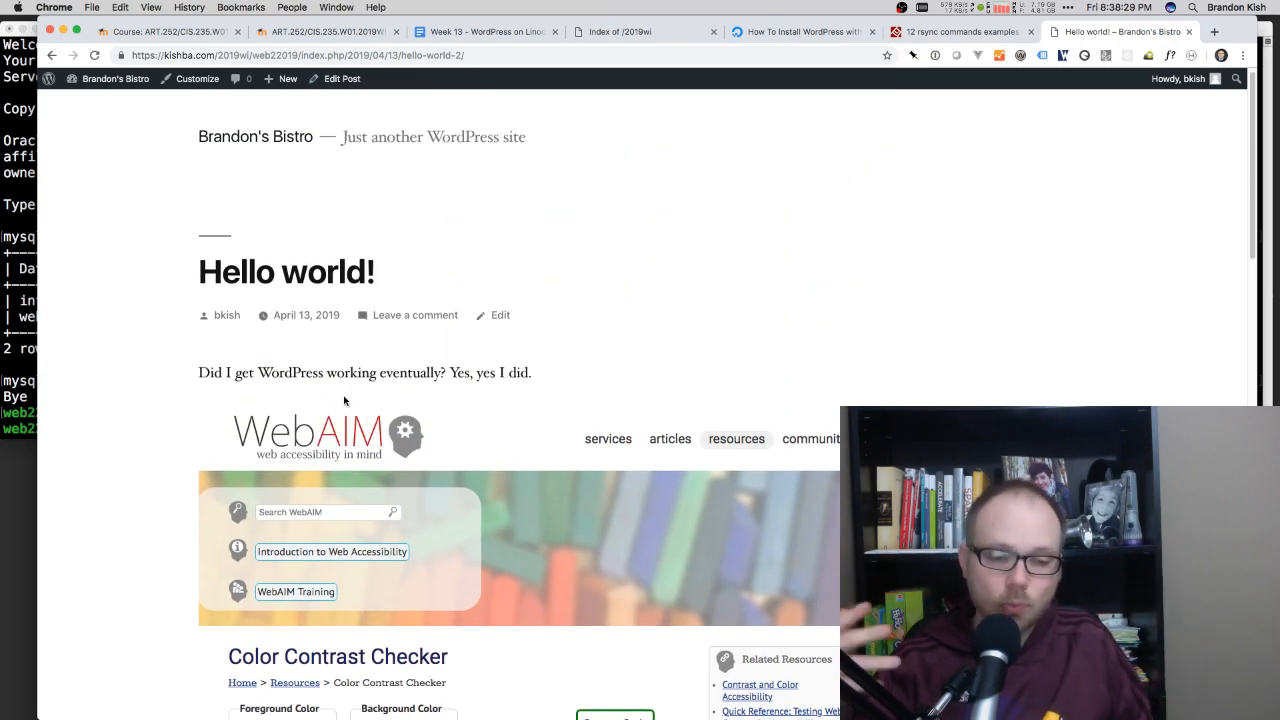
Step: Switch to the Terminal, go into the wp-content folder, clear the screen and list the folder's contents
left_click(29, 314)
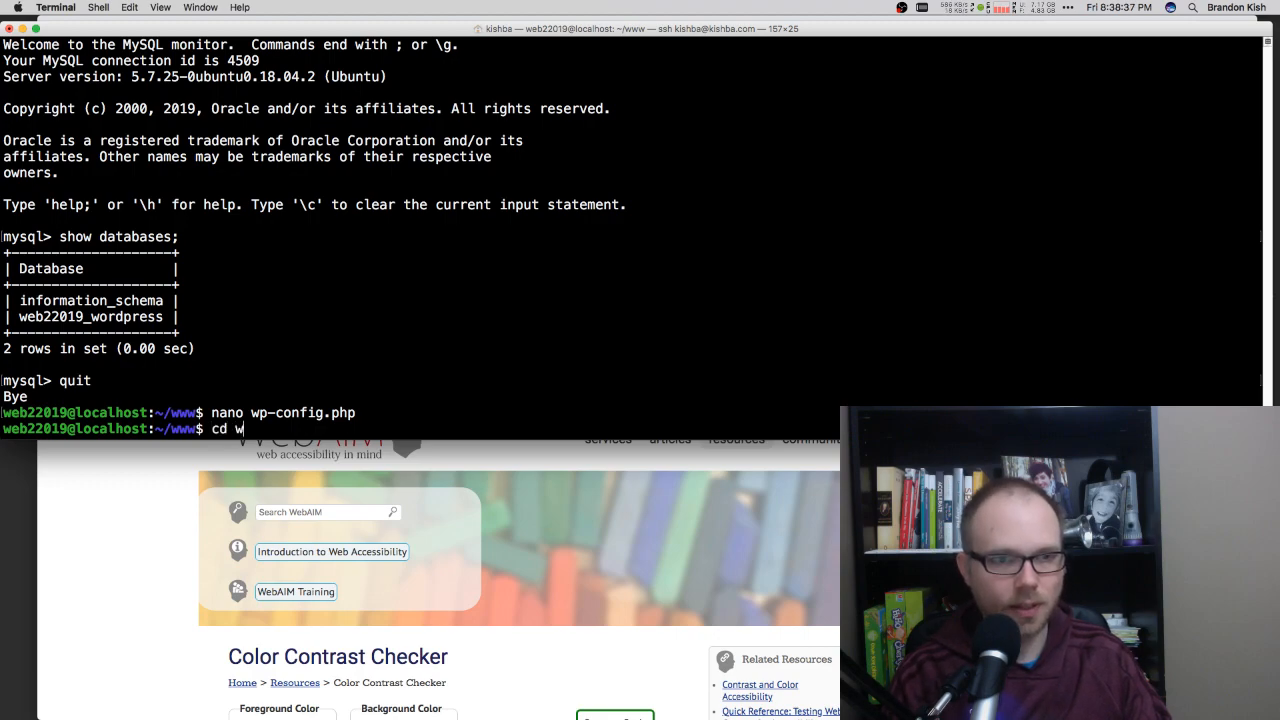
type("cd wp-c")
key("Tab")
key("Return")
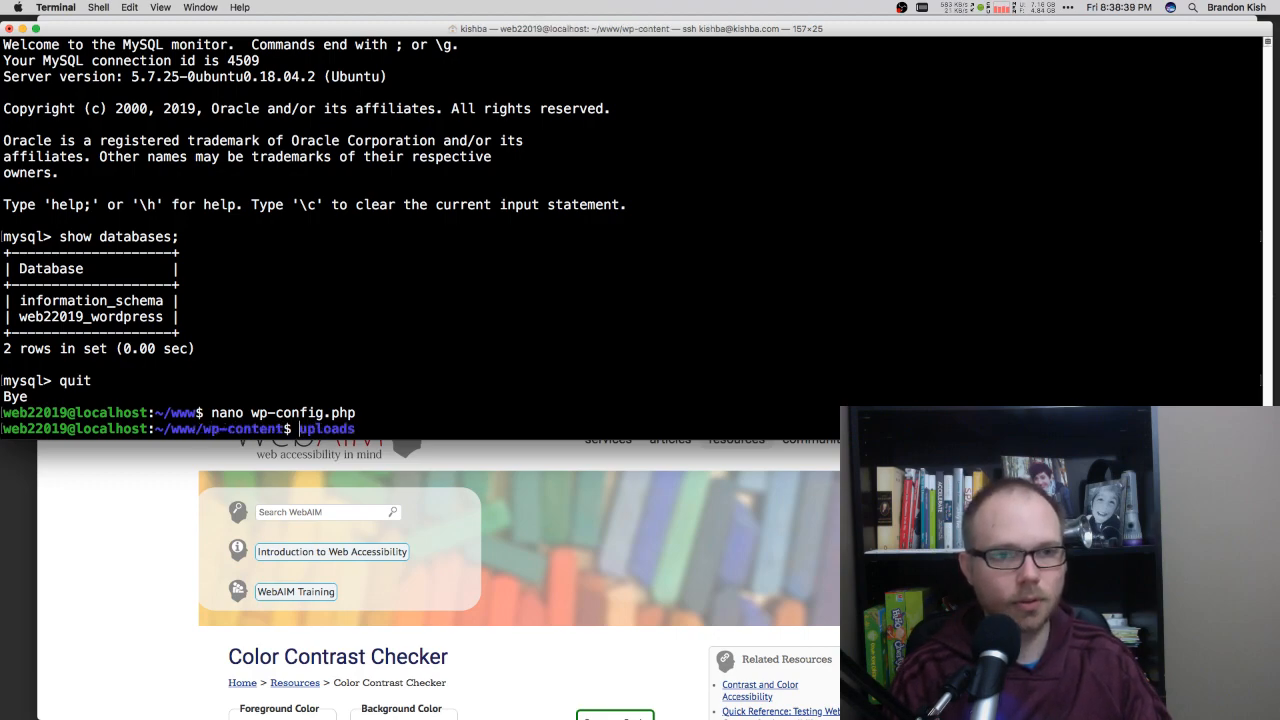
key("ctrl+l")
key("Return")
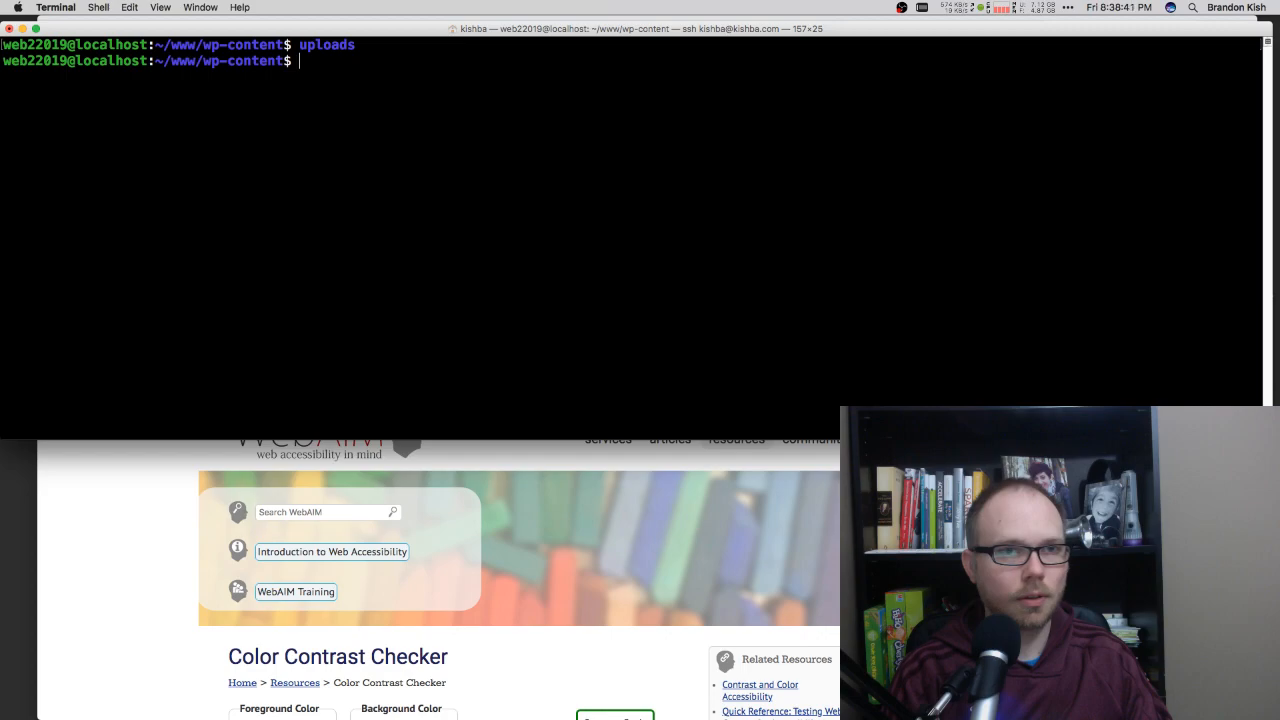
key("Return")
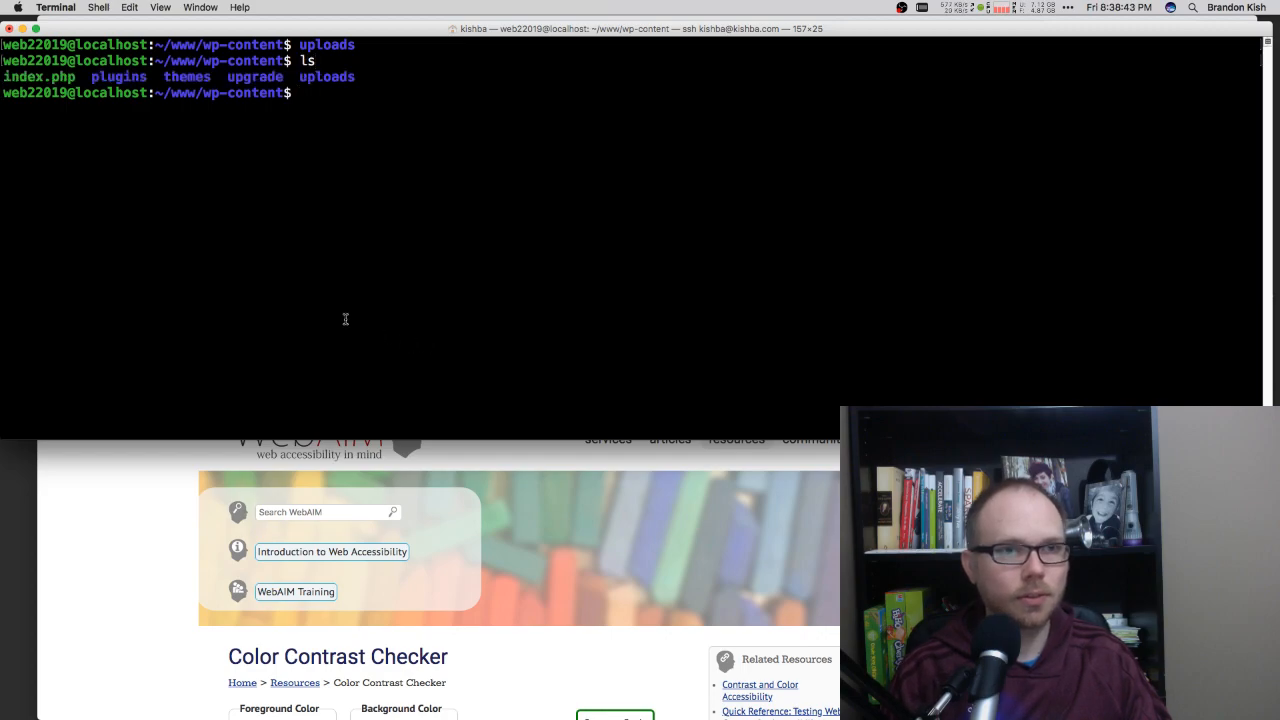
Step: Go into the uploads folder and list its contents
double_click(330, 77)
type("cd")
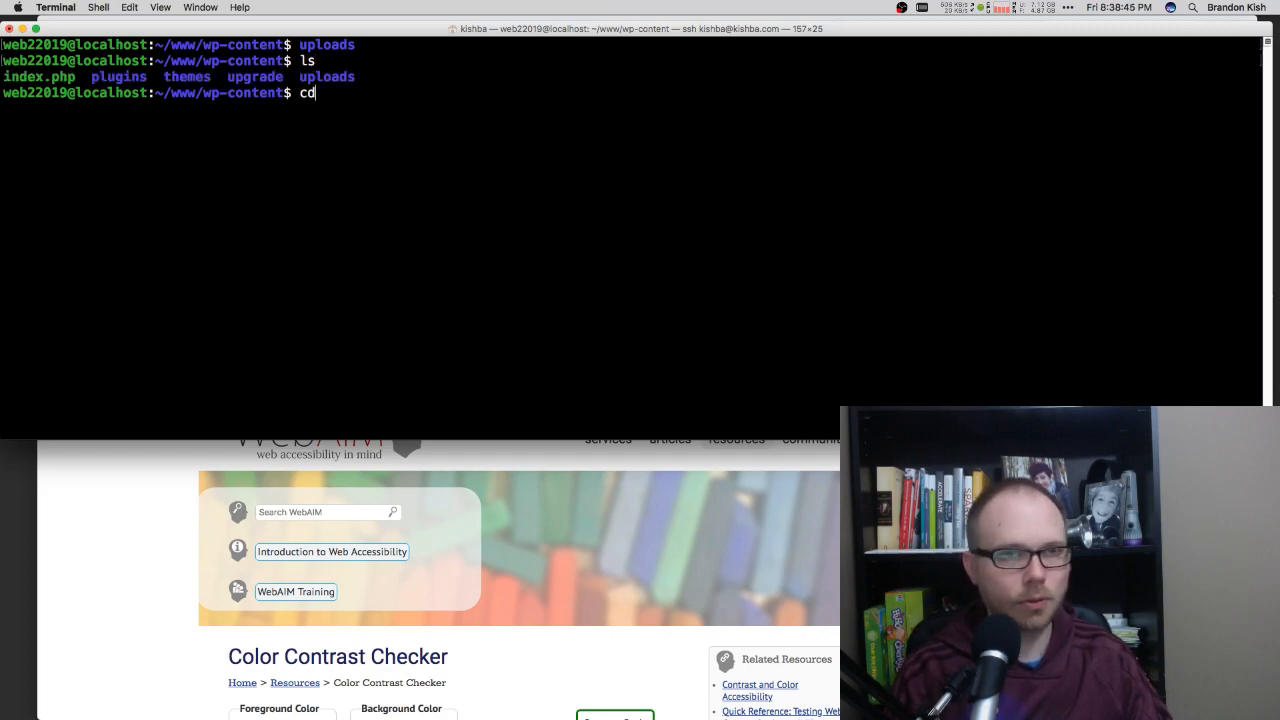
type(" uplo")
key("Tab")
key("Return")
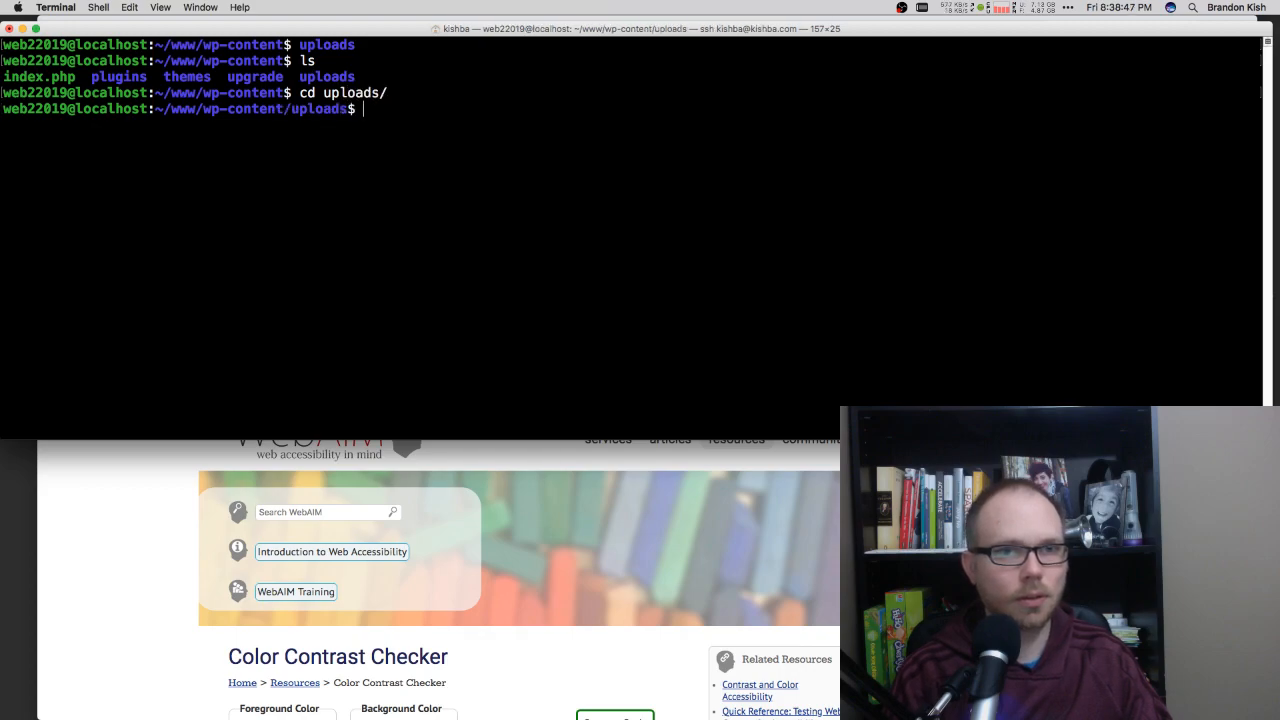
type("ls")
key("Return")
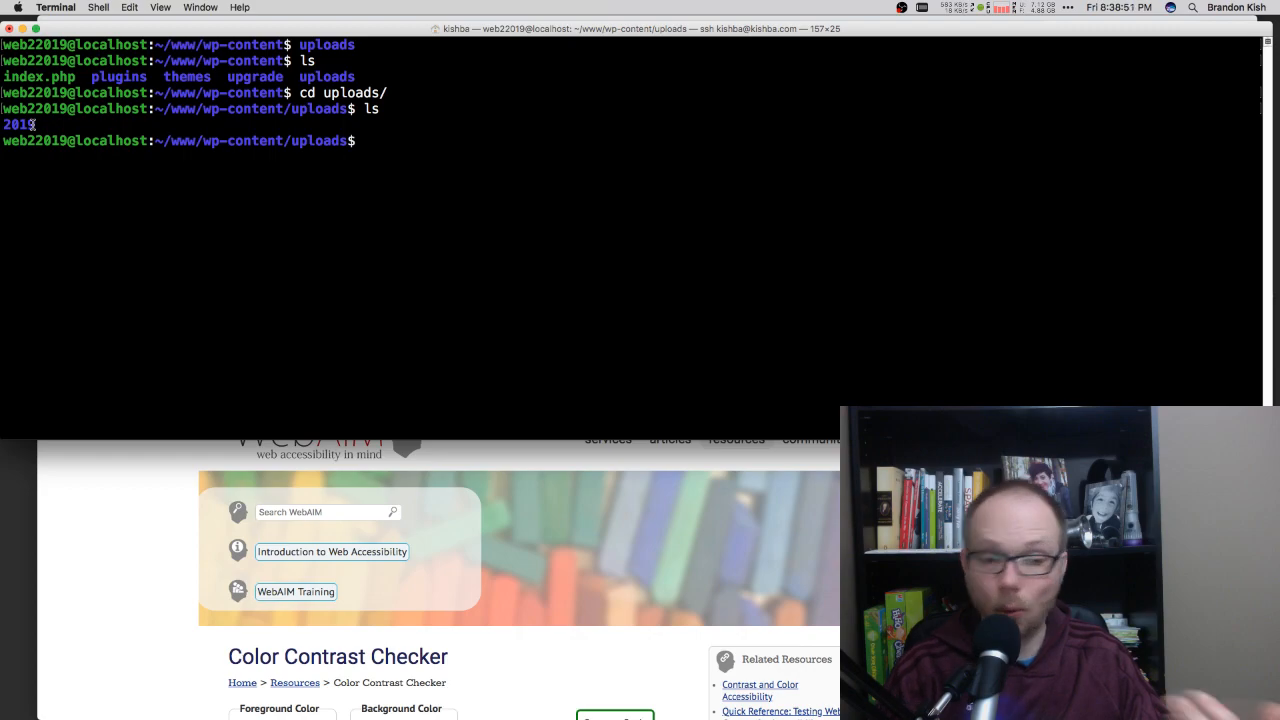
Step: Go into the 2019 folder, list its contents and enter its 04 subfolder
type("cd 2019")
key("Return")
type("ls")
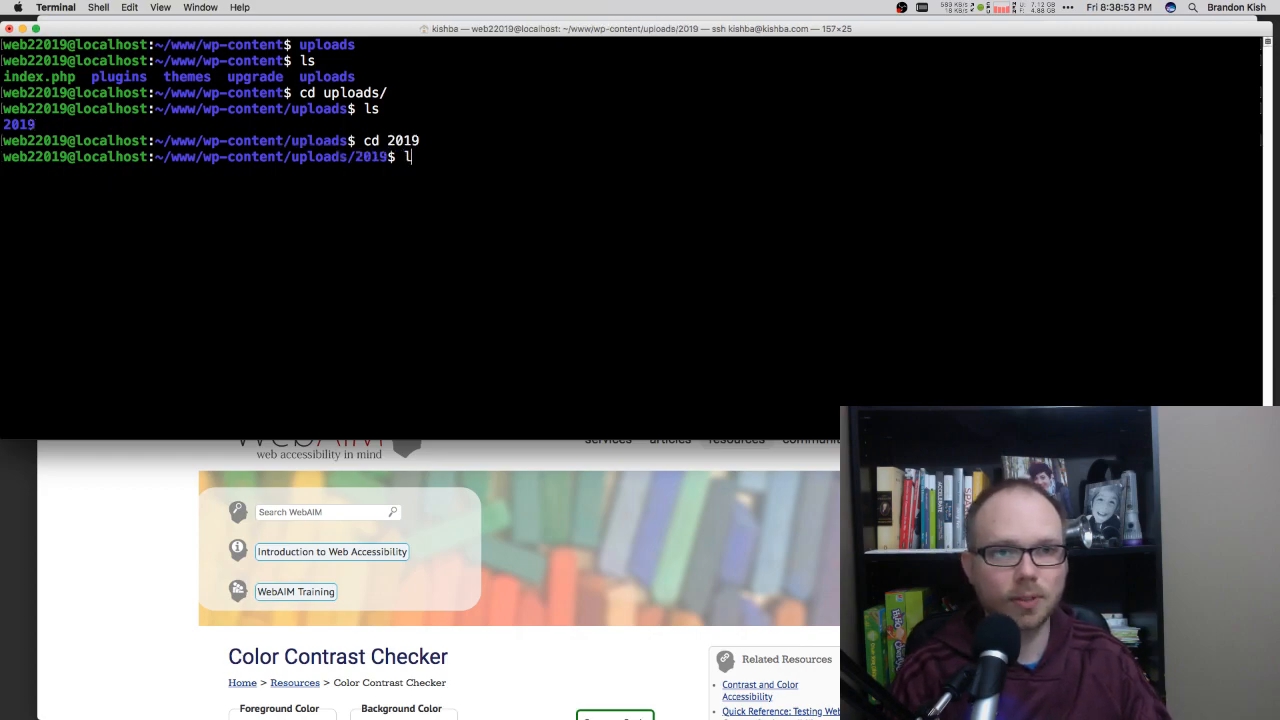
key("Return")
type("cd 04")
key("Return")
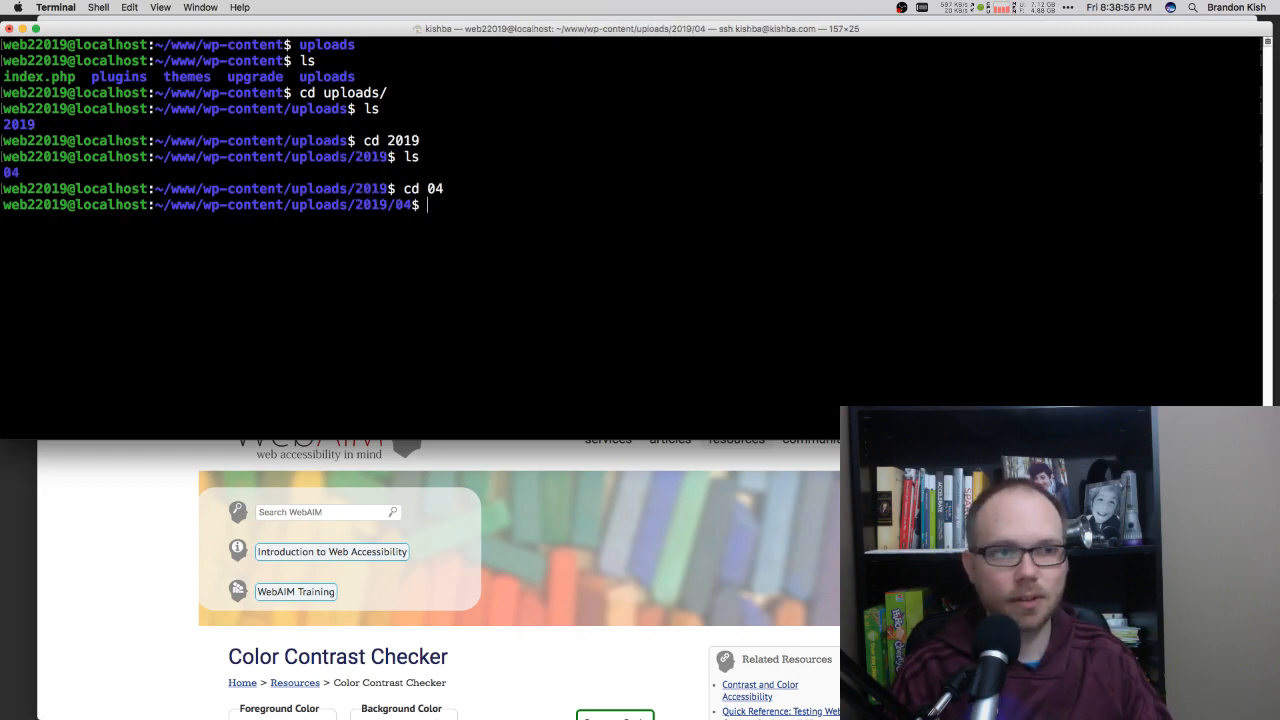
Step: List the files in the 04 folder and compare the size suffixes of the uploaded screenshot's resized copies
type("ls")
key("Return")
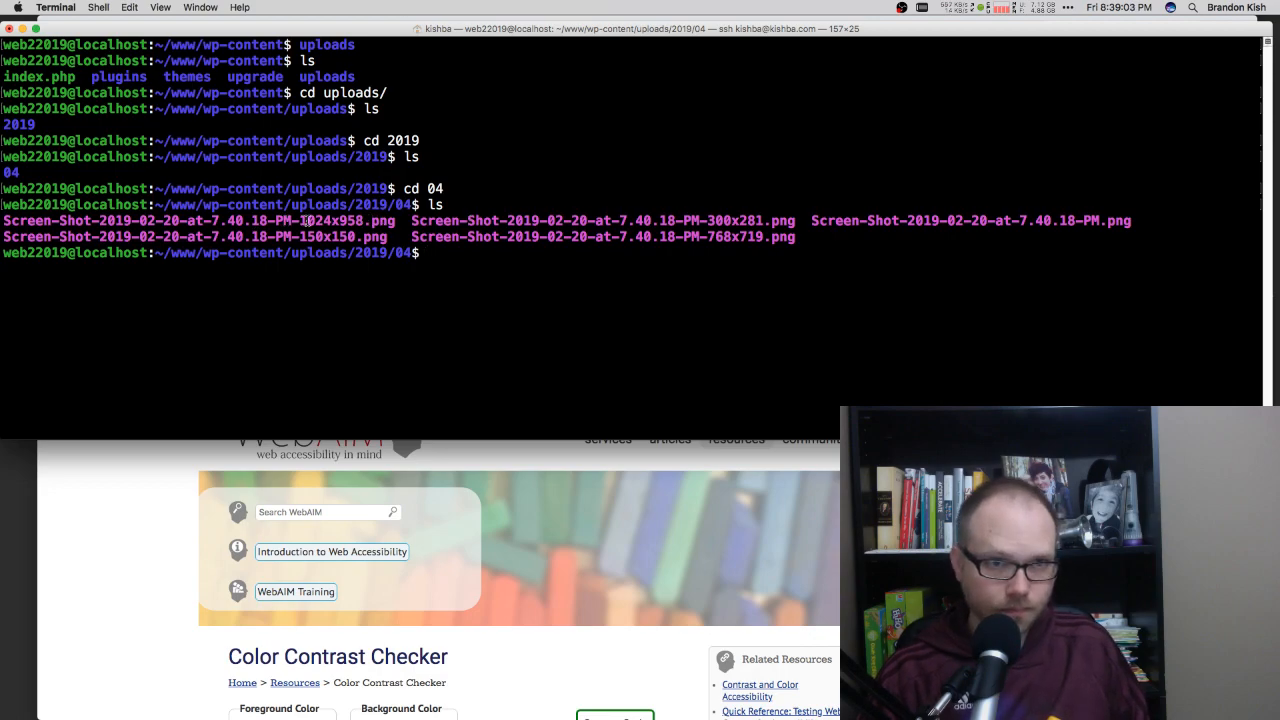
left_click_drag(300, 220, 392, 221)
left_click_drag(298, 237, 387, 237)
left_click_drag(708, 221, 795, 221)
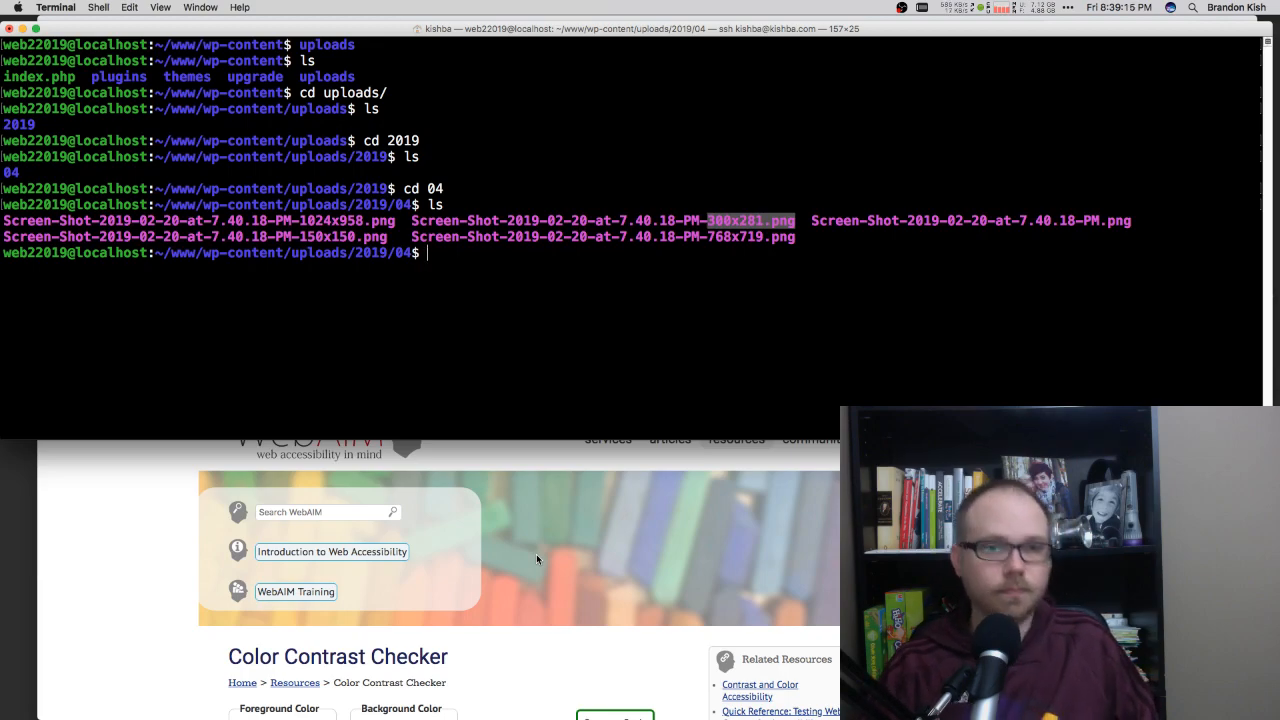
Step: Switch back to Chrome, go from the site's home page to the WordPress dashboard and view the installed plugins
left_click(142, 569)
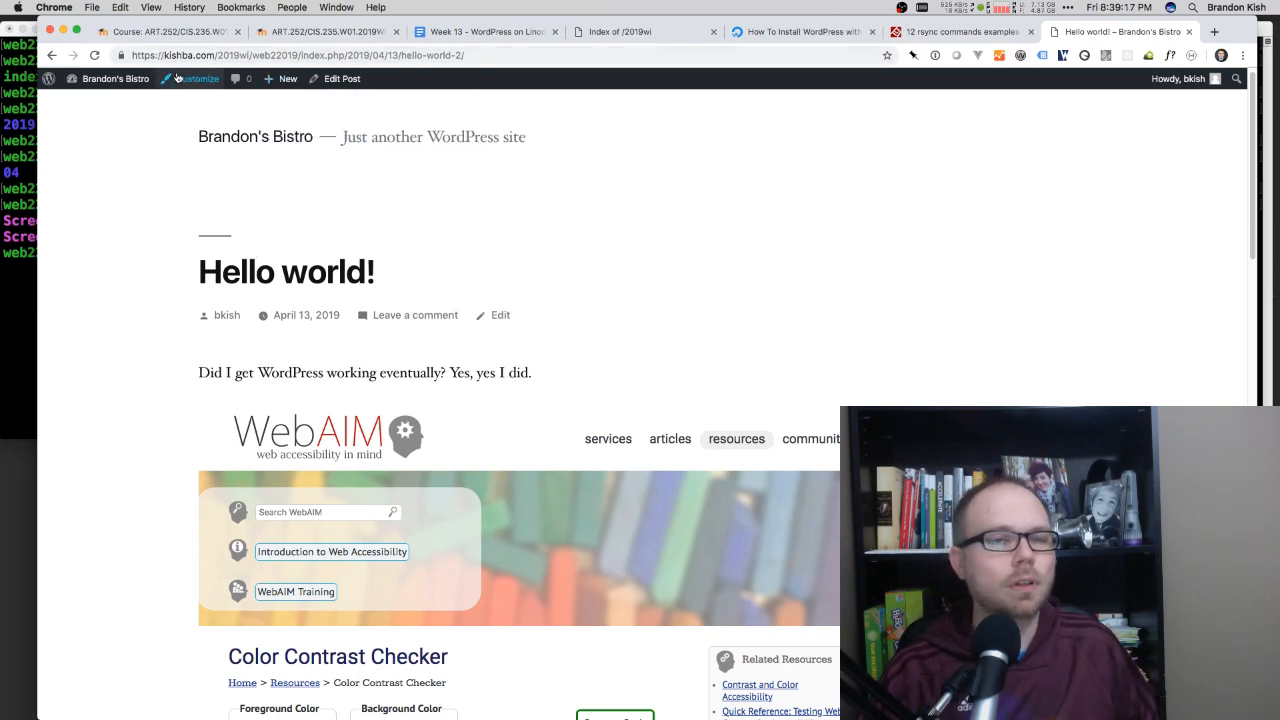
left_click(255, 137)
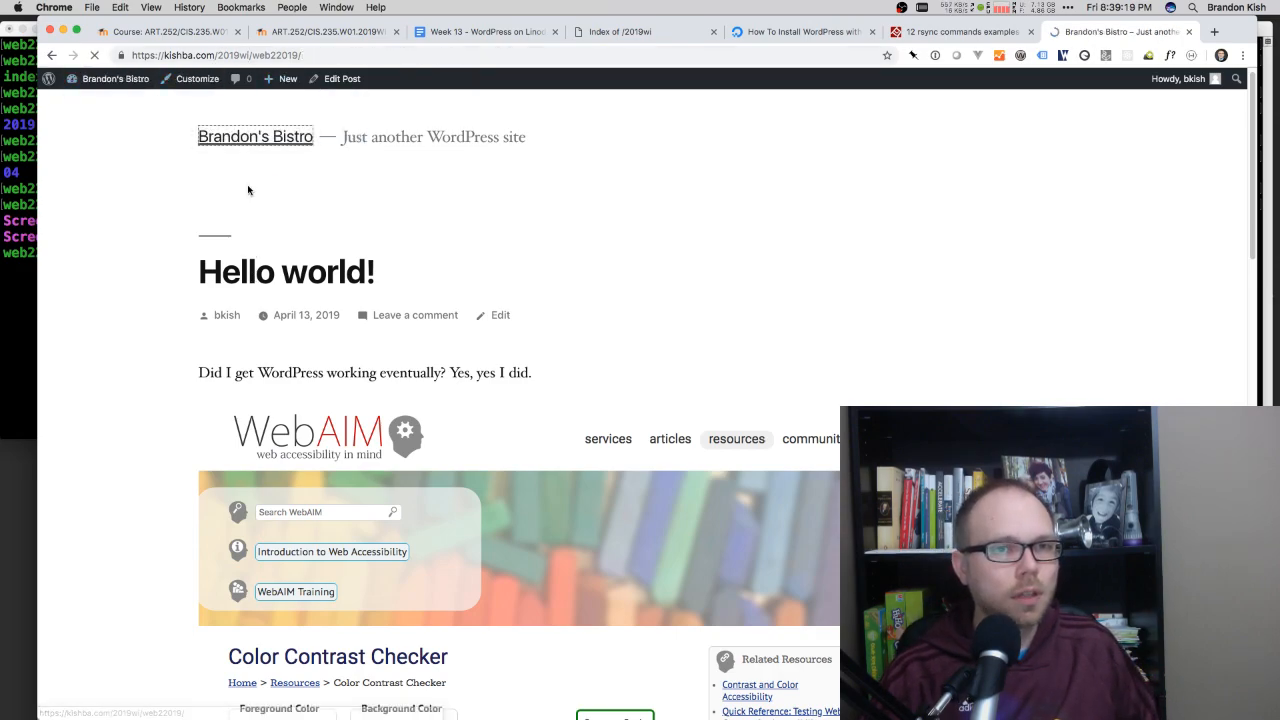
mouse_move(112, 78)
left_click(103, 100)
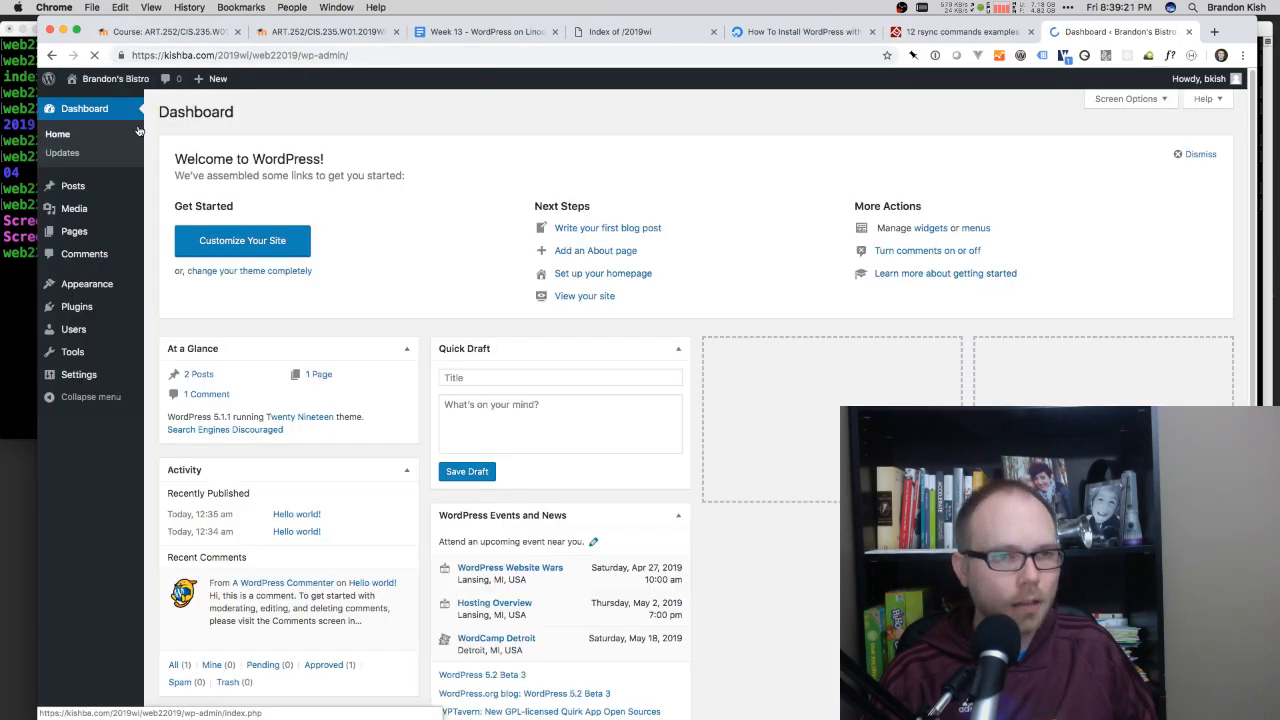
left_click(94, 307)
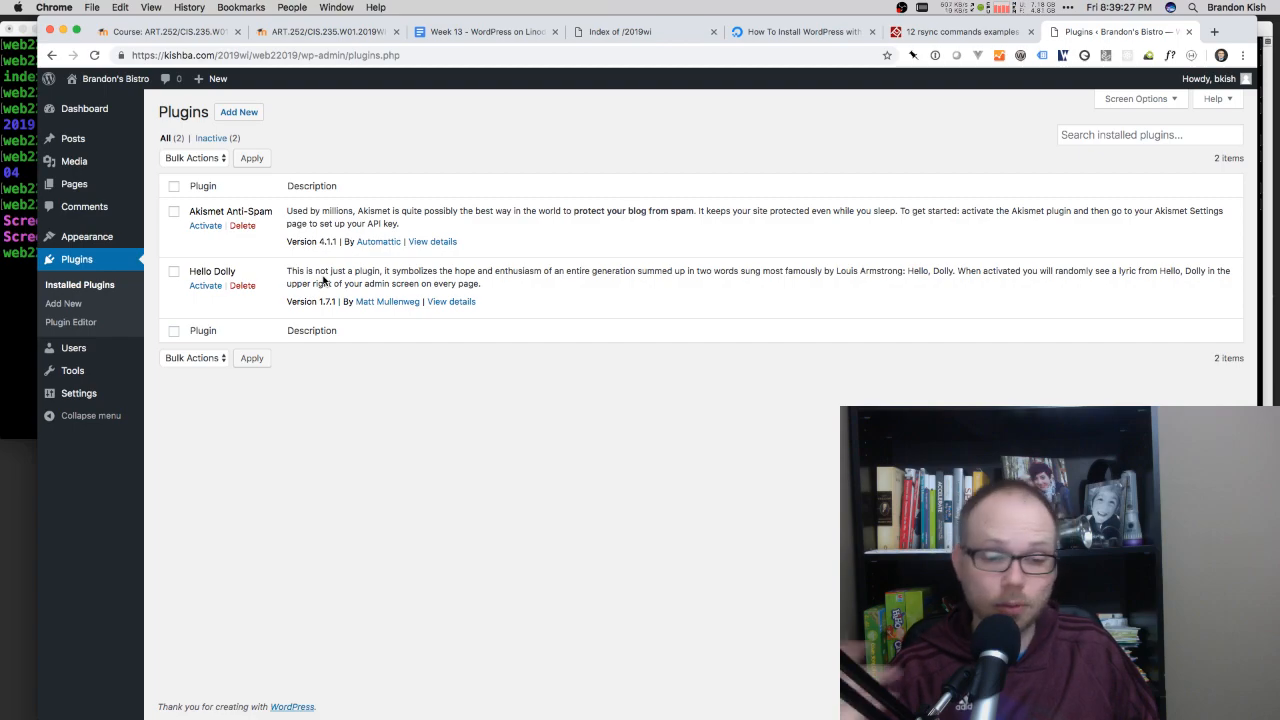
Step: Review the installed themes, browse the featured themes to add and show the form for uploading a .zip theme
left_click(114, 238)
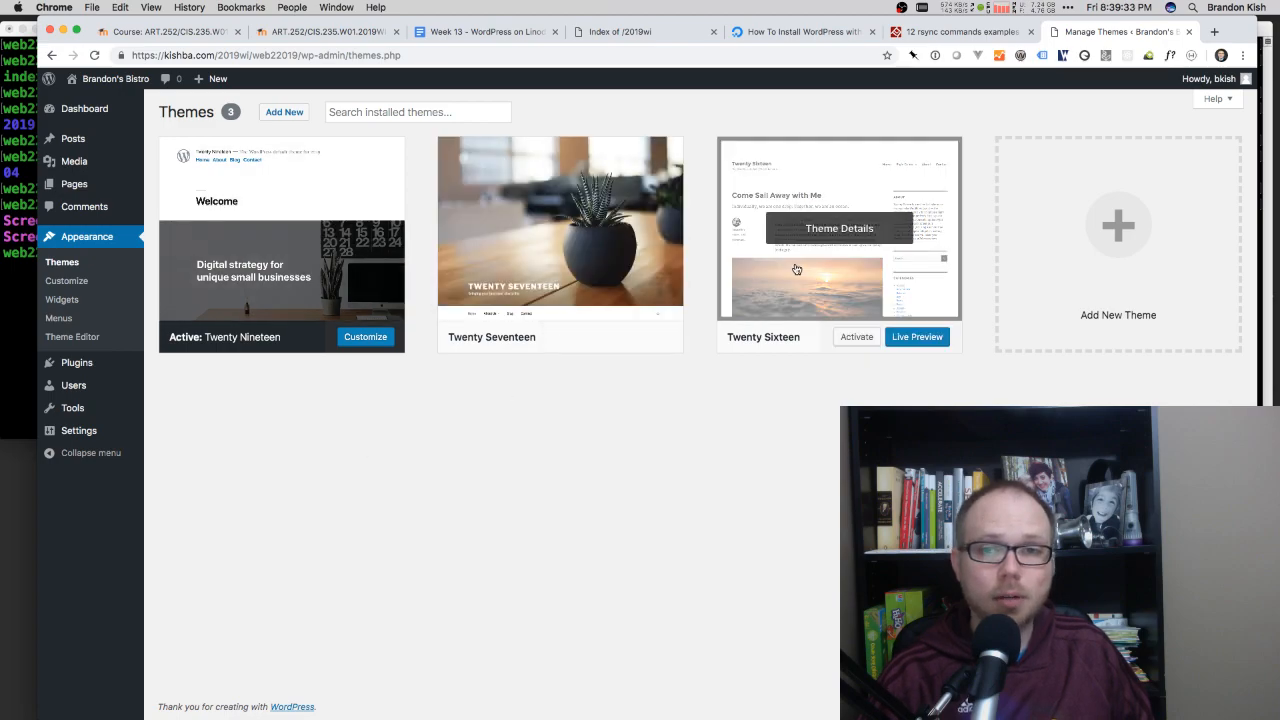
mouse_move(555, 248)
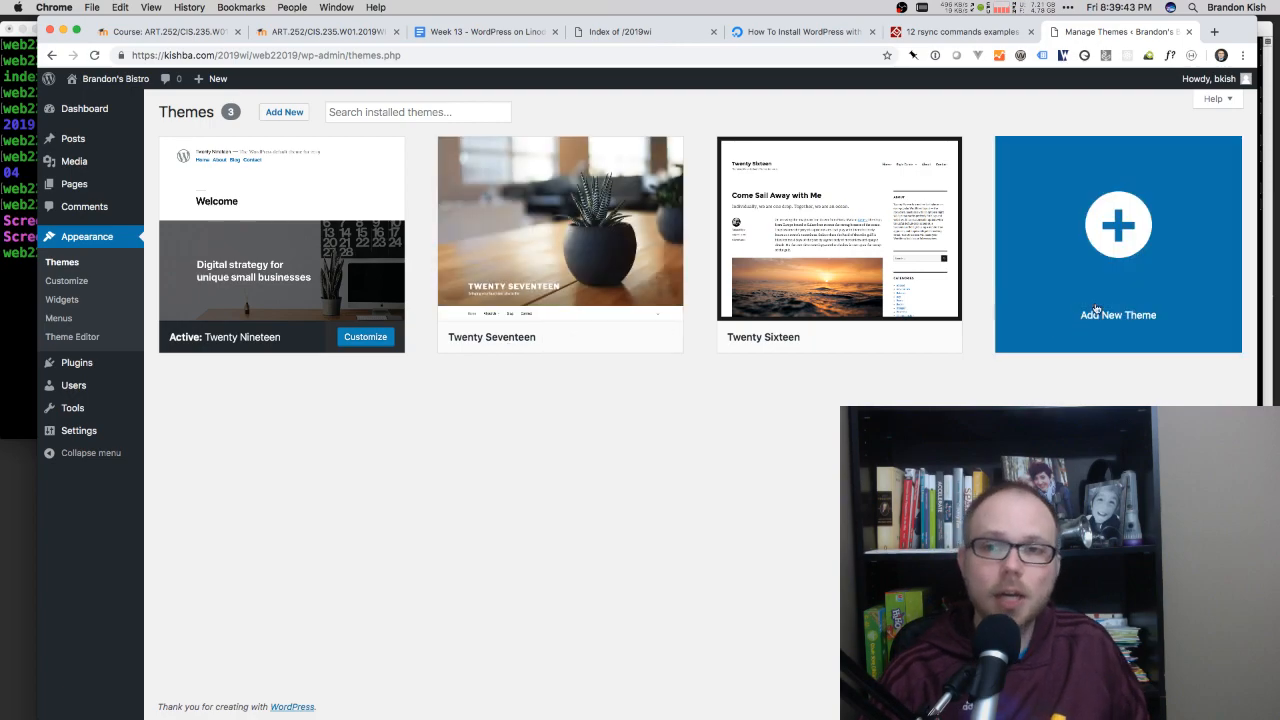
left_click(1108, 236)
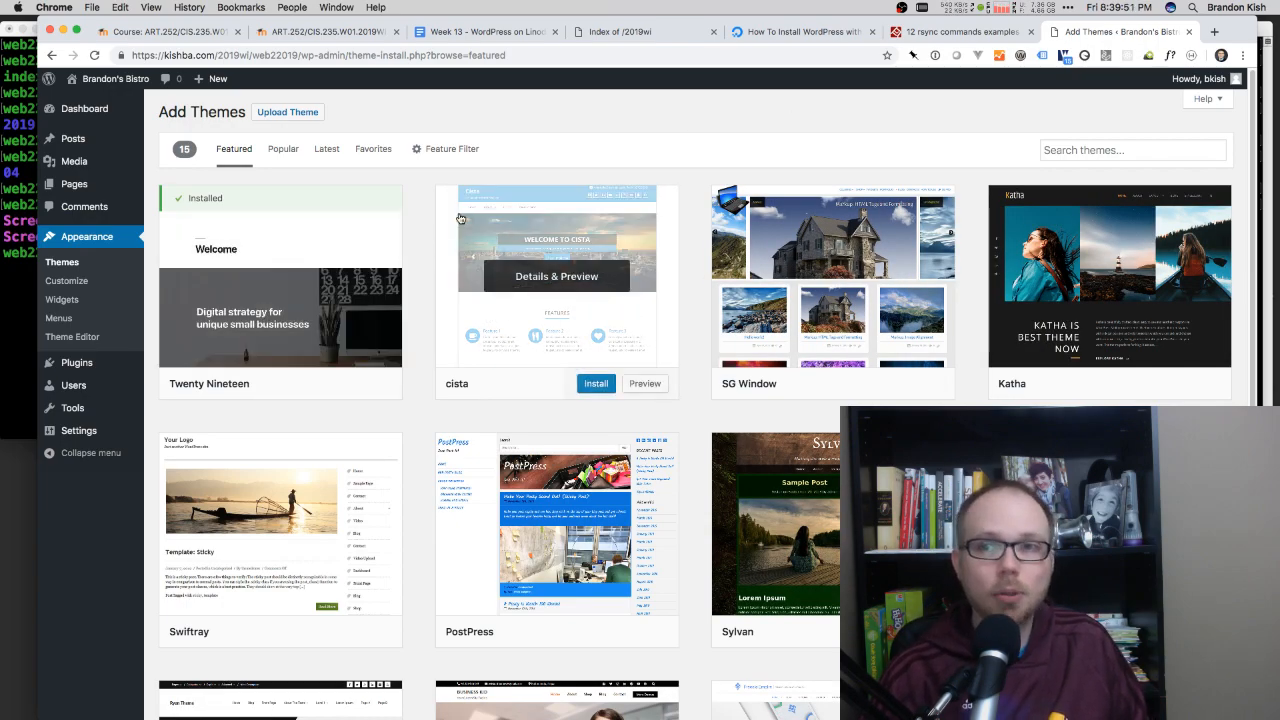
left_click(304, 113)
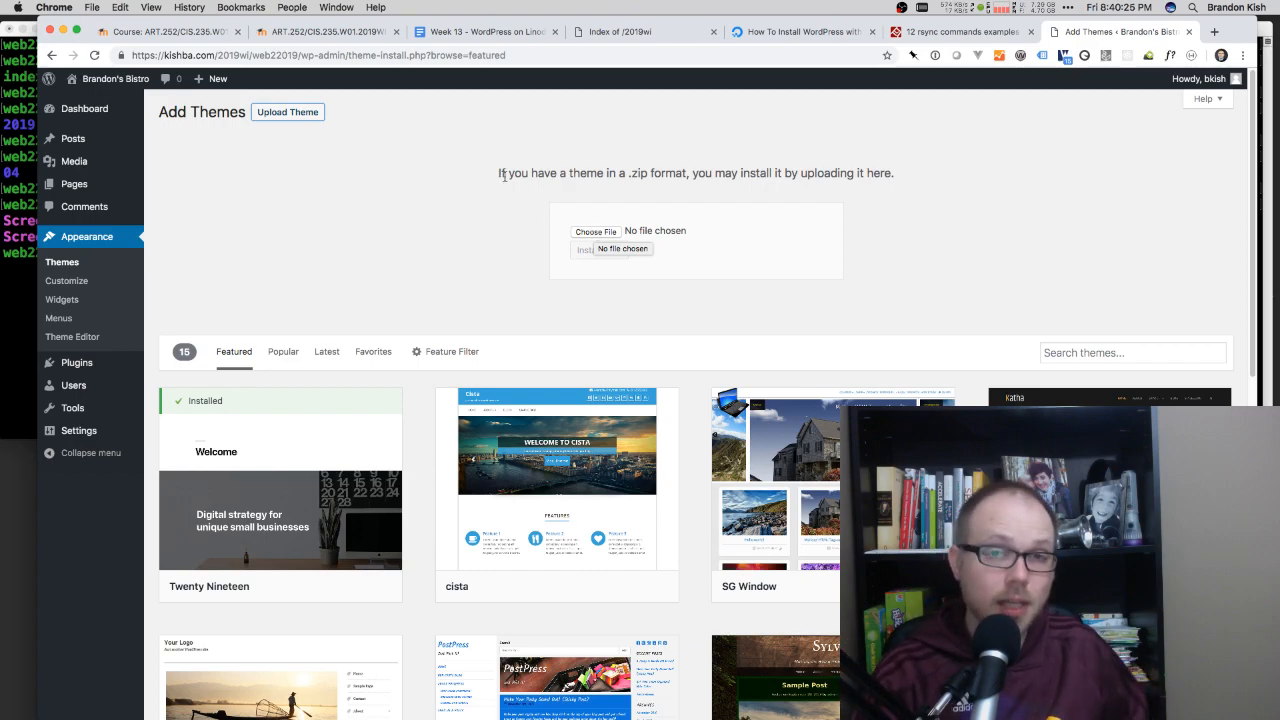
left_click_drag(508, 170, 547, 168)
left_click(547, 168)
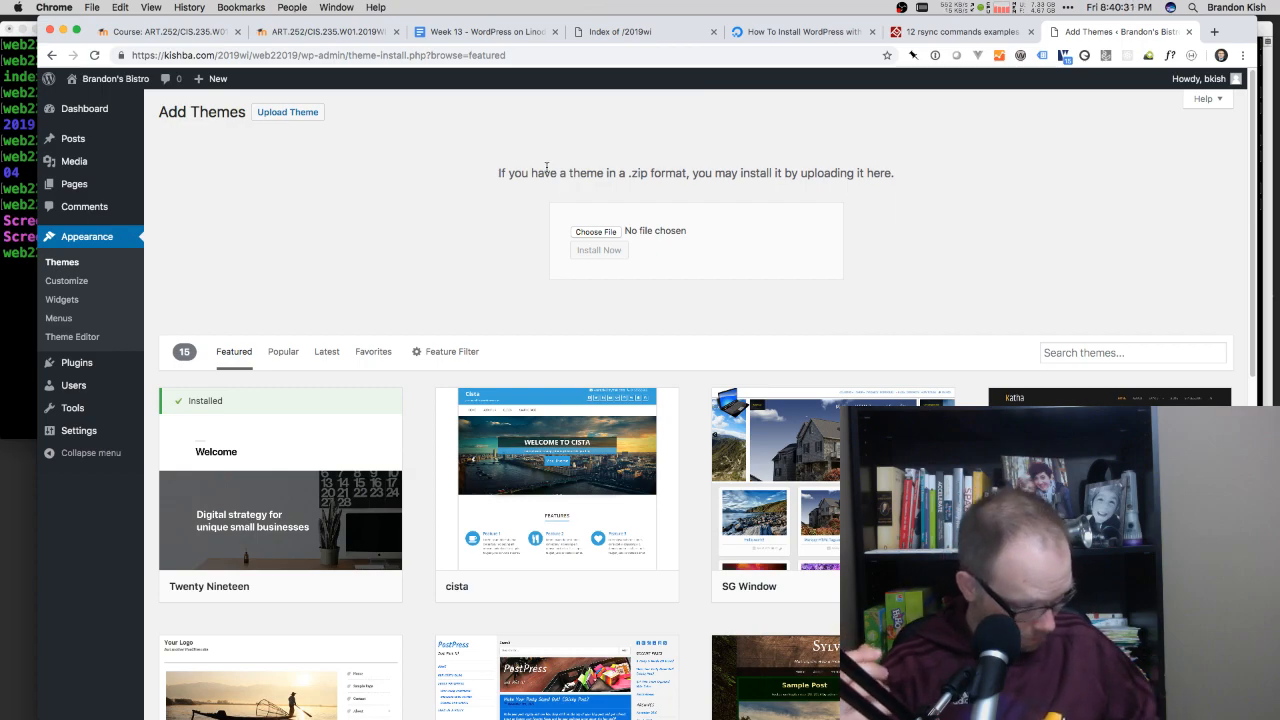
Step: Show all posts, and review the site URL and MySQL practice commands in the "Week 13 - WordPress on Linode notes" document
left_click(100, 142)
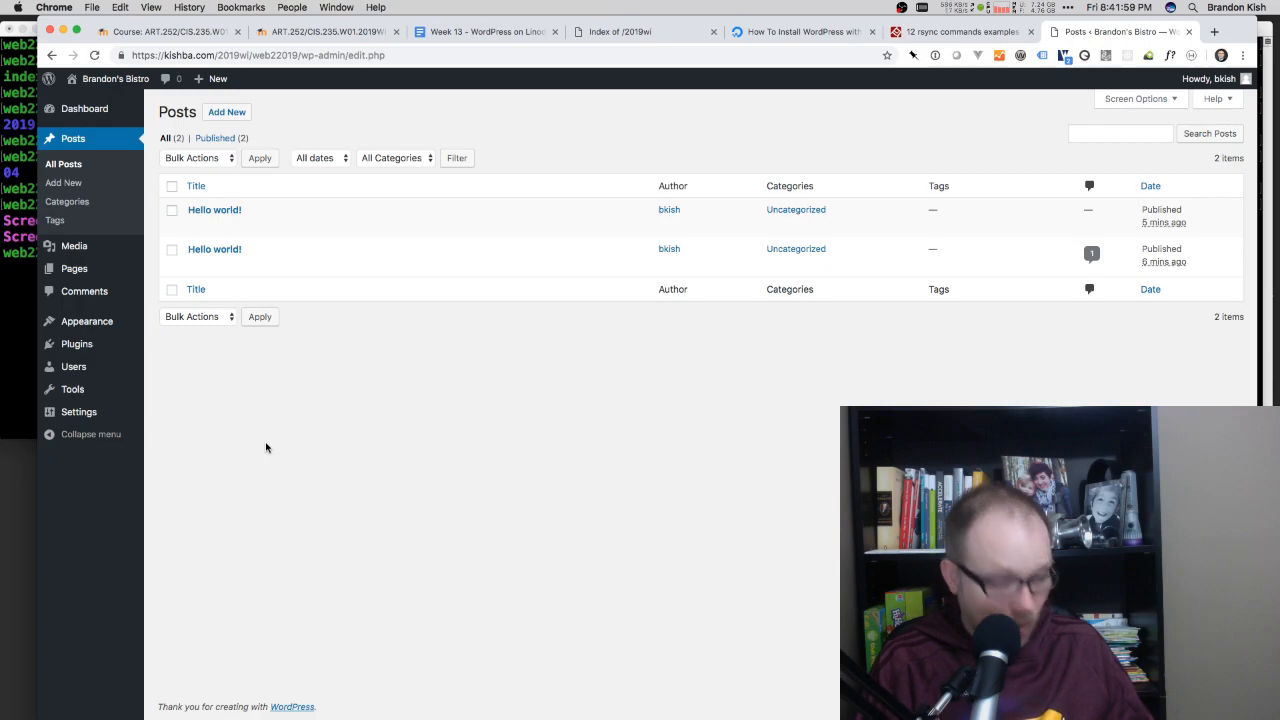
left_click(518, 36)
scroll(343, 494, "down", 15)
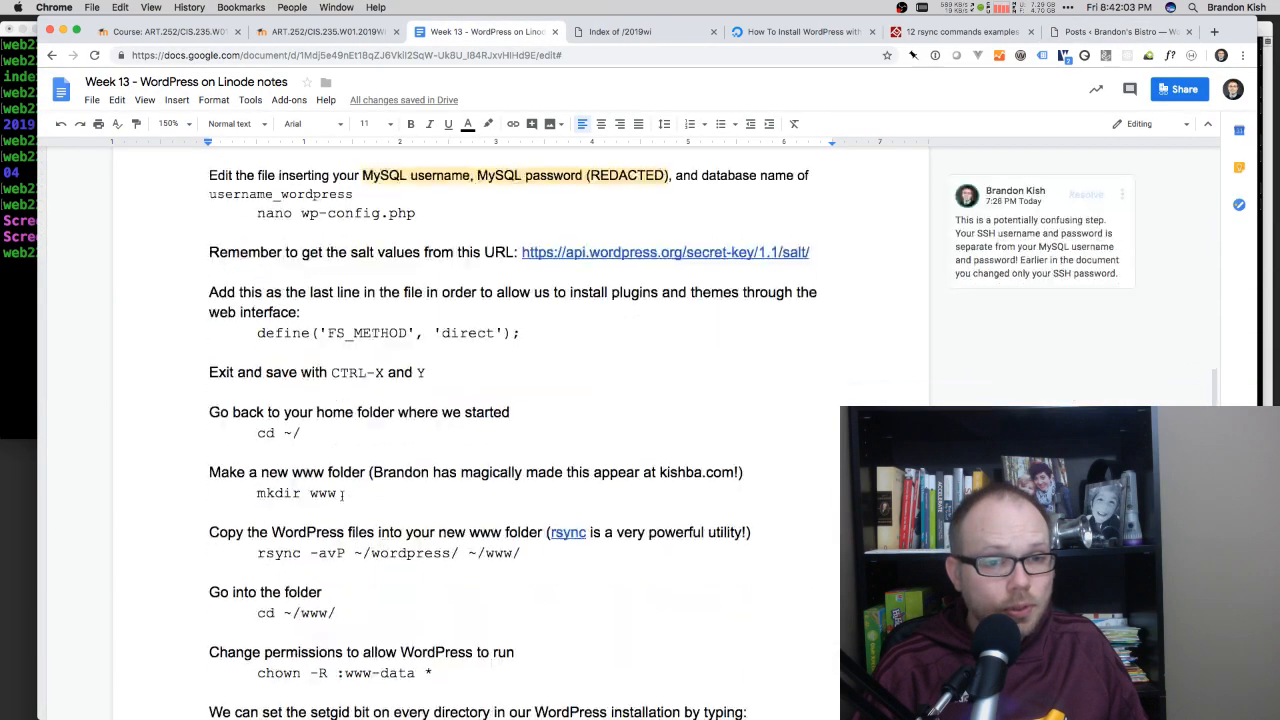
scroll(343, 494, "down", 20)
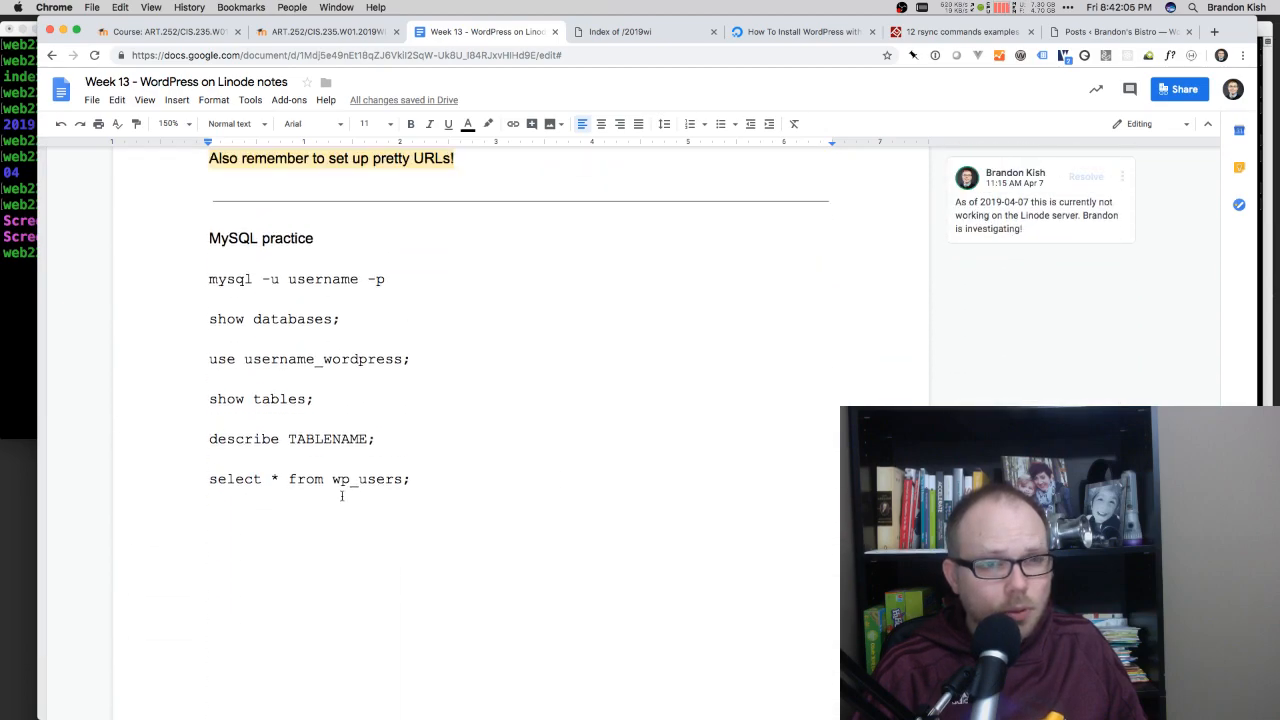
scroll(341, 496, "up", 3)
left_click_drag(558, 301, 255, 302)
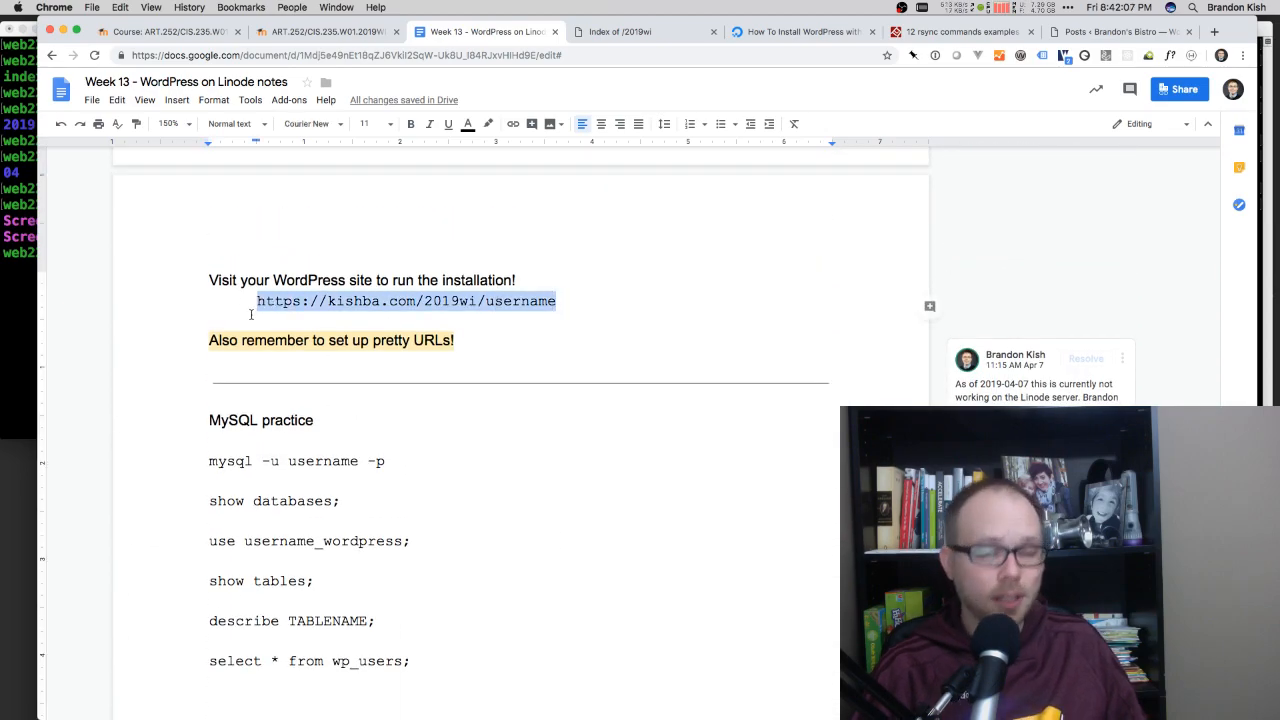
scroll(255, 302, "down", 2)
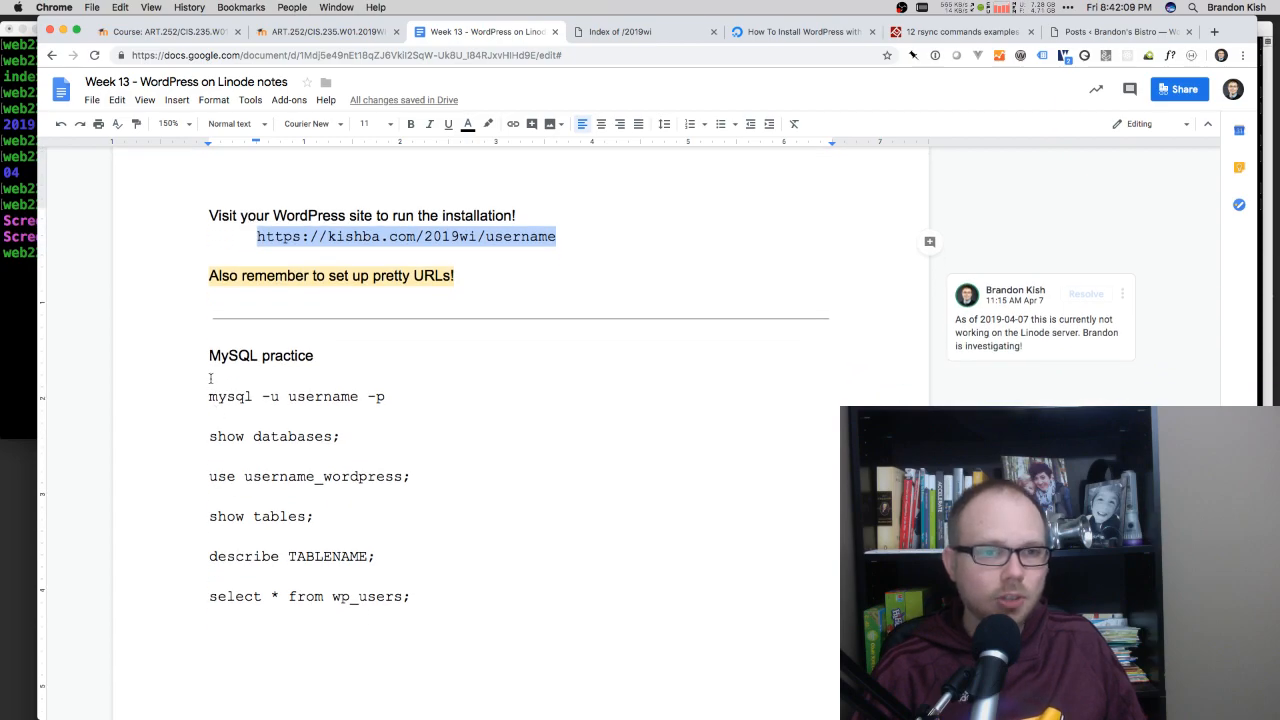
left_click_drag(208, 356, 449, 588)
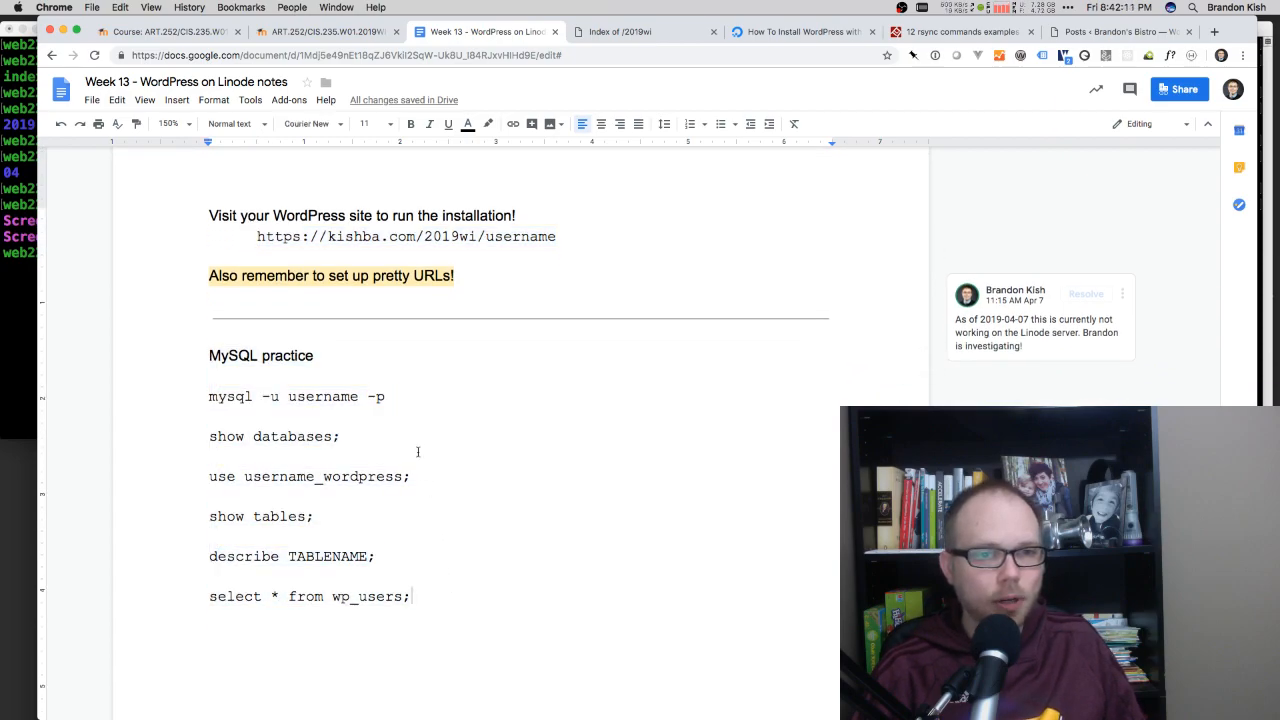
Step: Switch to Terminal and log in to MySQL as web22019_wordpress with mysql -u and -p, entering the database password
left_click_drag(209, 397, 235, 397)
left_click(7, 237)
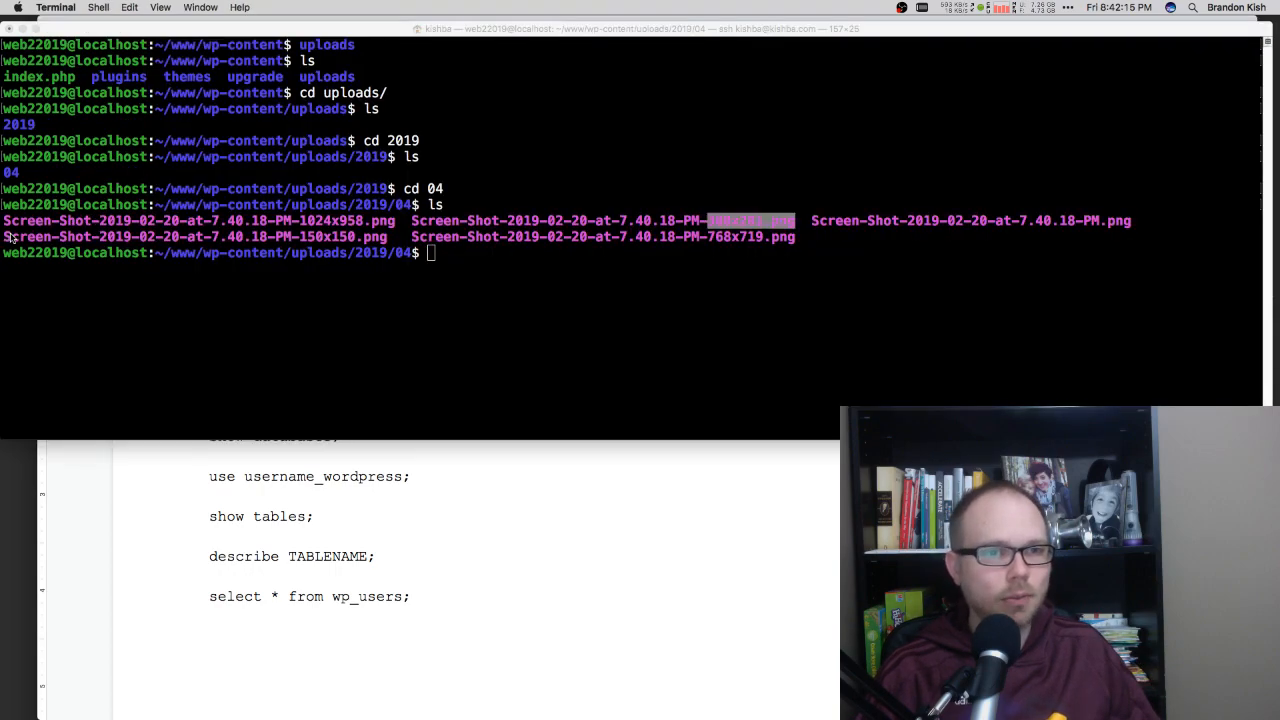
scroll(280, 507, "up", 3)
left_click(306, 331)
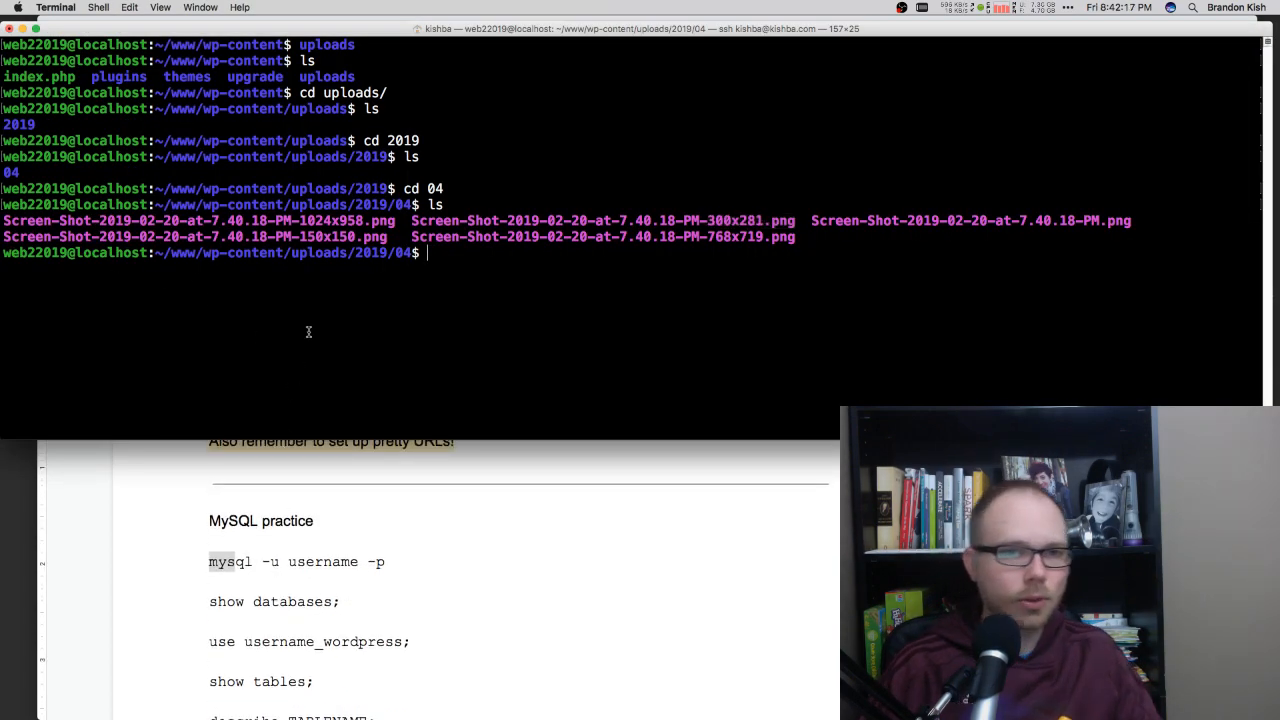
type("mysql -u")
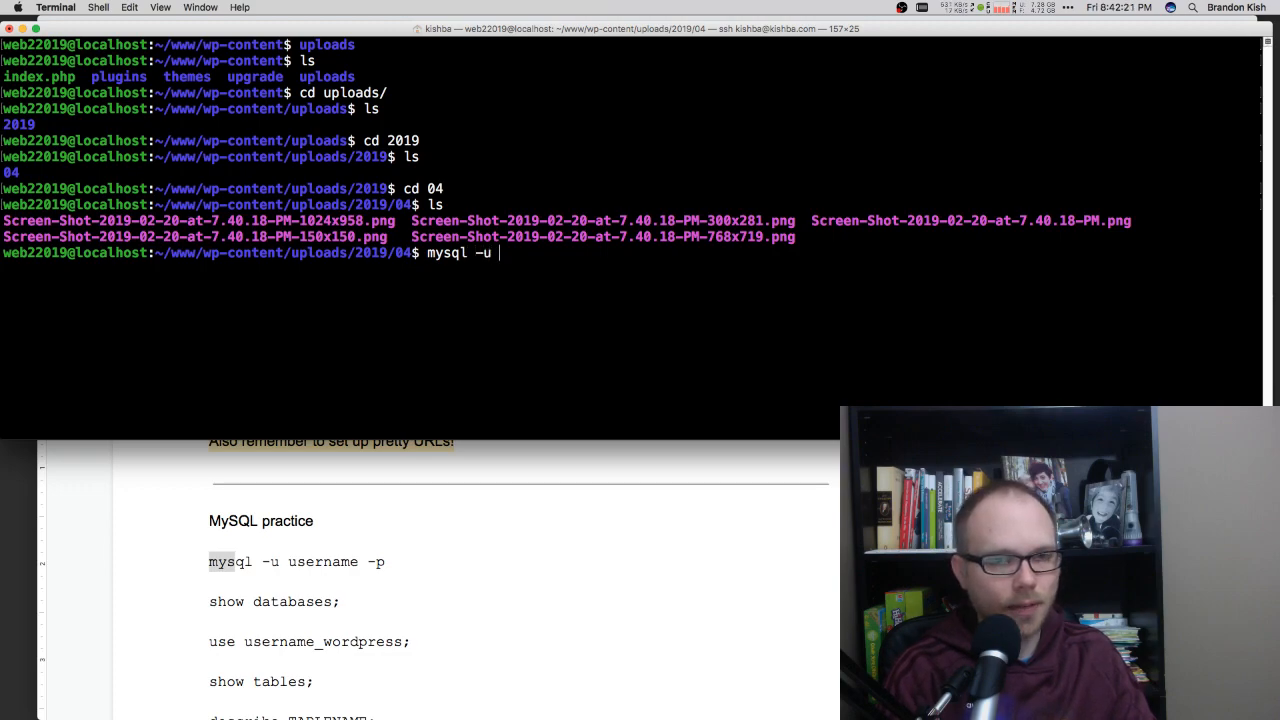
type(" web2")
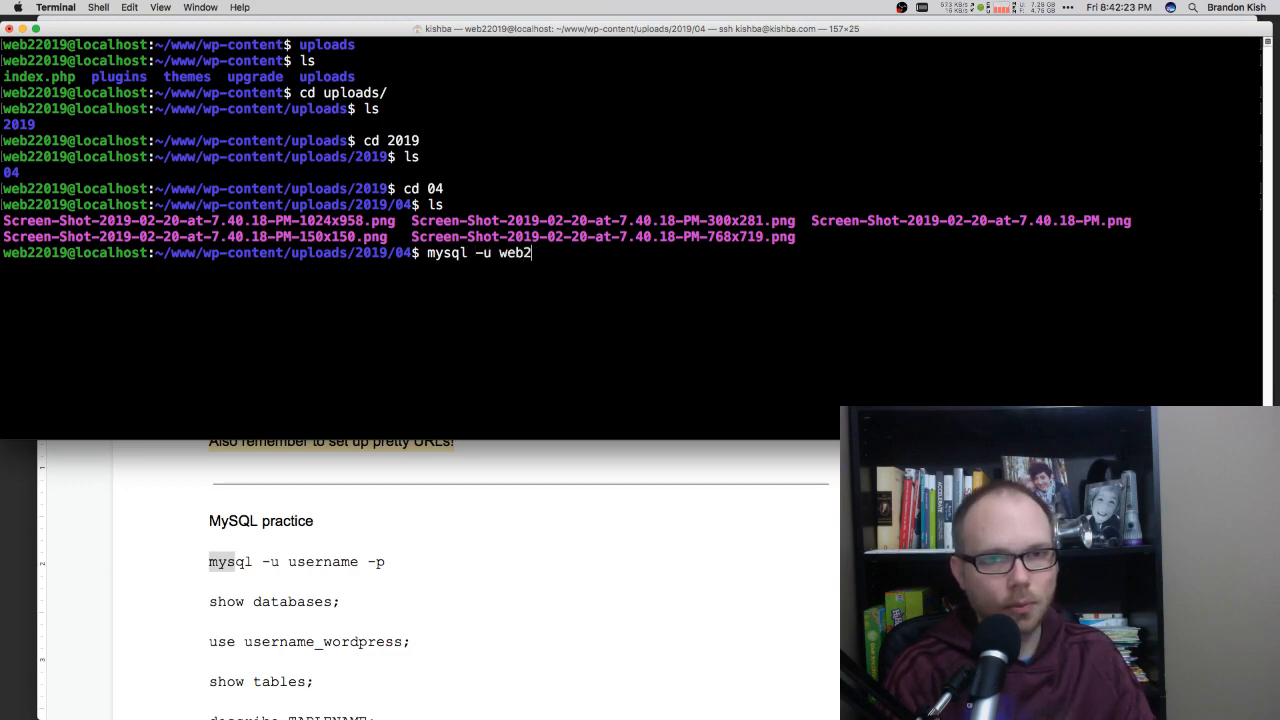
type("2019")
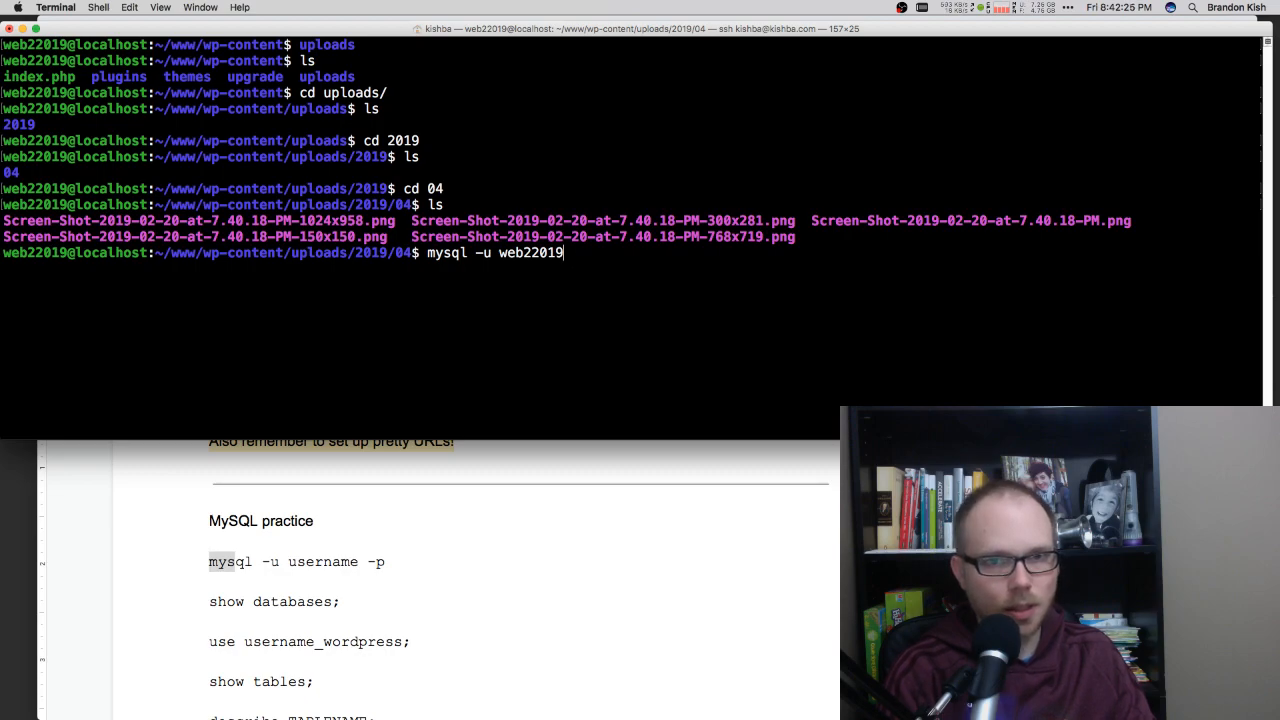
type("_wordpress")
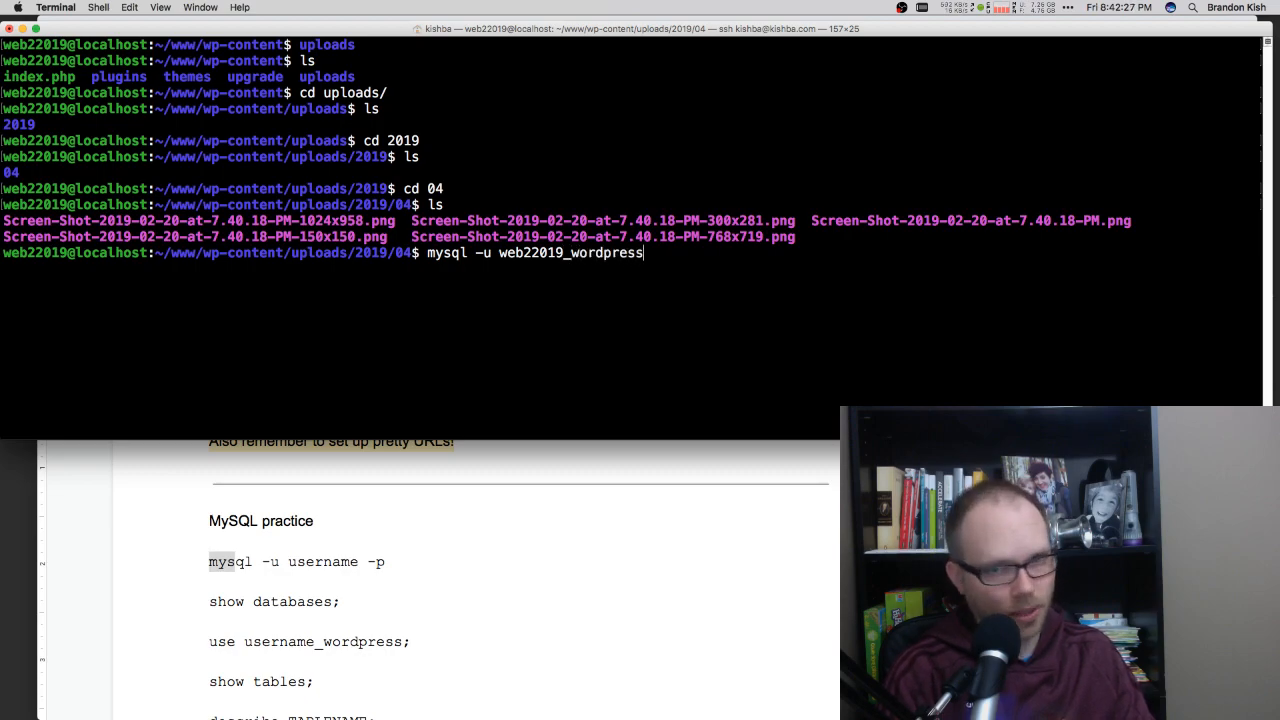
type(" -p")
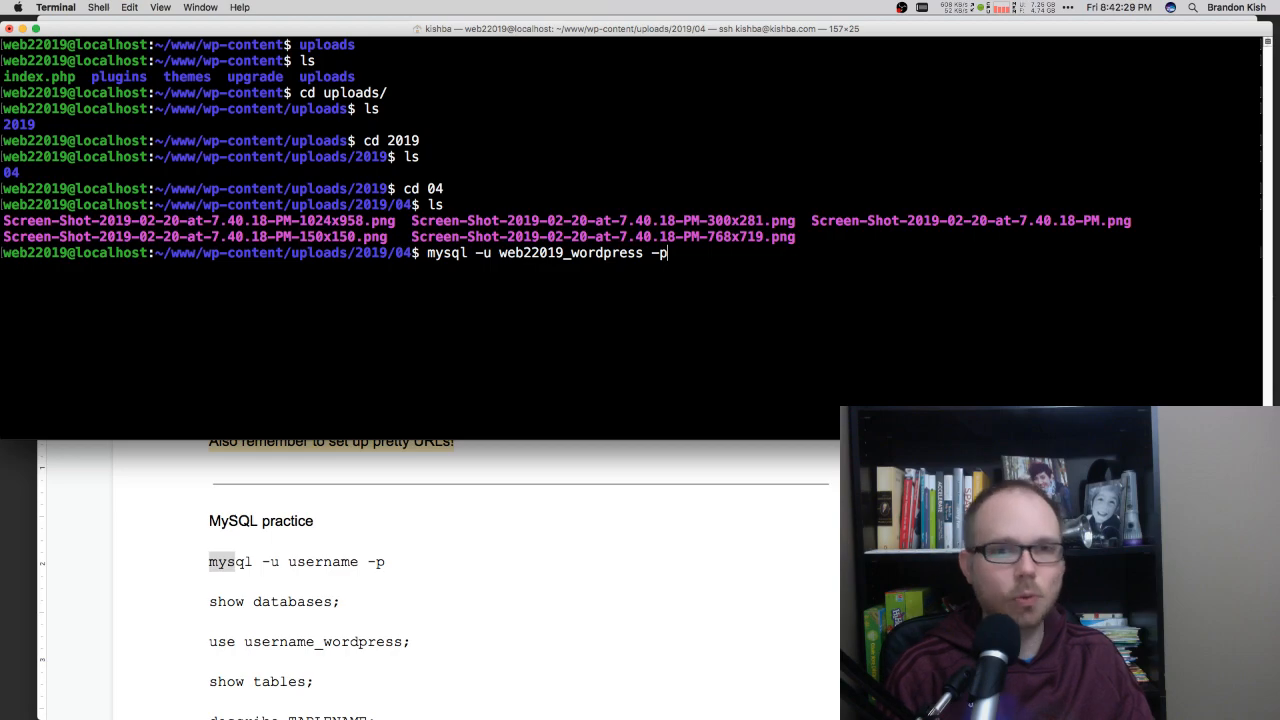
key("Return")
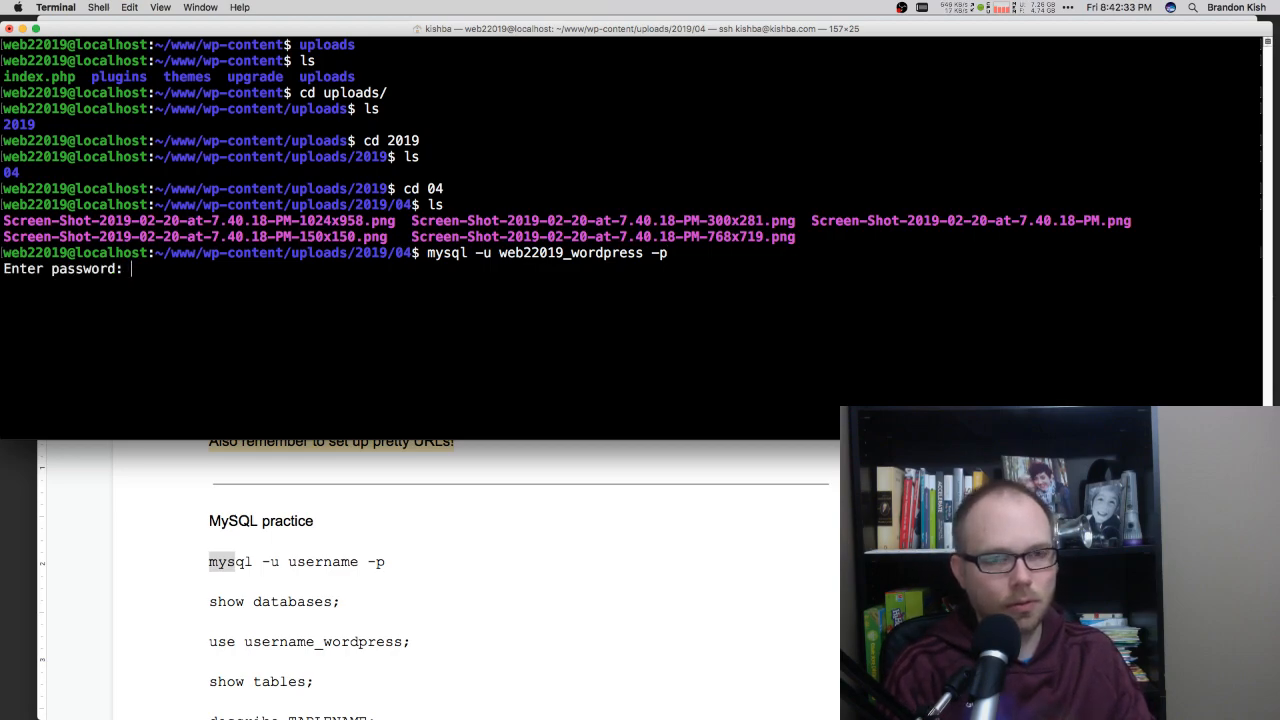
key("Return")
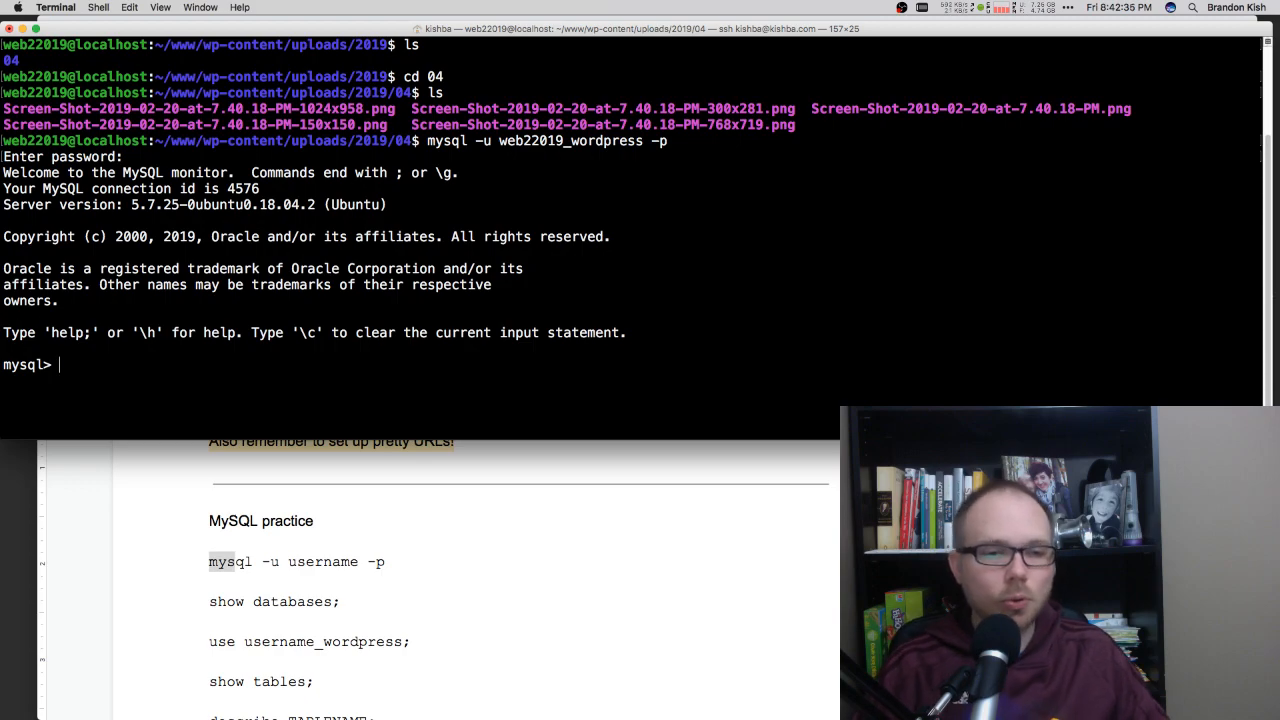
Step: List the MySQL databases and select web22019_wordpress as the database to use
type("show databases;")
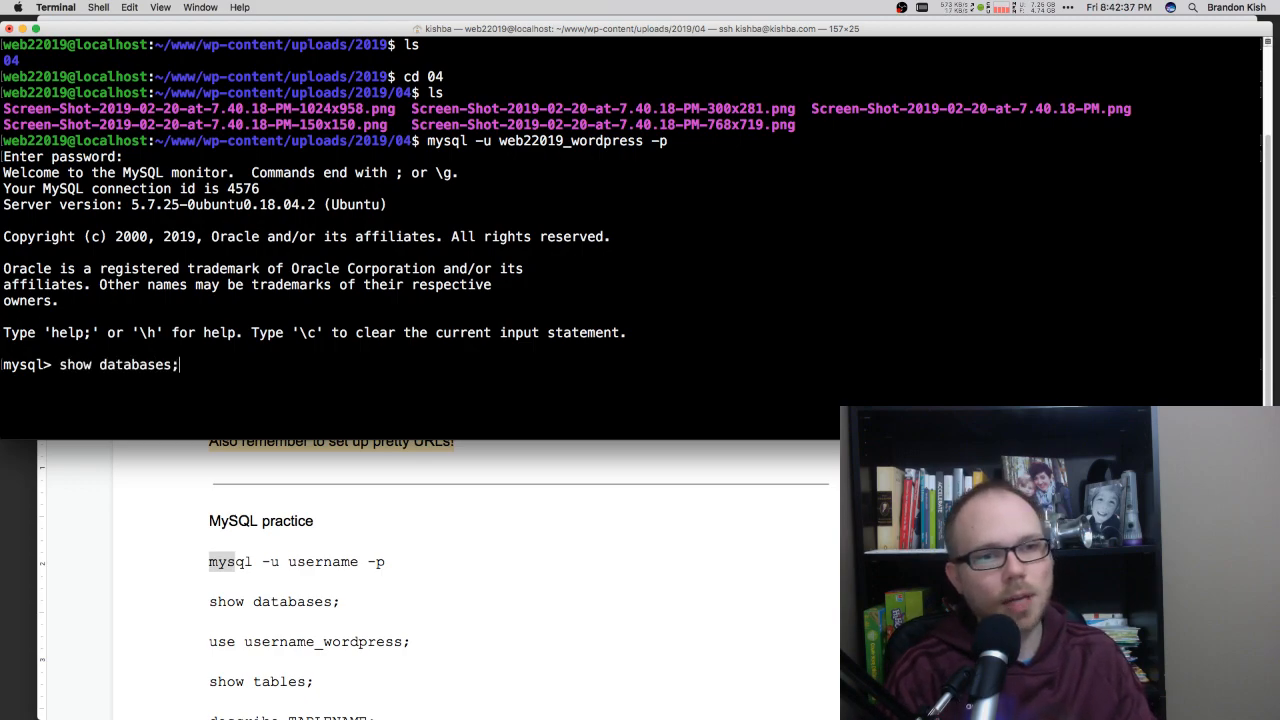
key("Return")
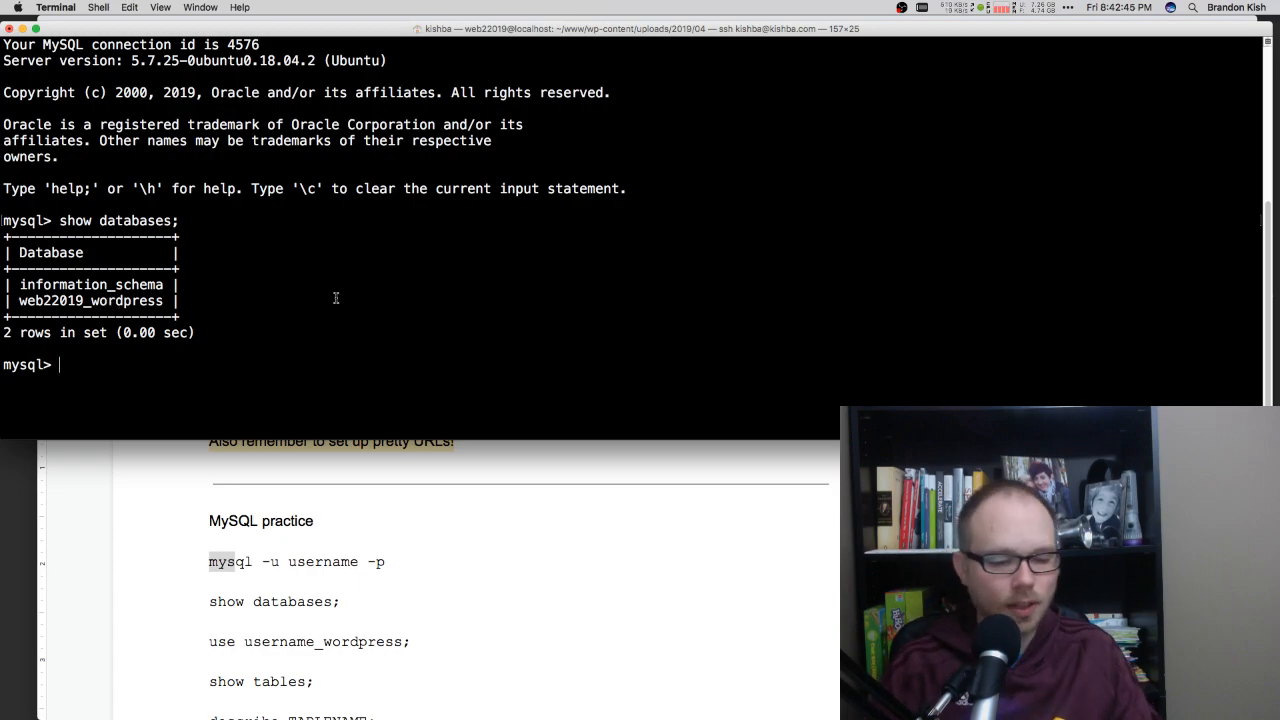
type("use")
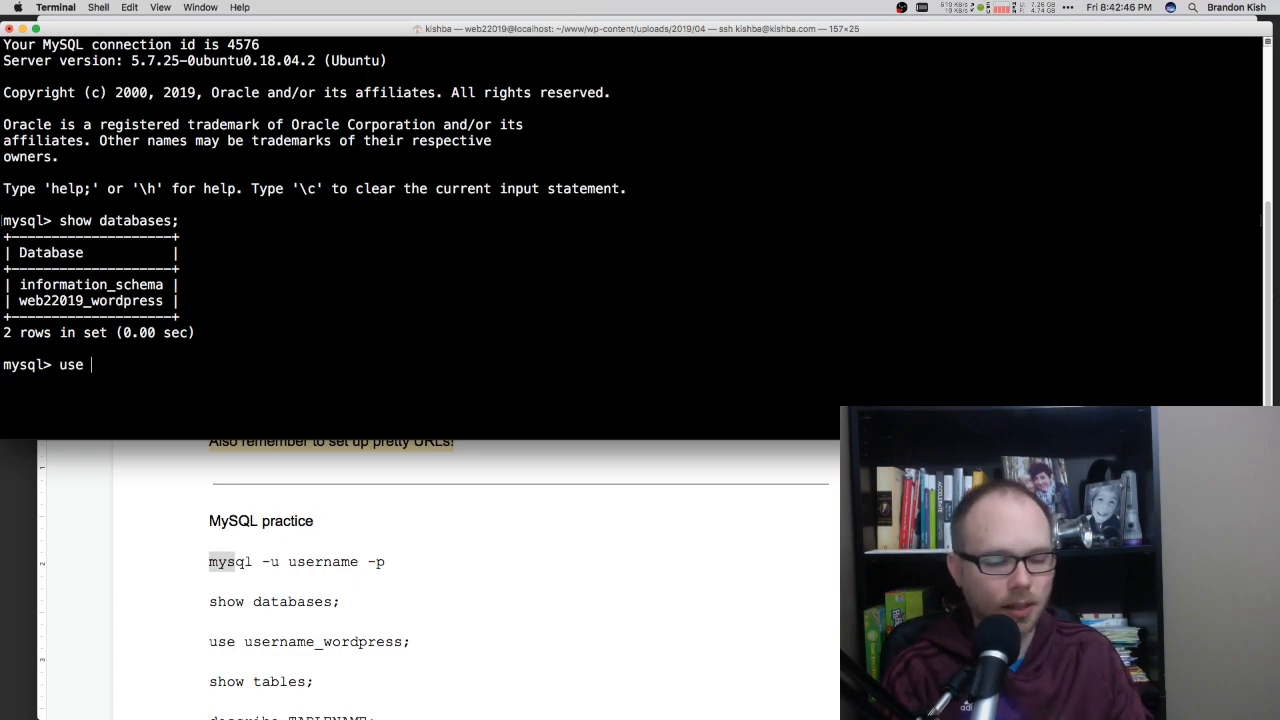
double_click(136, 300)
key("super+c")
key("super+v")
type(";")
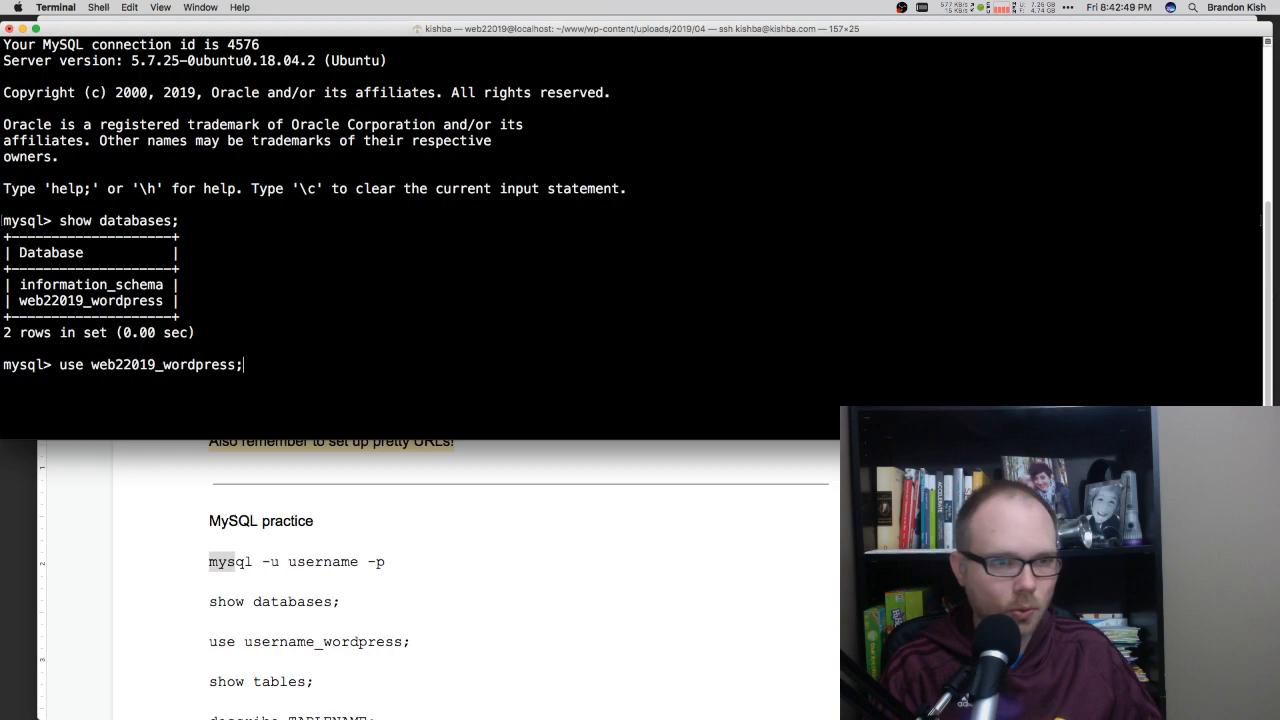
key("Return")
Step: Show the tables of the selected database and review the WordPress table names from wp_commentmeta to wp_users
type("show tables;")
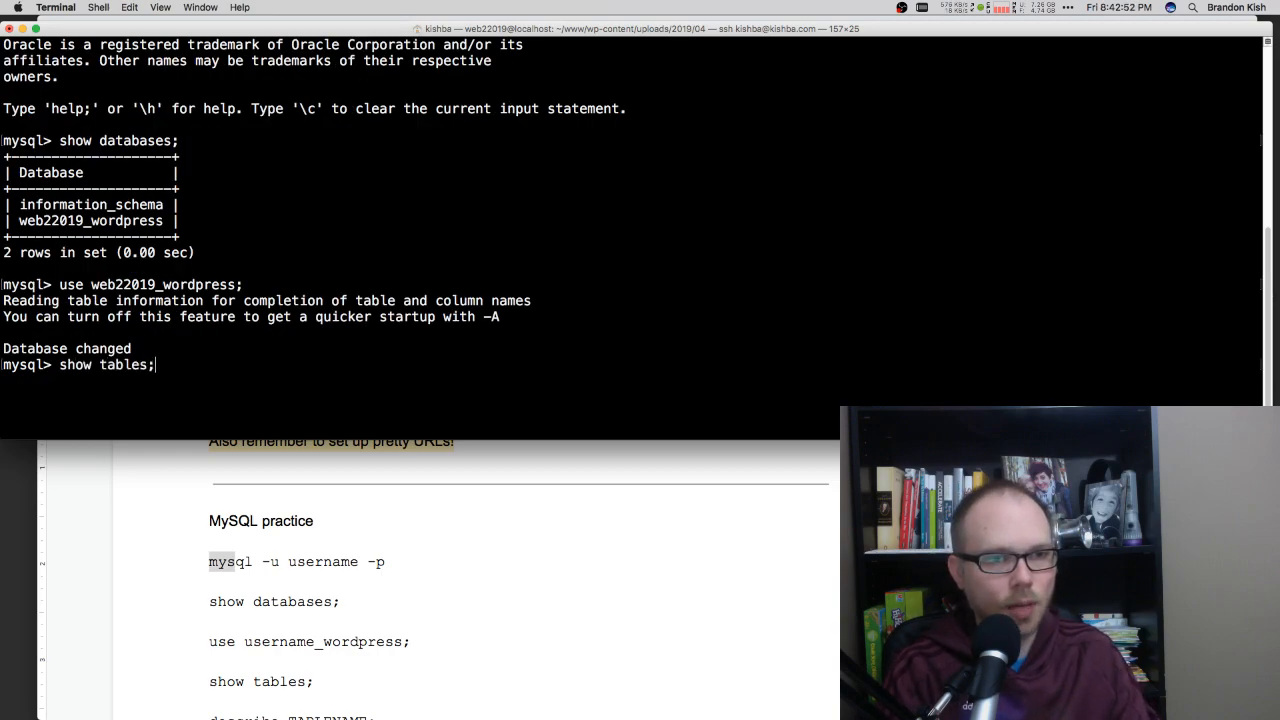
key("Return")
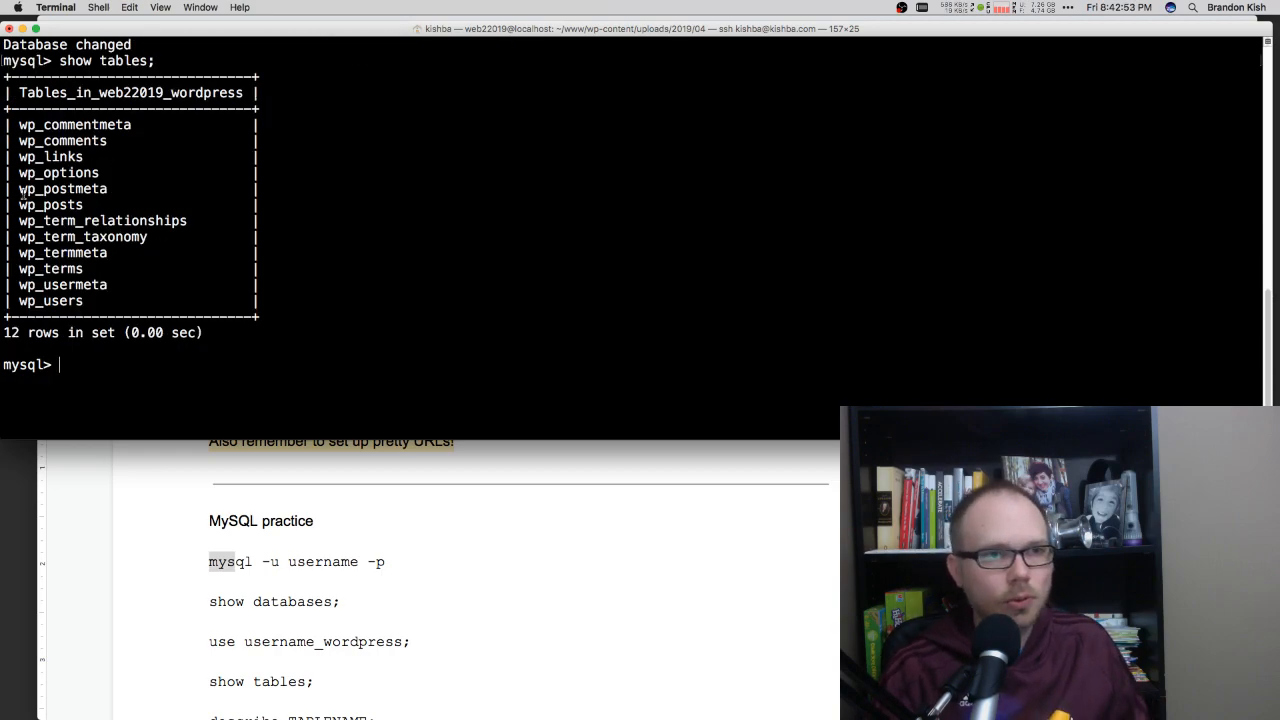
left_click_drag(42, 125, 44, 297)
left_click(44, 293)
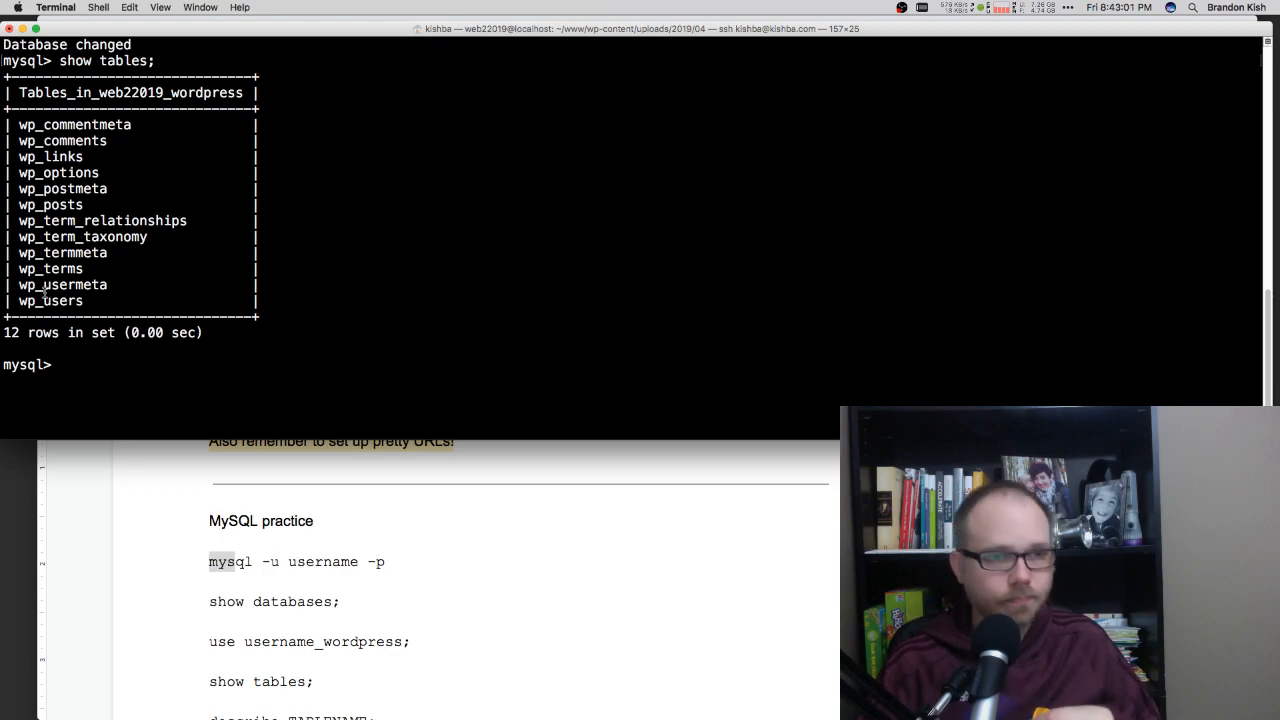
Step: Switch back to Chrome, view the WordPress posts list and reload the "Index of /2019wi" page
left_click(210, 545)
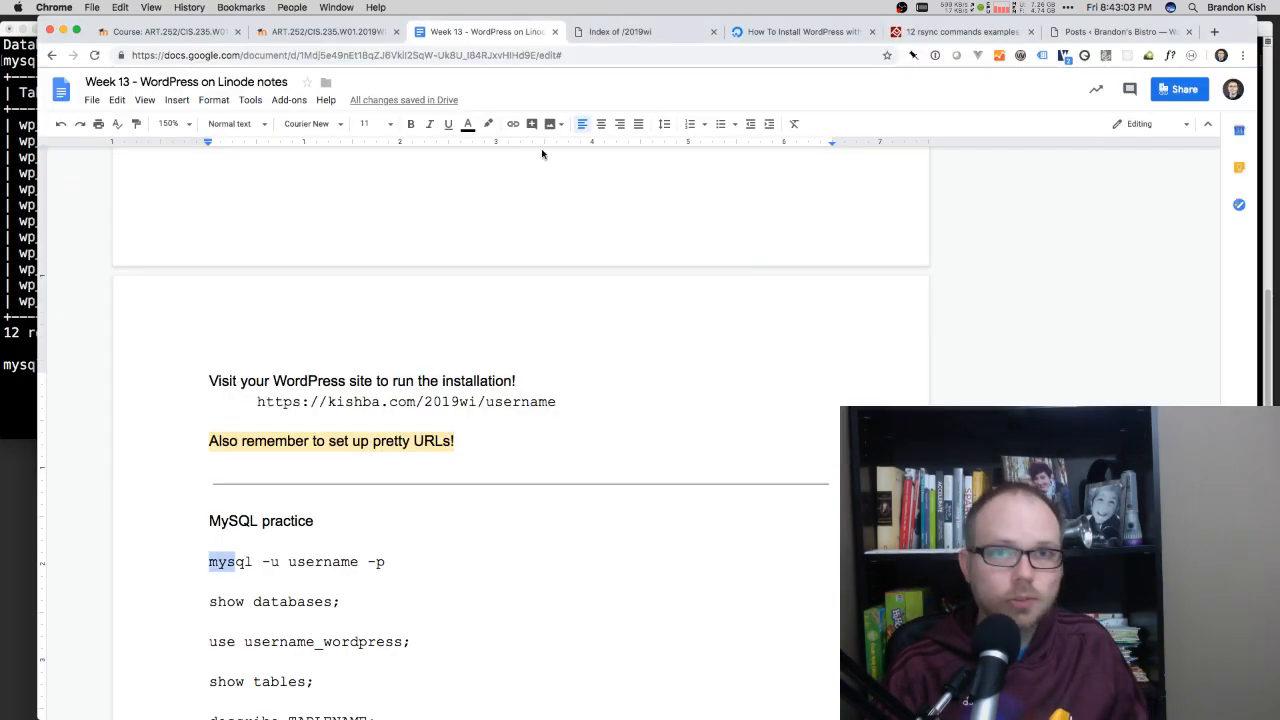
left_click(1115, 31)
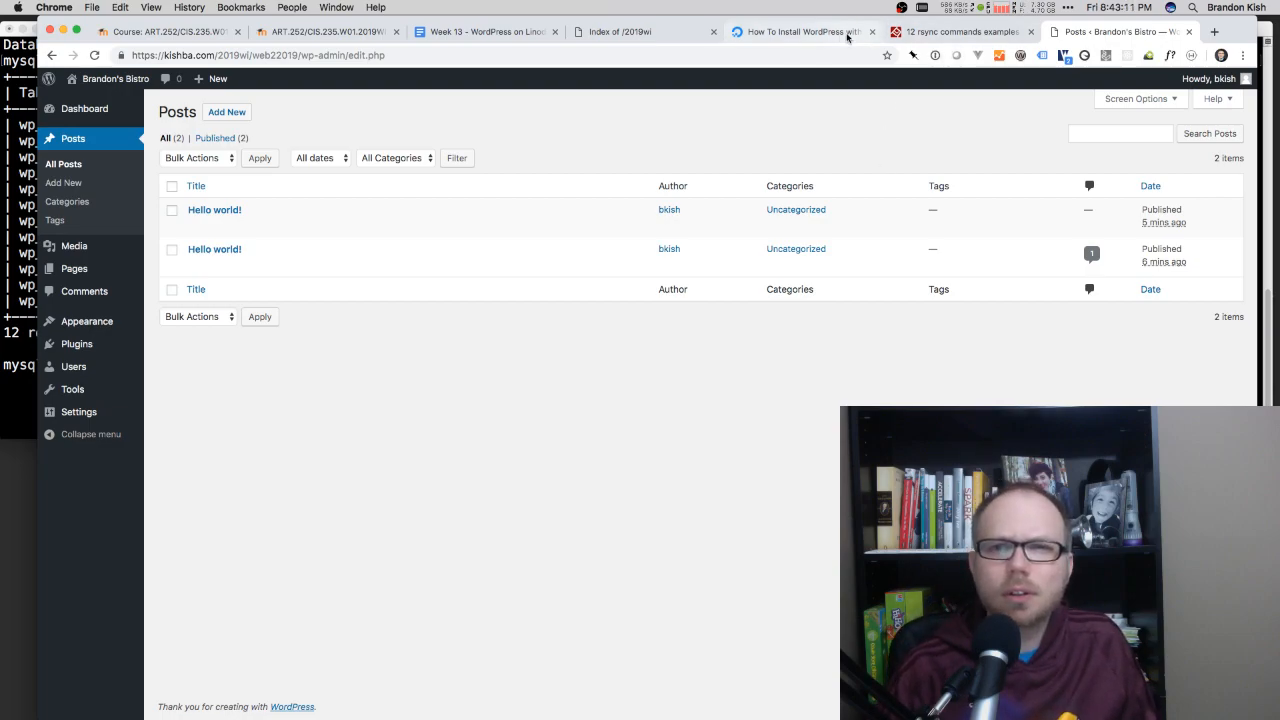
left_click(637, 35)
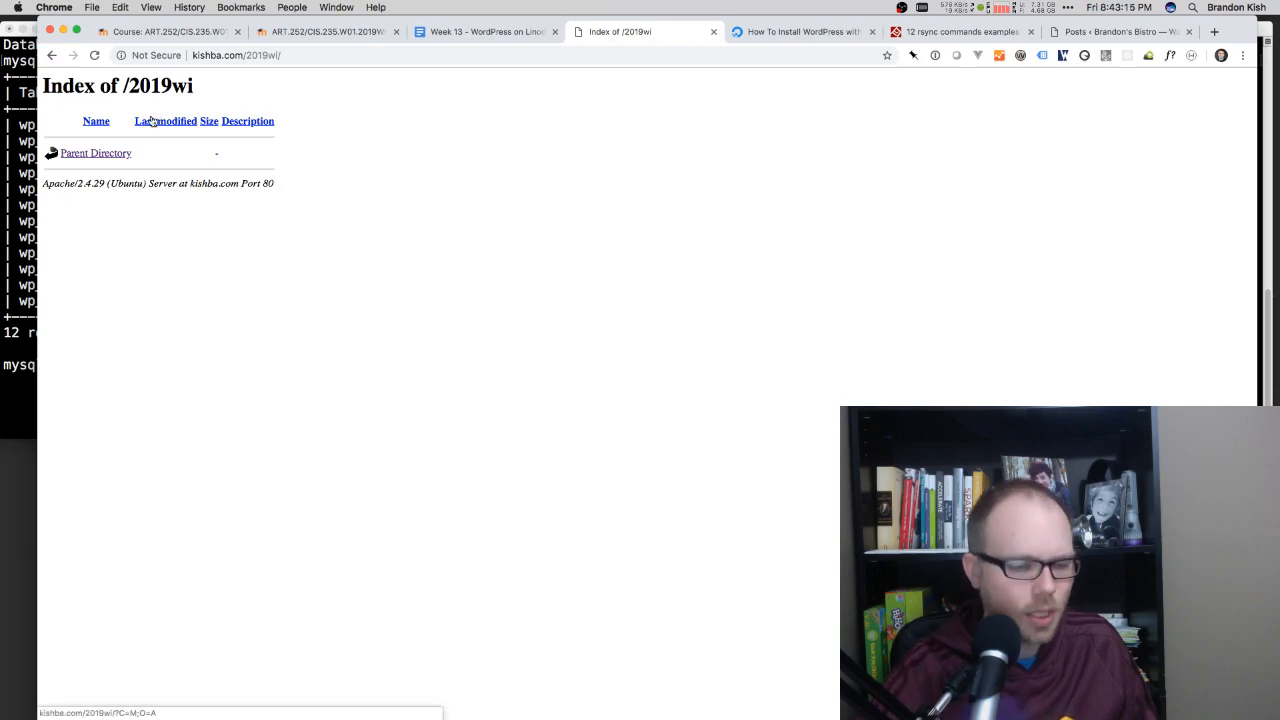
key("super+r")
left_click(254, 55)
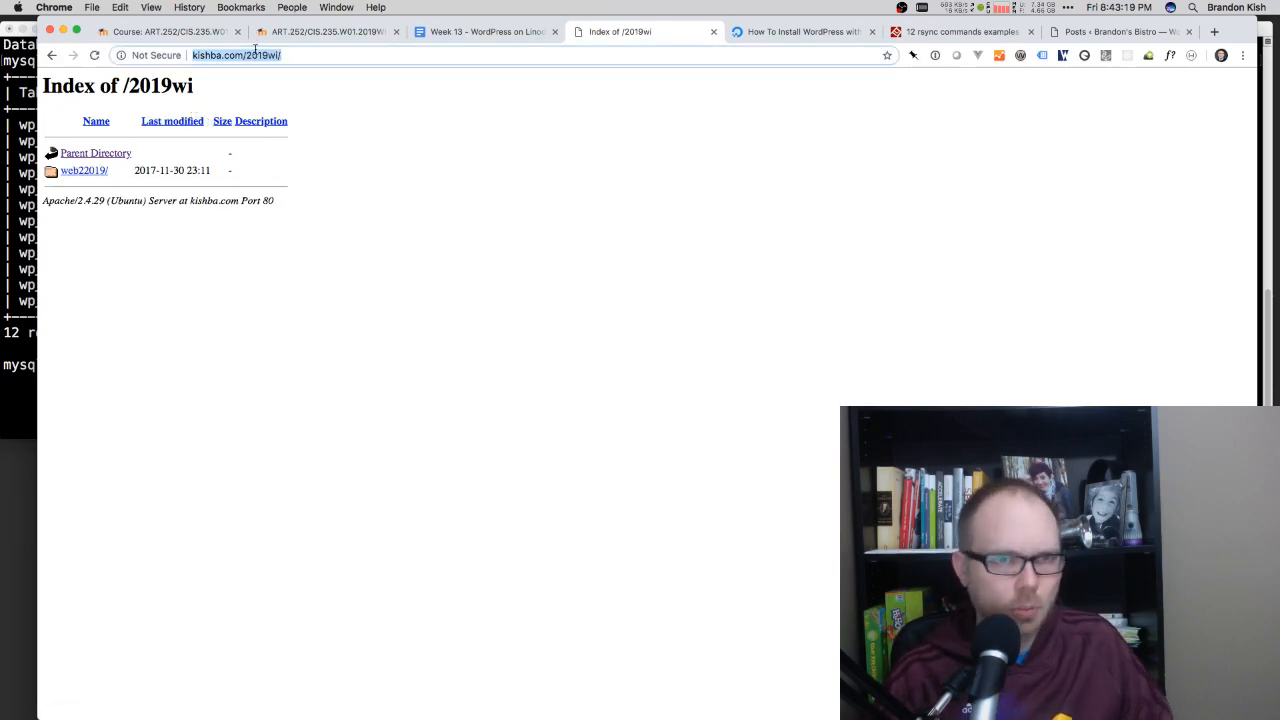
Step: Go to the web22019 site under /2019wi/ and look through its front page down to the recent posts and footer links
left_click(283, 56)
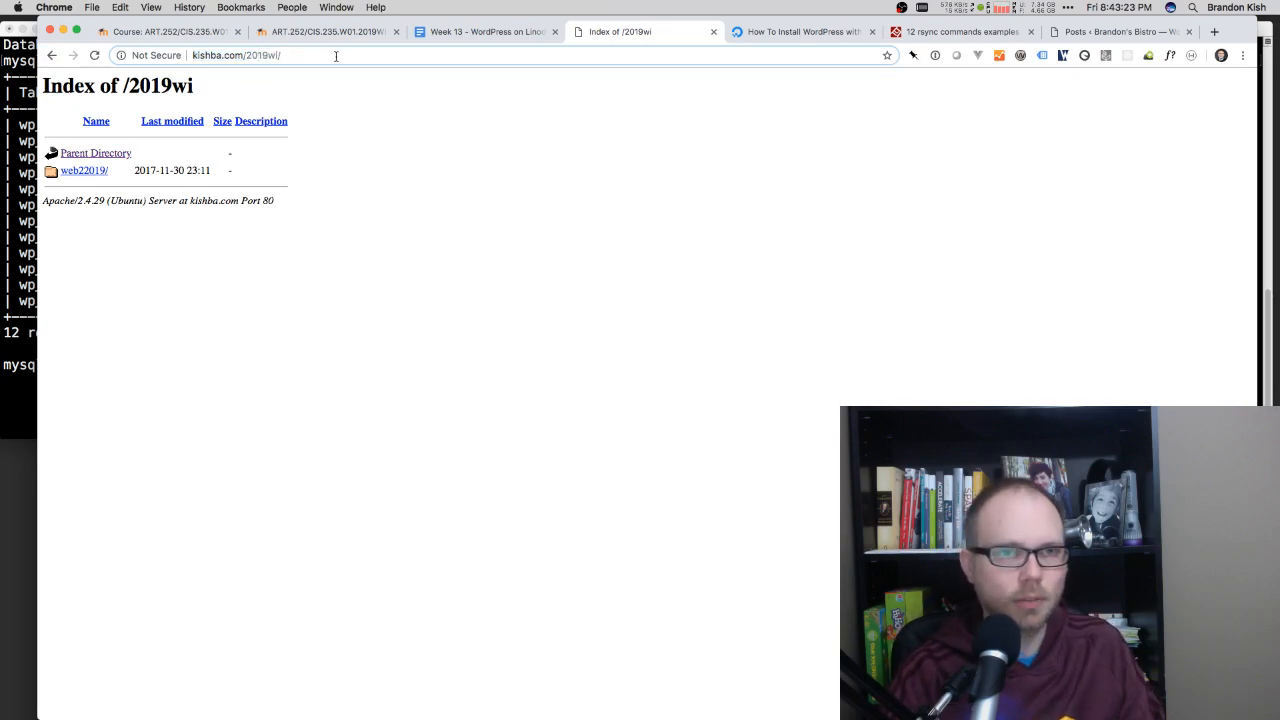
type("web22019")
key("Return")
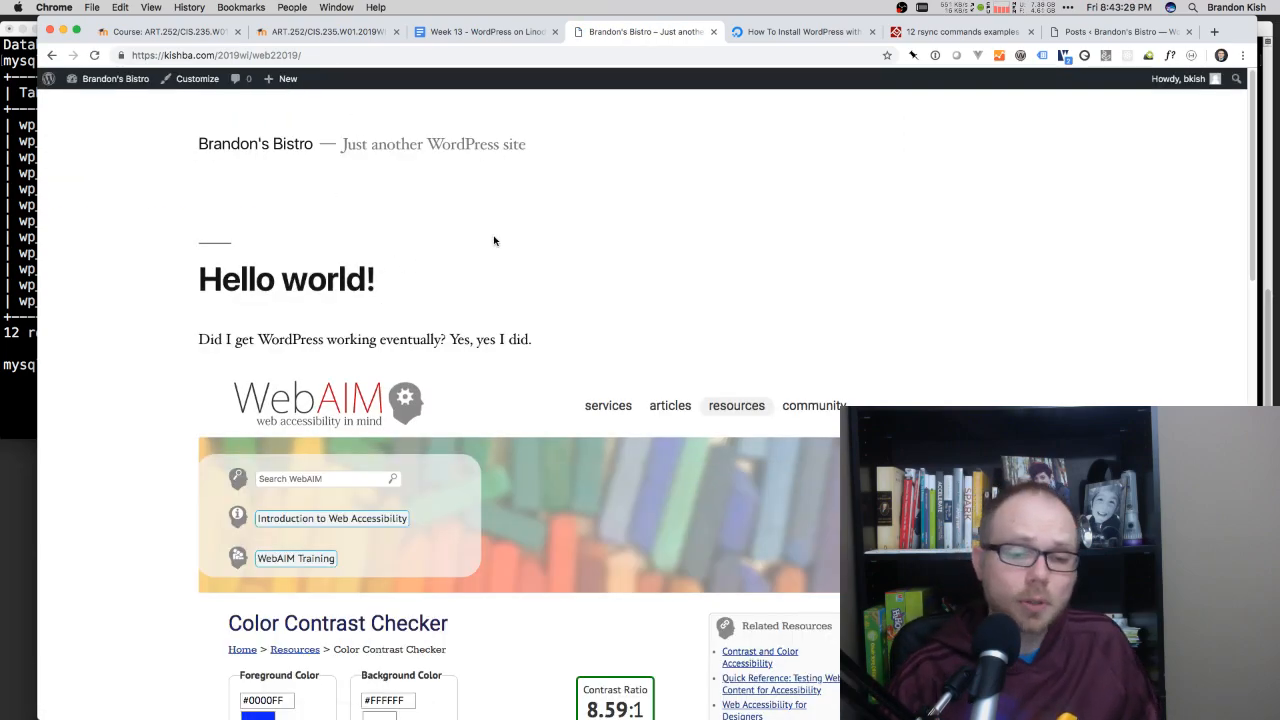
scroll(583, 363, "down", 20)
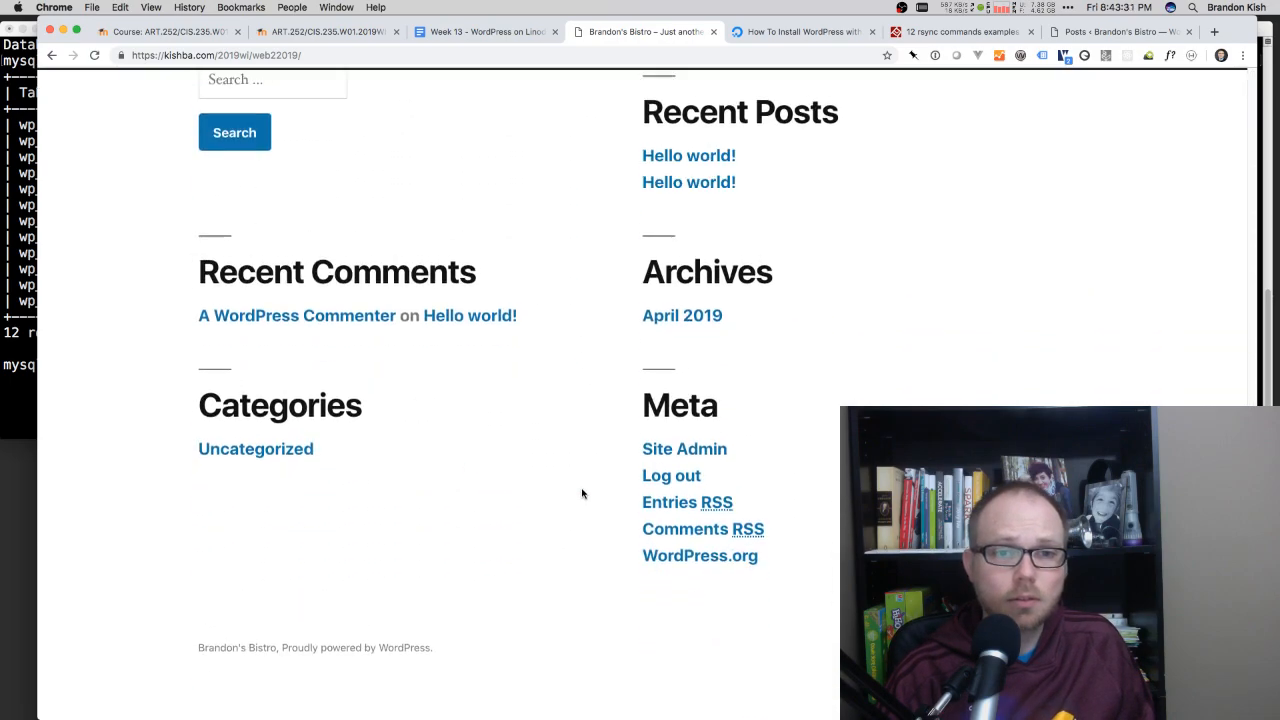
scroll(662, 278, "up", 15)
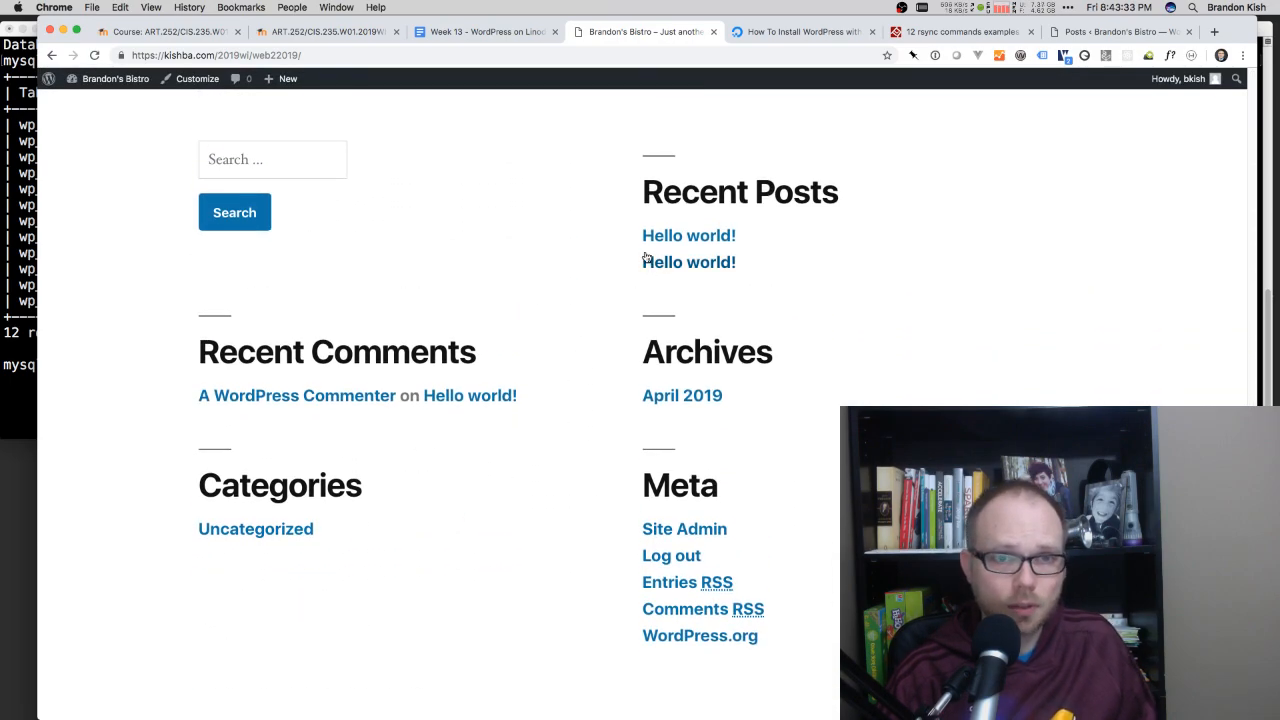